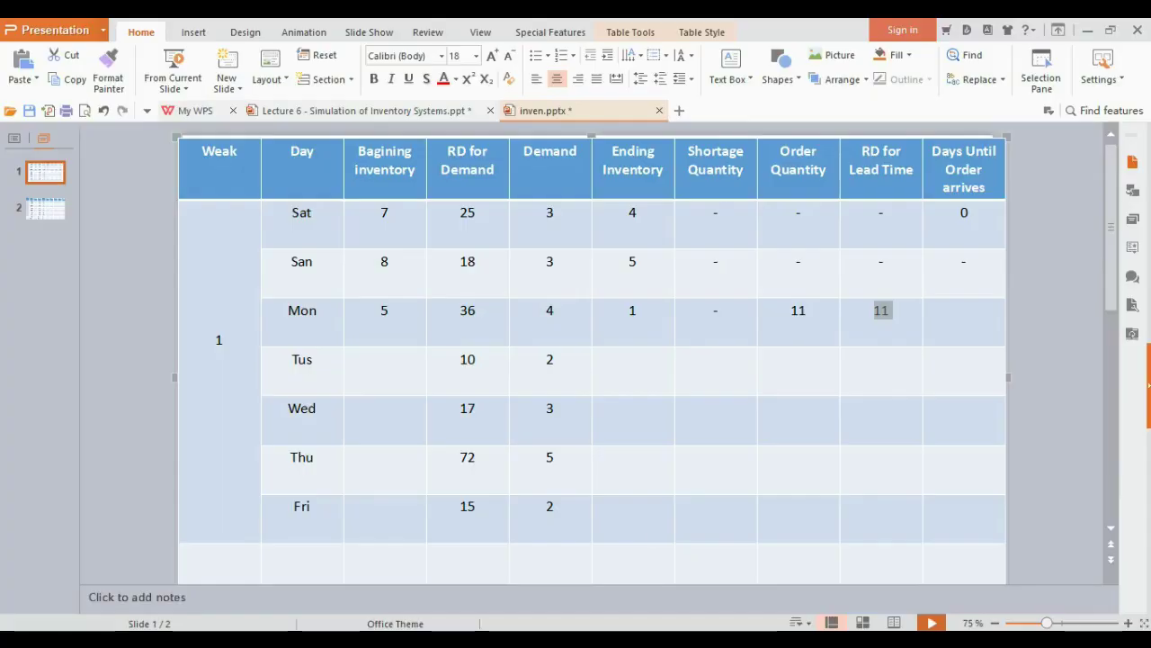
Step: Enter 2 as Monday's days until order arrives and 1 as Tuesday's beginning inventory in the simulation table
{"action": "left_click", "coordinate": [953, 313]}
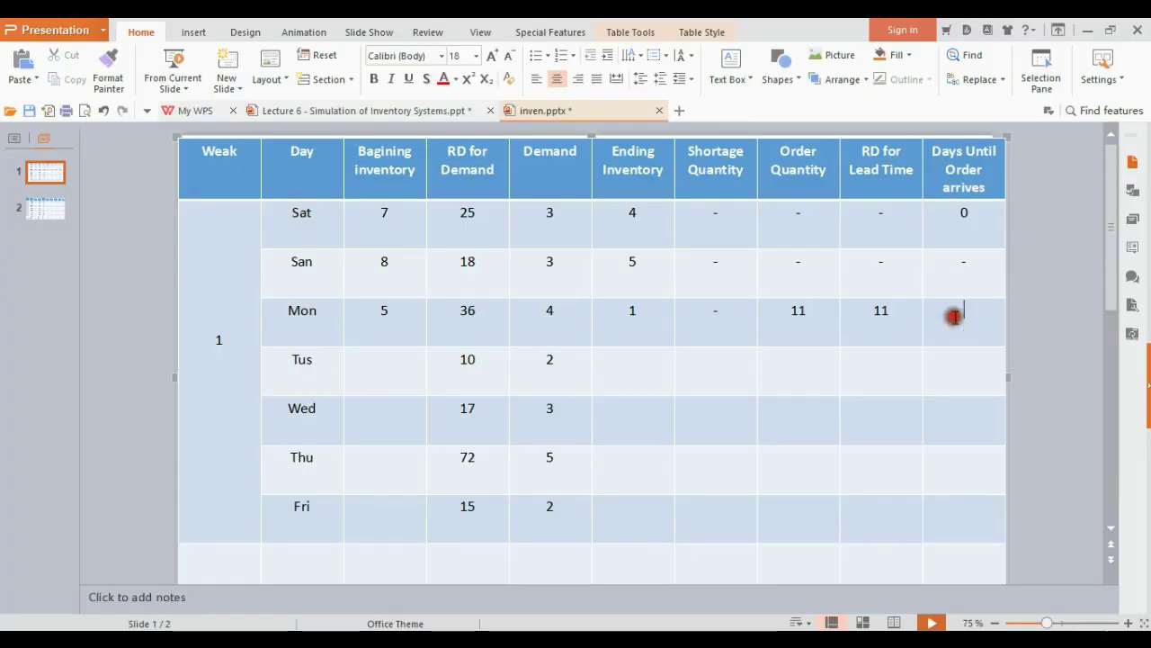
{"action": "type", "text": "2"}
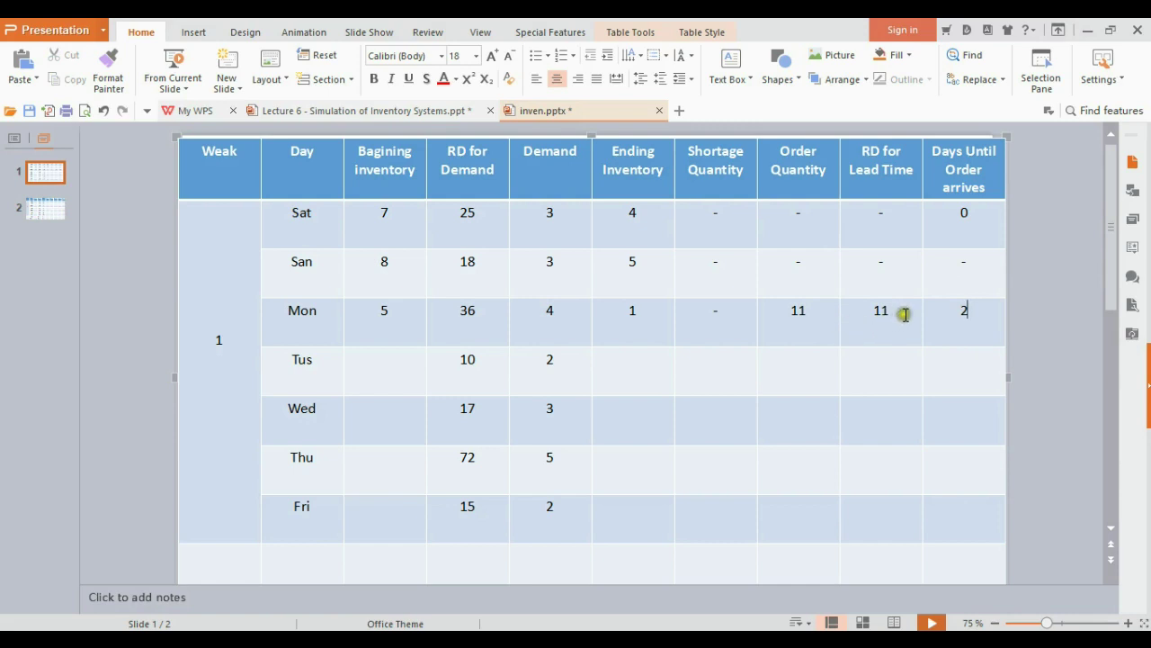
{"action": "left_click", "coordinate": [386, 365]}
{"action": "left_click", "coordinate": [394, 372]}
{"action": "type", "text": "1"}
Step: Enter 0 as Tuesday's ending inventory and 1 as its shortage quantity
{"action": "left_click", "coordinate": [619, 367]}
{"action": "left_click", "coordinate": [620, 369]}
{"action": "left_click", "coordinate": [620, 369]}
{"action": "left_click", "coordinate": [699, 368]}
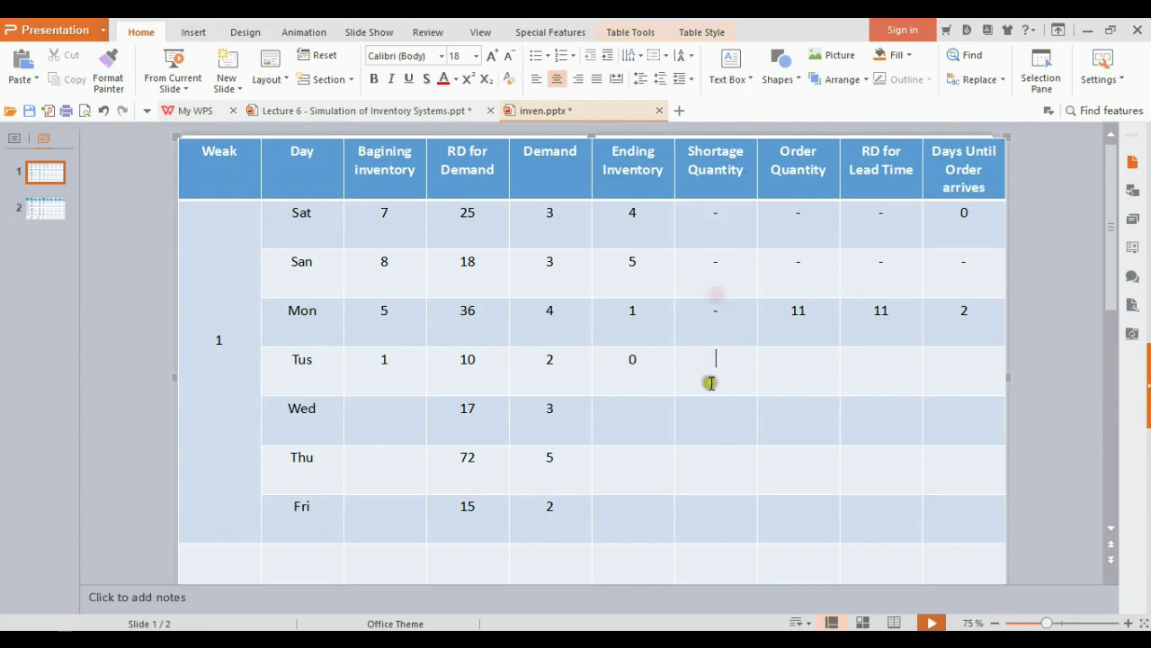
{"action": "left_click", "coordinate": [716, 368]}
{"action": "left_click", "coordinate": [779, 365]}
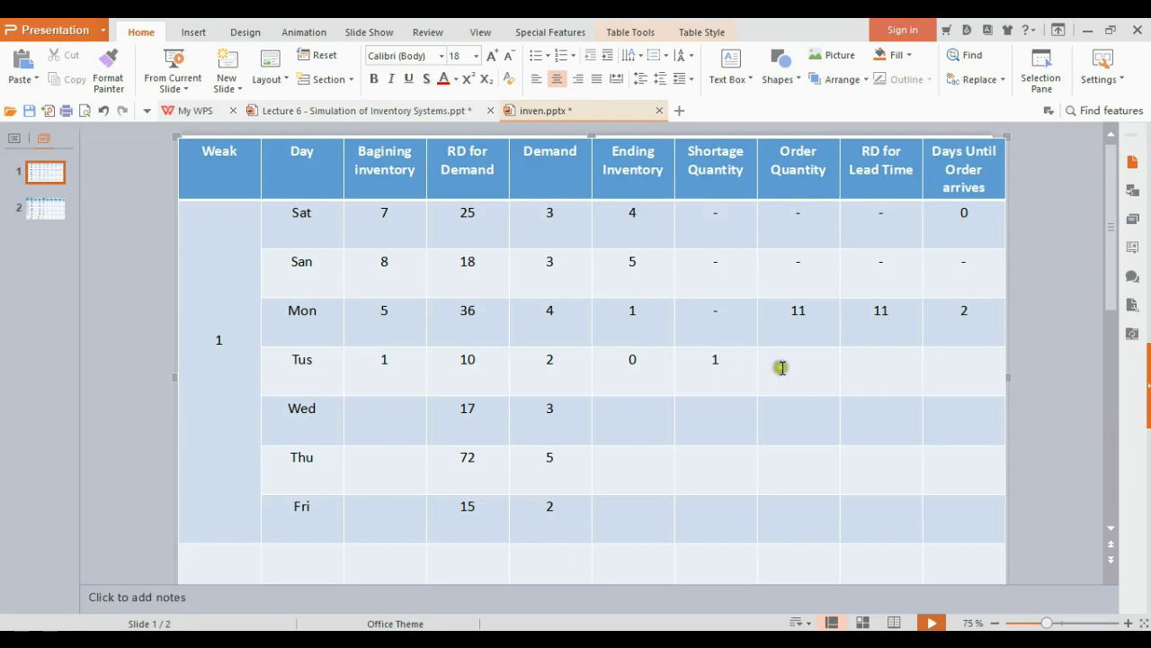
Step: Complete Tuesday's row with a dash for order quantity and RD for lead time, and 1 for days until order arrives
{"action": "left_click", "coordinate": [783, 367]}
{"action": "type", "text": "-"}
{"action": "left_click", "coordinate": [881, 369]}
{"action": "left_click", "coordinate": [882, 362]}
{"action": "type", "text": "-"}
{"action": "left_click", "coordinate": [943, 368]}
{"action": "type", "text": "1"}
Step: Enter 0 as Wednesday's beginning inventory and 0 as its ending inventory
{"action": "left_click", "coordinate": [386, 424]}
{"action": "left_click", "coordinate": [387, 412]}
{"action": "left_click", "coordinate": [381, 414]}
{"action": "double_click", "coordinate": [376, 408]}
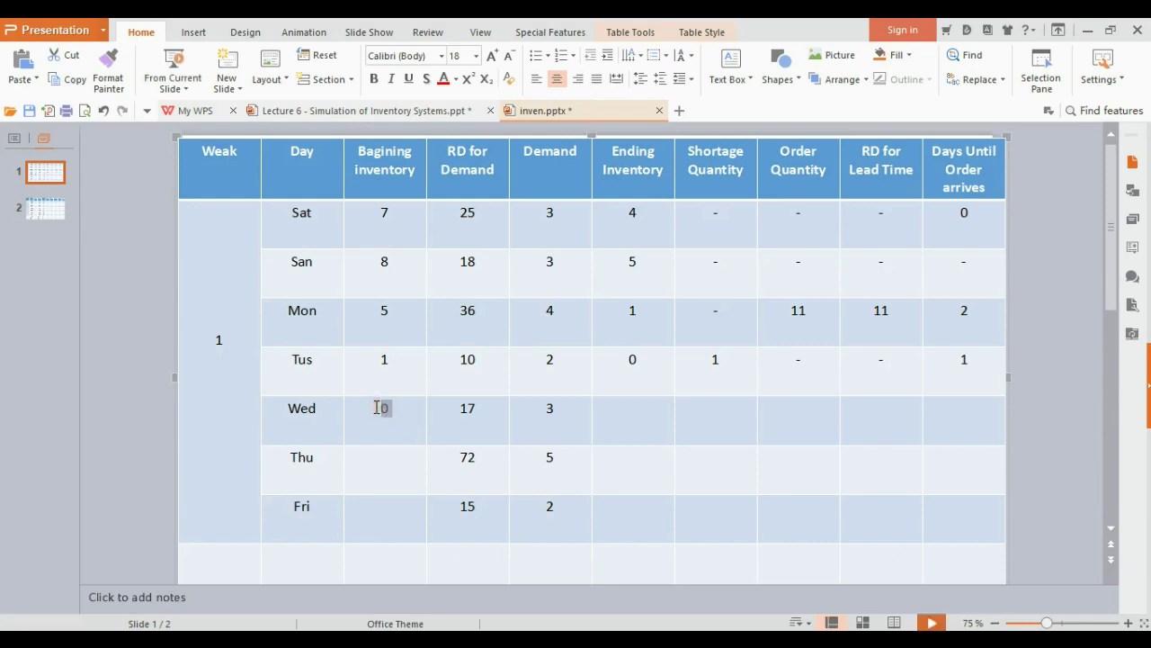
{"action": "left_click", "coordinate": [485, 411]}
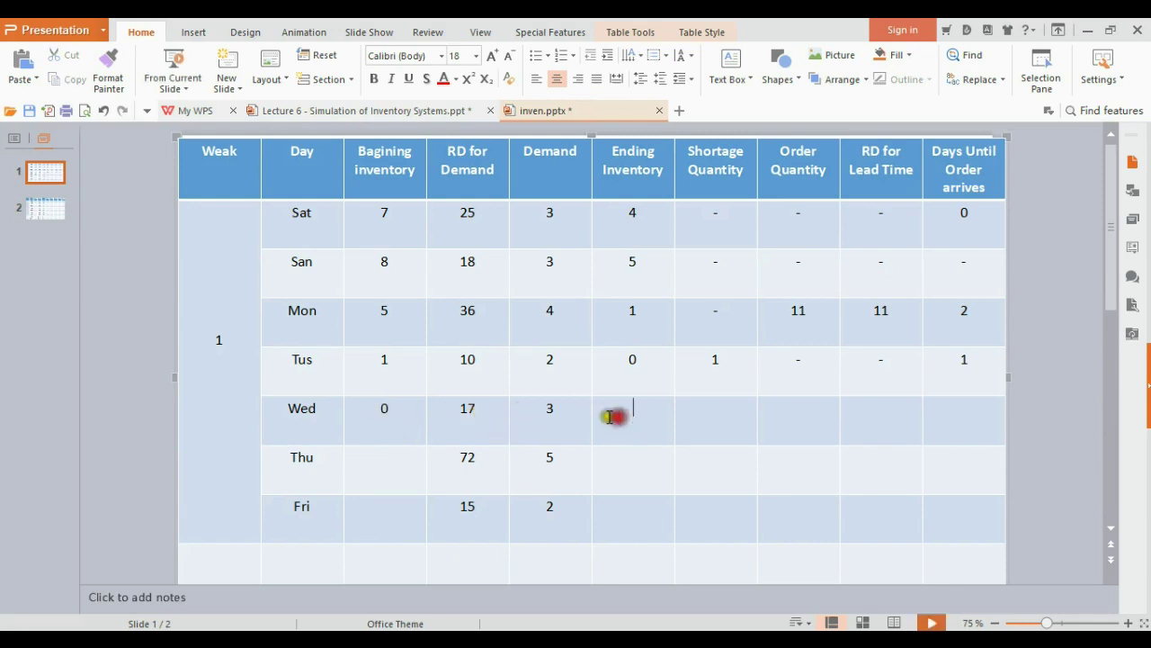
{"action": "double_click", "coordinate": [544, 410]}
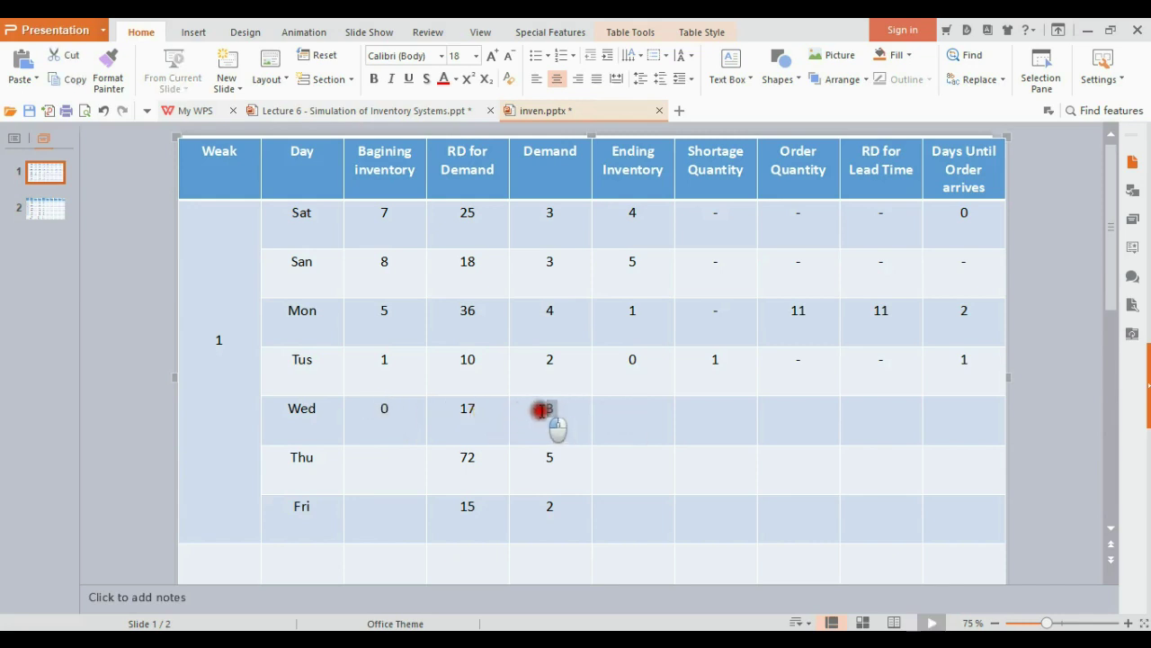
{"action": "left_click", "coordinate": [635, 411]}
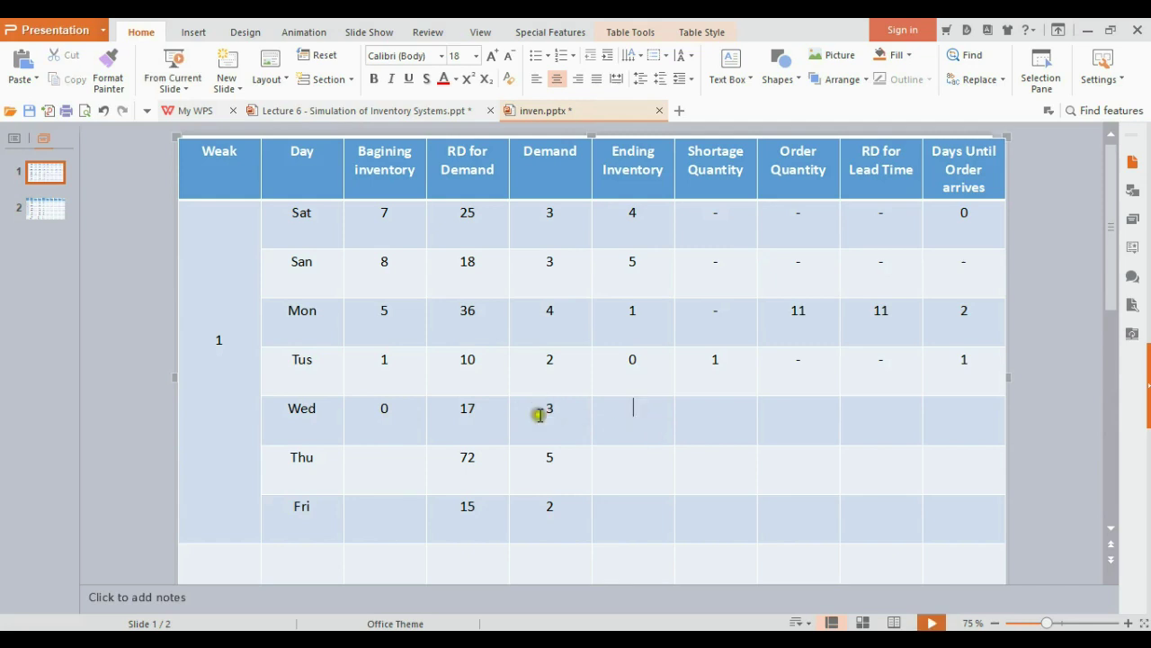
{"action": "left_click", "coordinate": [630, 424]}
{"action": "type", "text": "0"}
Step: Enter 4 as Wednesday's shortage quantity
{"action": "left_click", "coordinate": [690, 422]}
{"action": "left_click", "coordinate": [722, 409]}
{"action": "left_click", "coordinate": [547, 412]}
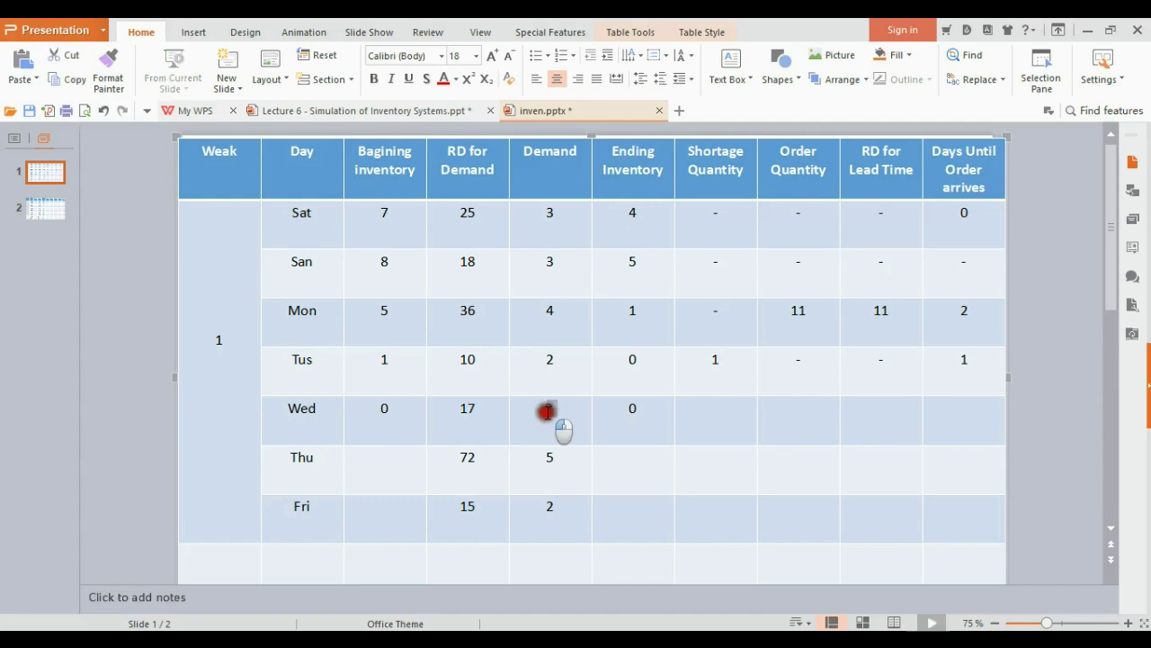
{"action": "left_click", "coordinate": [693, 410]}
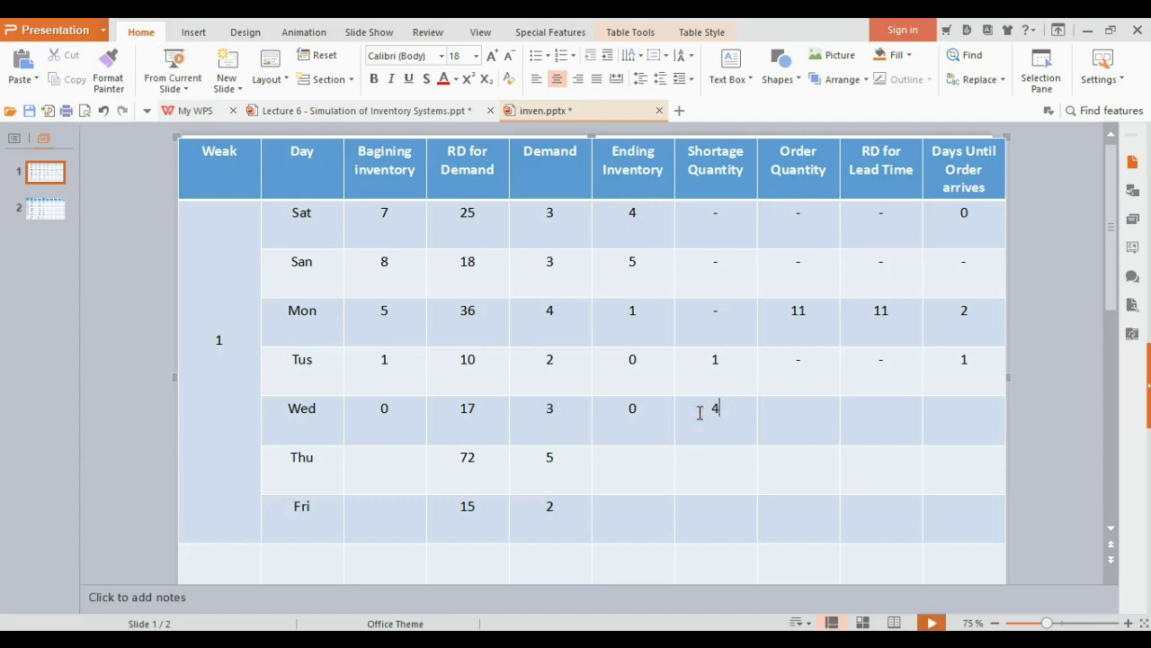
Step: Complete Wednesday's row with a dash for order quantity and RD for lead time, and 0 for days until order arrives
{"action": "left_click", "coordinate": [799, 411]}
{"action": "type", "text": "-"}
{"action": "left_click", "coordinate": [895, 413]}
{"action": "type", "text": "-"}
{"action": "left_click", "coordinate": [944, 414]}
Step: Enter 0 as Thursday's beginning inventory
{"action": "left_click", "coordinate": [946, 472]}
{"action": "left_click", "coordinate": [391, 463]}
{"action": "key", "text": "ctrl+z"}
{"action": "left_click", "coordinate": [350, 445]}
{"action": "left_click", "coordinate": [393, 473]}
Step: Compare Monday's order quantity, Wednesday's ending inventory and Thursday's beginning inventory to check how the arriving order counts
{"action": "left_click_drag", "start_coordinate": [810, 310], "coordinate": [788, 310]}
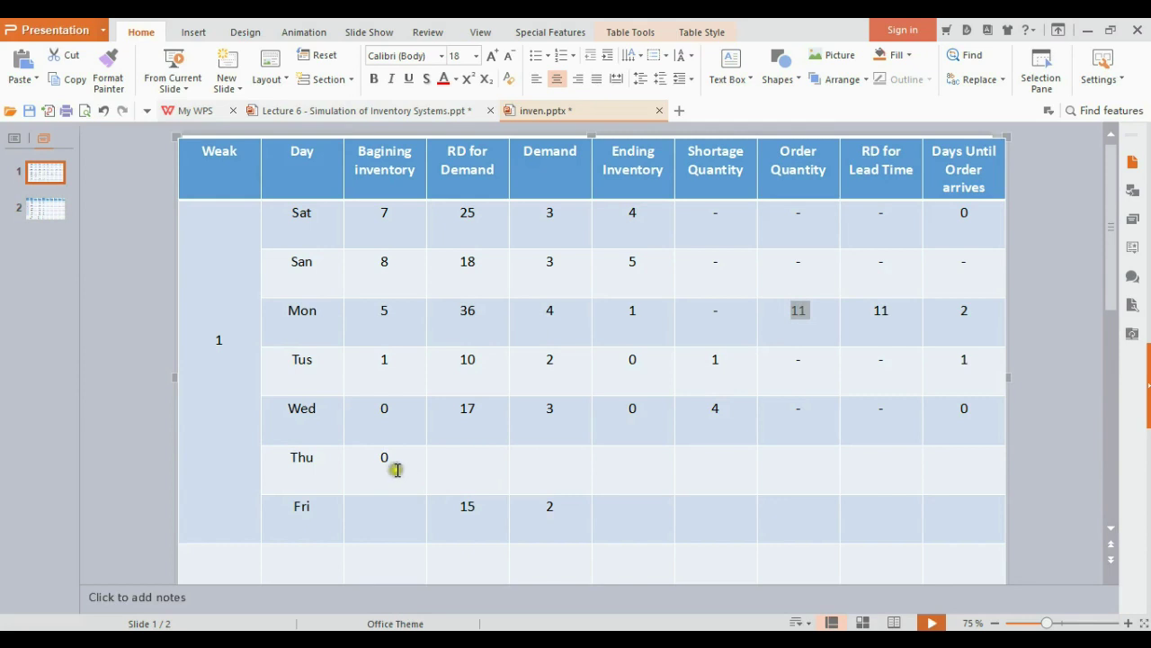
{"action": "left_click_drag", "start_coordinate": [395, 460], "coordinate": [380, 458]}
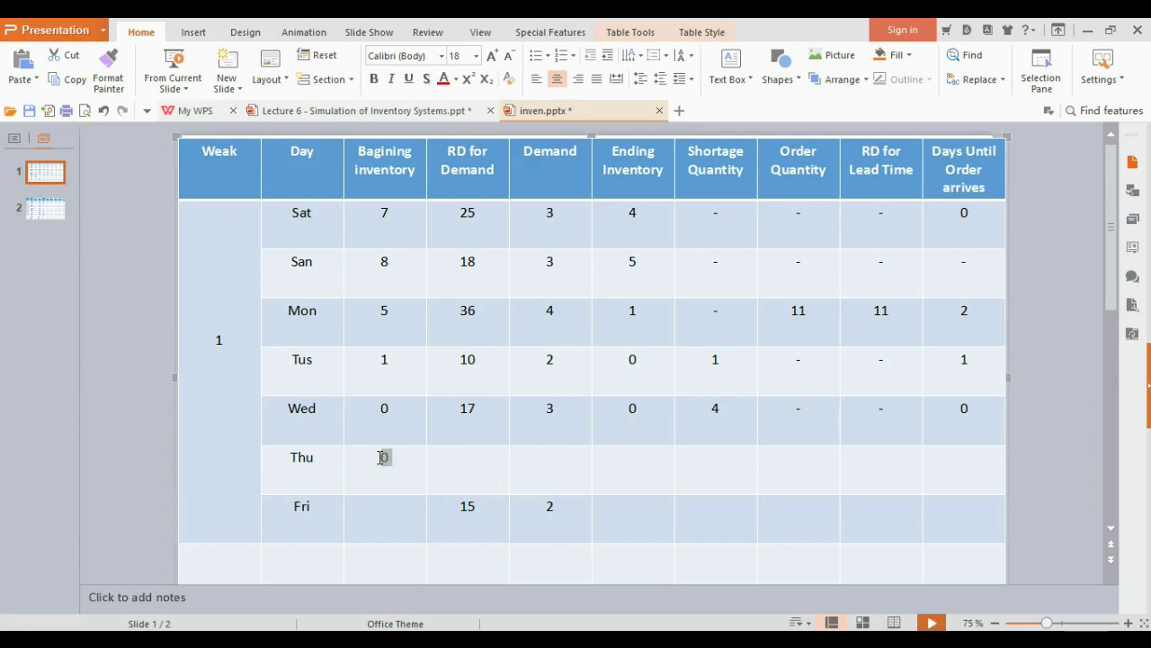
{"action": "left_click", "coordinate": [402, 464]}
{"action": "left_click_drag", "start_coordinate": [396, 462], "coordinate": [372, 460]}
{"action": "left_click_drag", "start_coordinate": [640, 412], "coordinate": [615, 412]}
{"action": "left_click", "coordinate": [625, 406]}
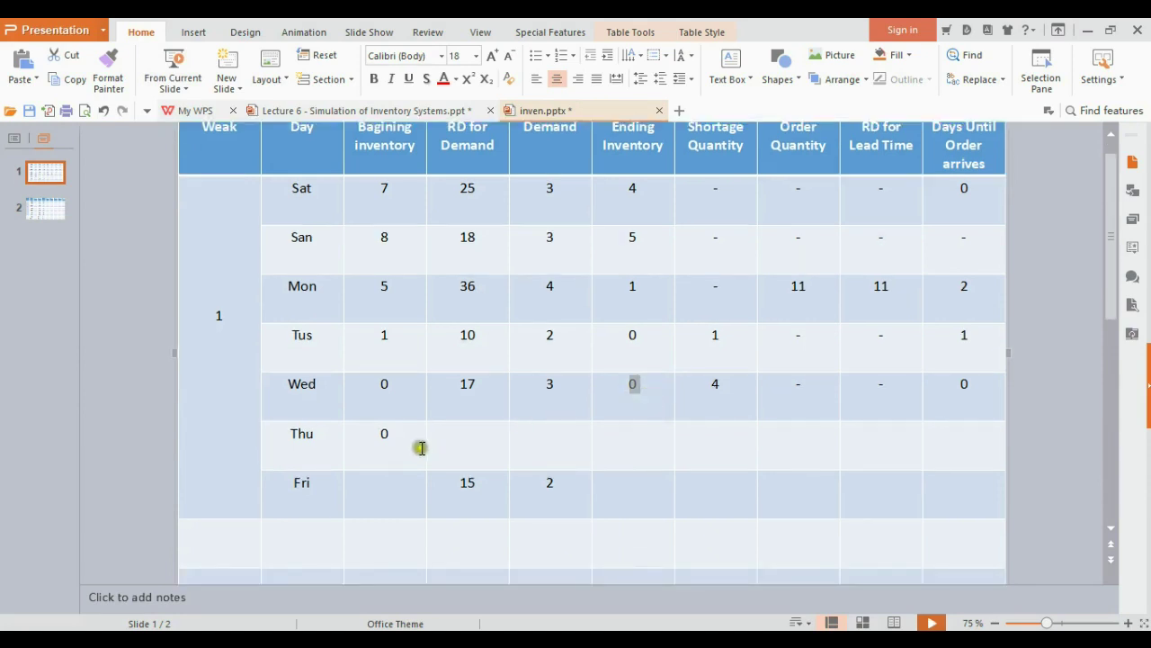
{"action": "double_click", "coordinate": [383, 460]}
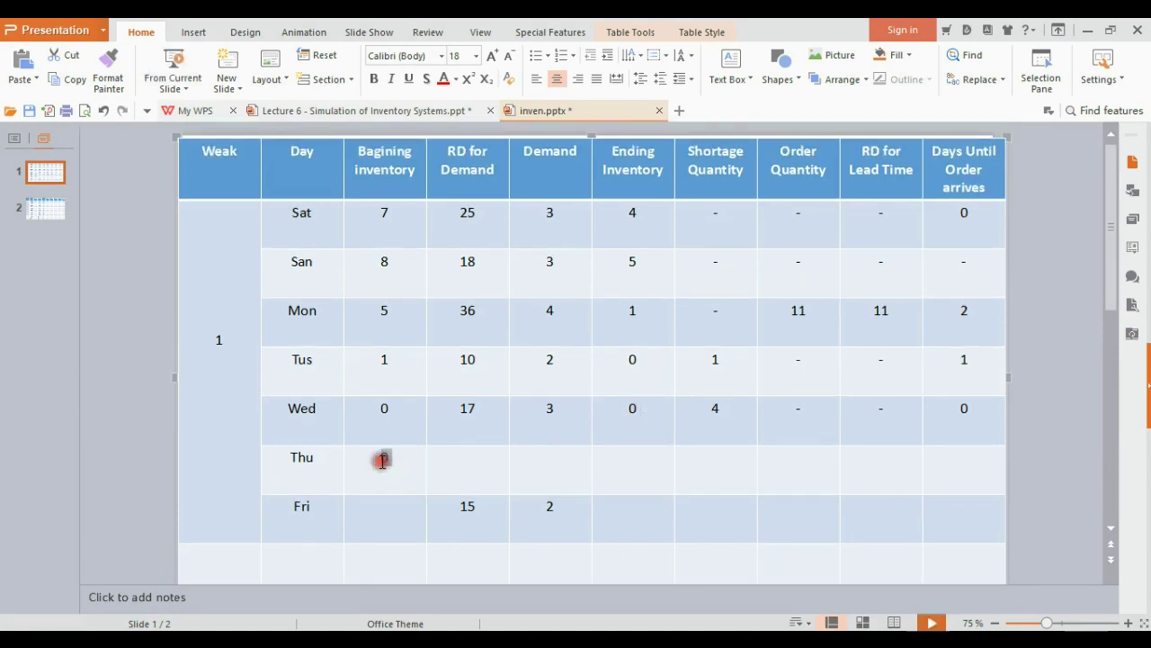
{"action": "left_click", "coordinate": [650, 409]}
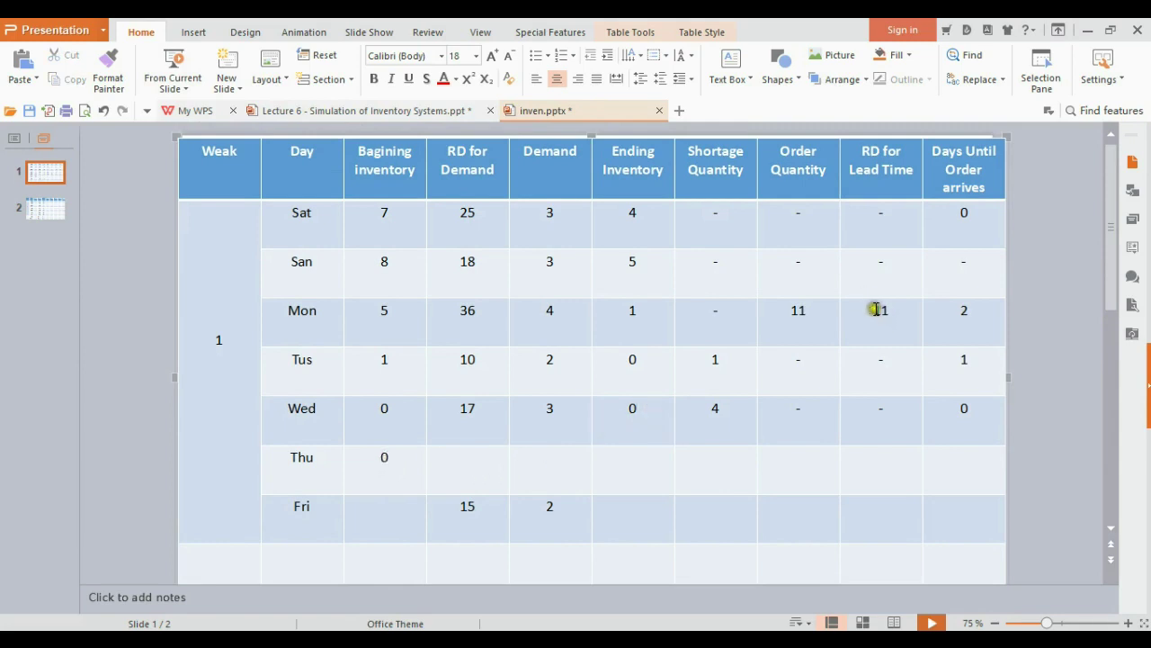
{"action": "double_click", "coordinate": [384, 458]}
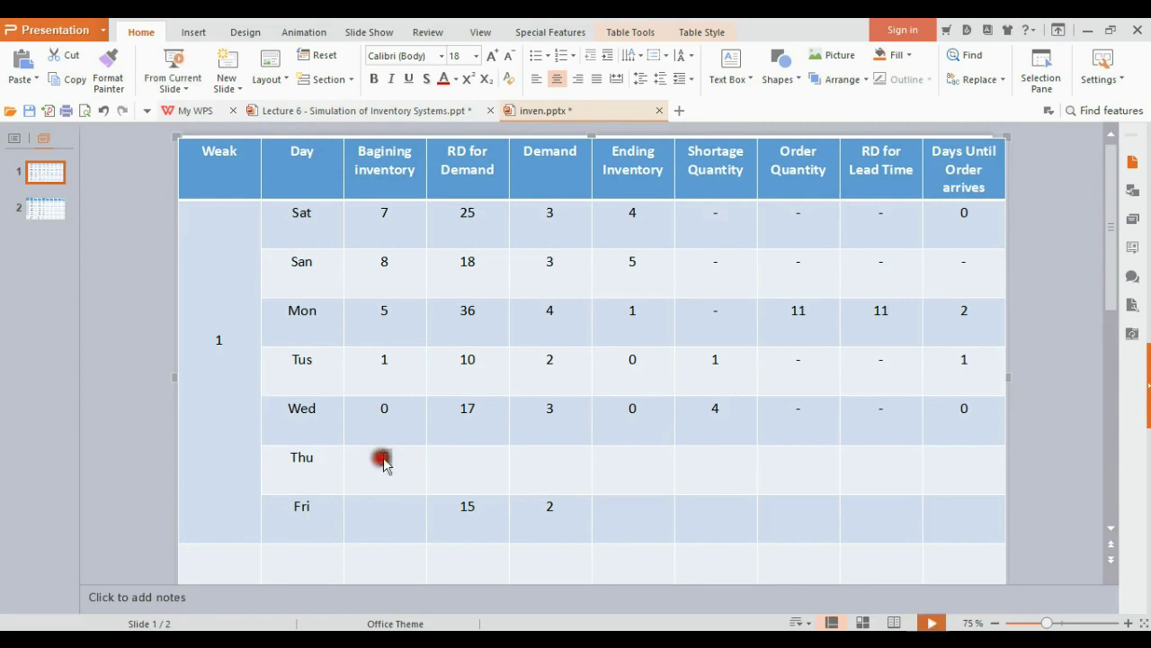
Step: Change Wednesday's ending inventory to 1 and Thursday's beginning inventory to 12
{"action": "left_click", "coordinate": [626, 408]}
{"action": "double_click", "coordinate": [627, 408]}
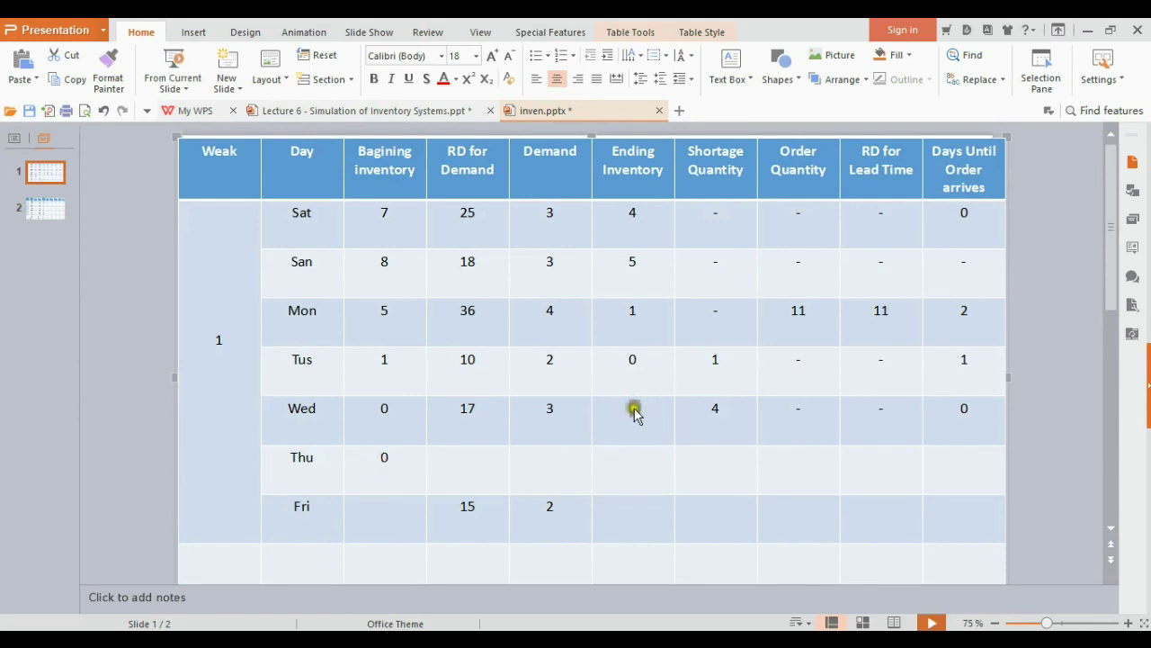
{"action": "type", "text": "1"}
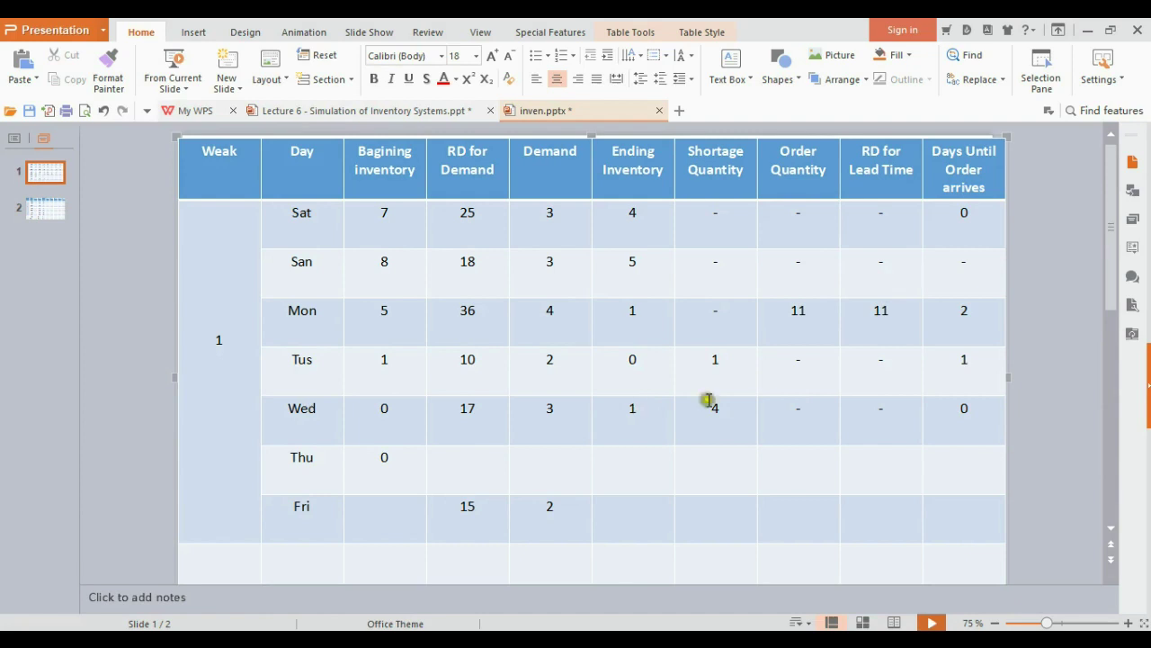
{"action": "double_click", "coordinate": [379, 459]}
{"action": "type", "text": "12"}
Step: Set Wednesday's ending inventory back to 0 and Thursday's beginning inventory to 11
{"action": "double_click", "coordinate": [624, 407]}
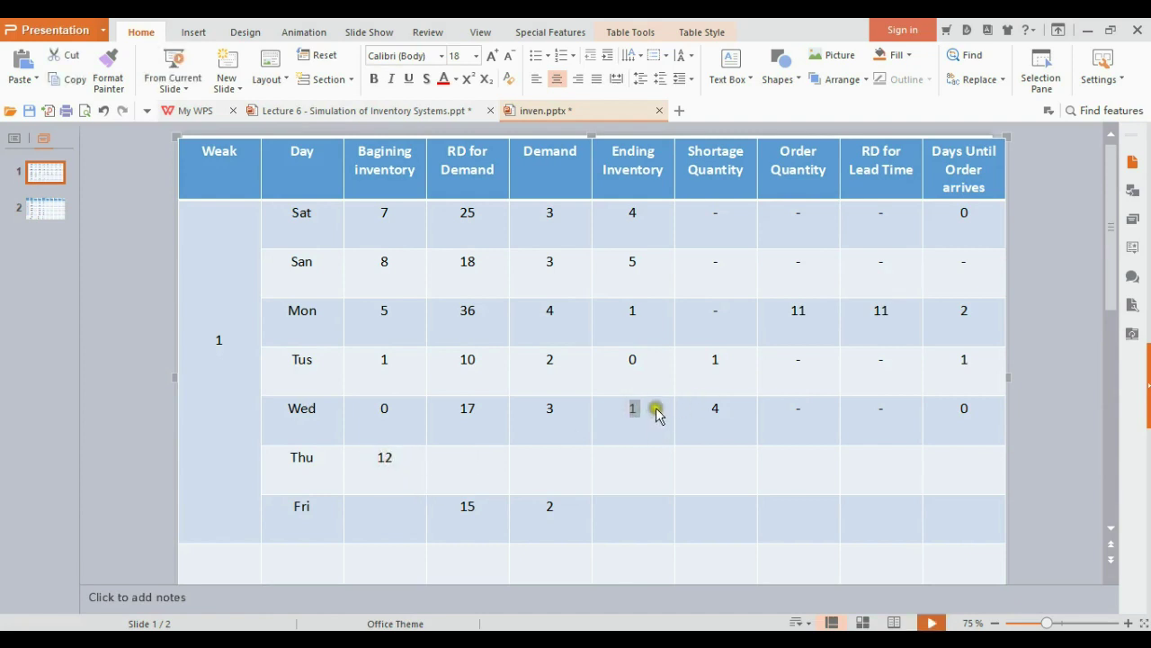
{"action": "type", "text": "0"}
{"action": "left_click_drag", "start_coordinate": [399, 461], "coordinate": [369, 457]}
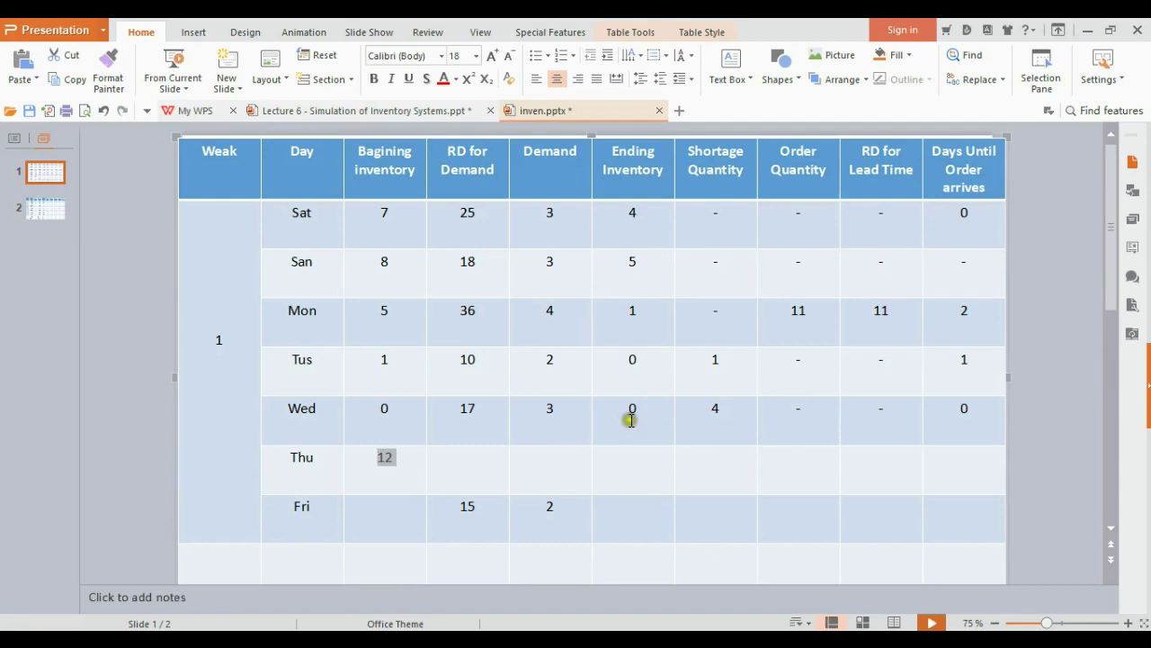
{"action": "type", "text": "11"}
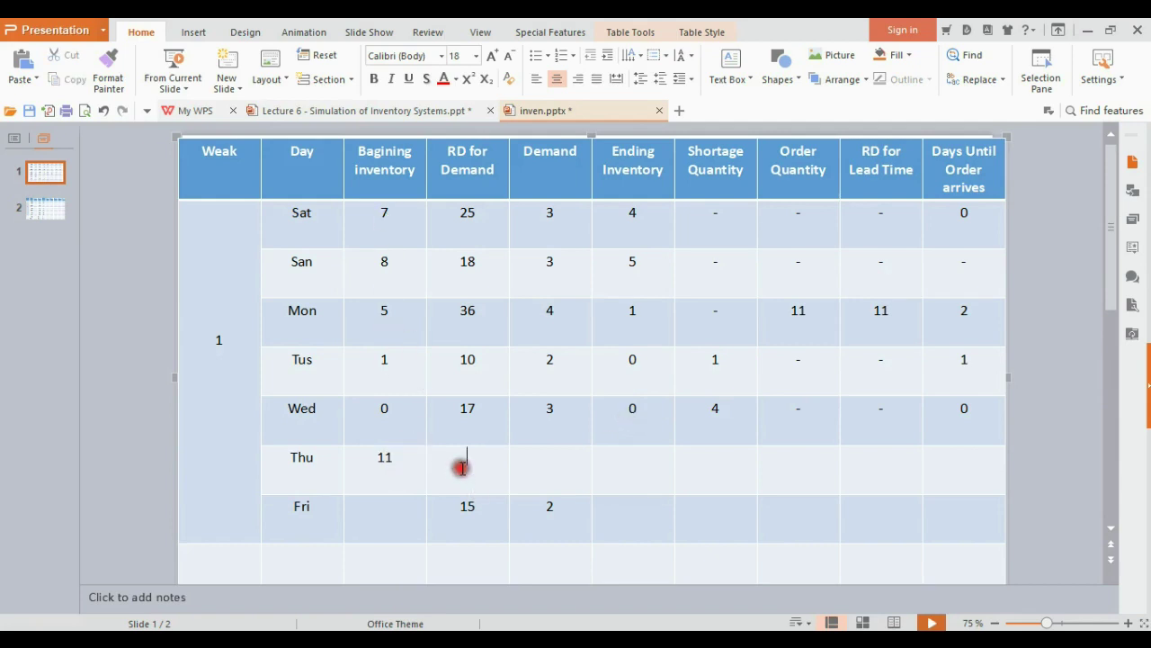
Step: Look up Thursday's random digit in the exam question image in Photos and enter 72 as its RD for demand
{"action": "left_click", "coordinate": [469, 473]}
{"action": "key", "text": "alt+Tab"}
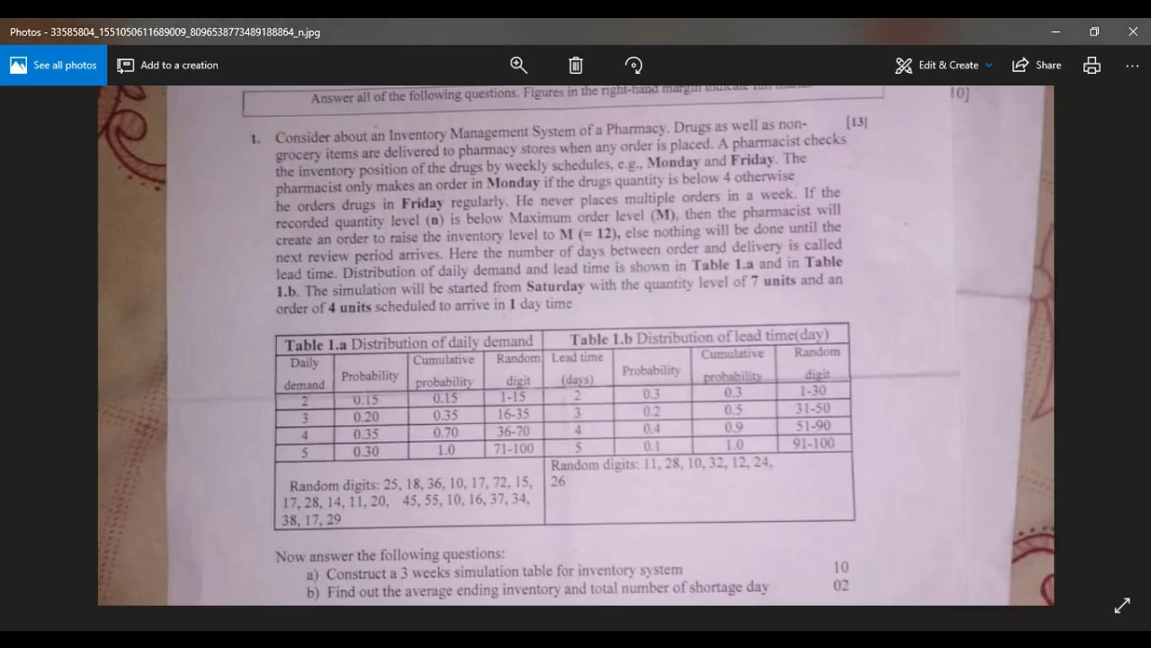
{"action": "key", "text": "alt+Tab"}
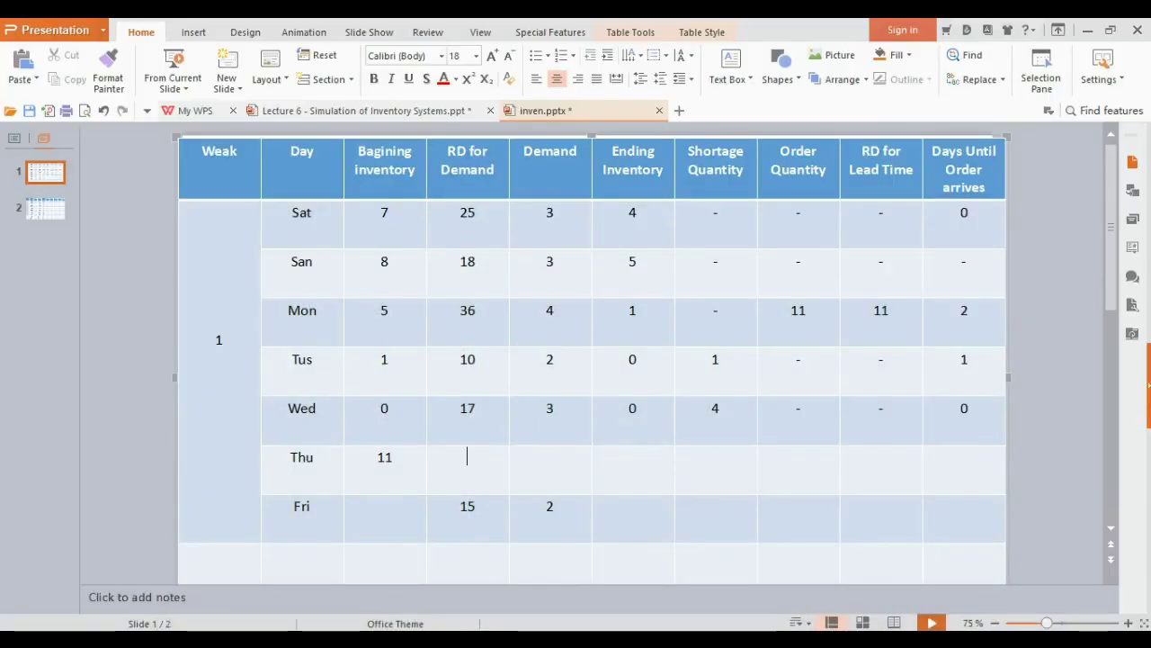
{"action": "key", "text": "alt+Tab"}
{"action": "left_click", "coordinate": [518, 66]}
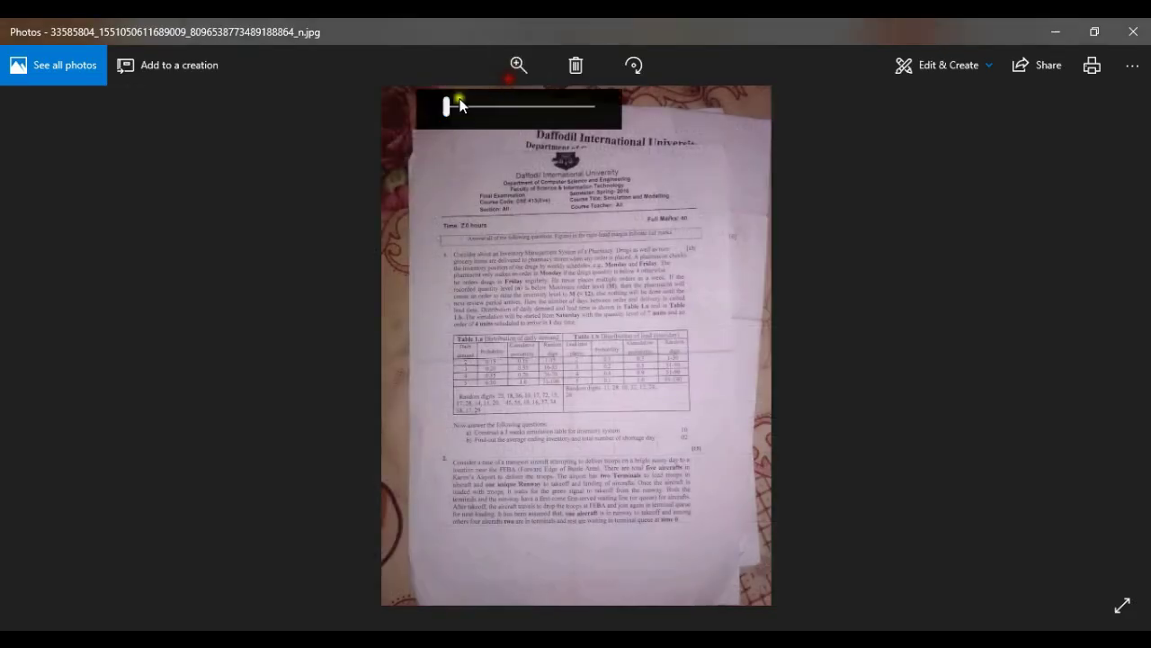
{"action": "left_click_drag", "start_coordinate": [458, 105], "coordinate": [478, 106]}
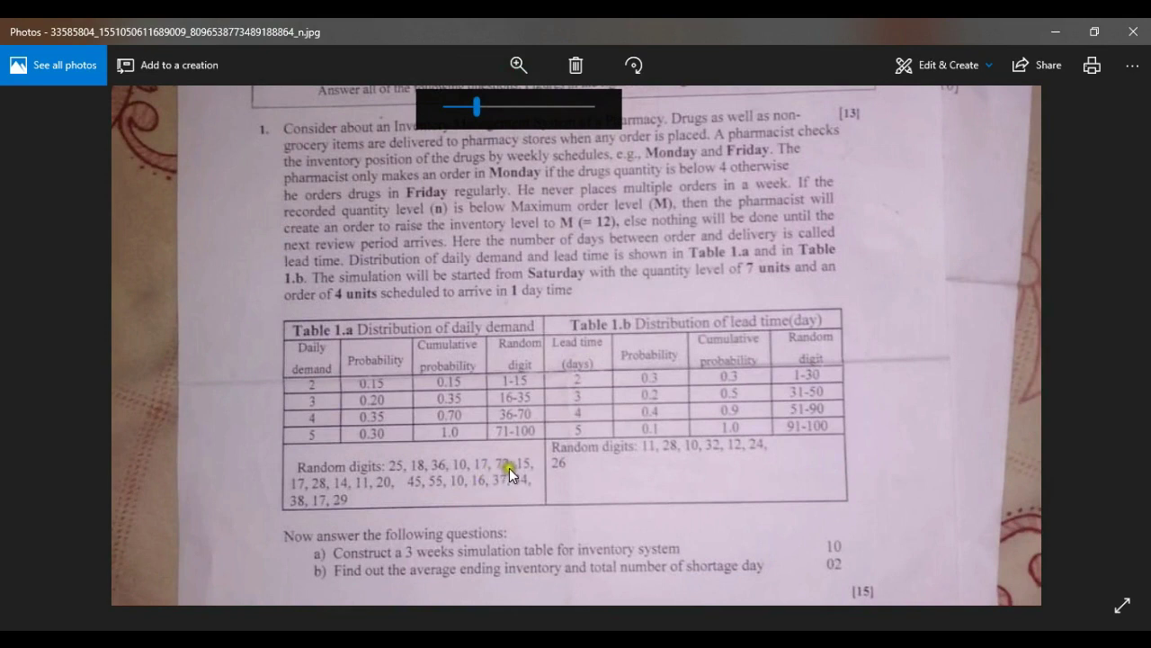
{"action": "key", "text": "alt+Tab"}
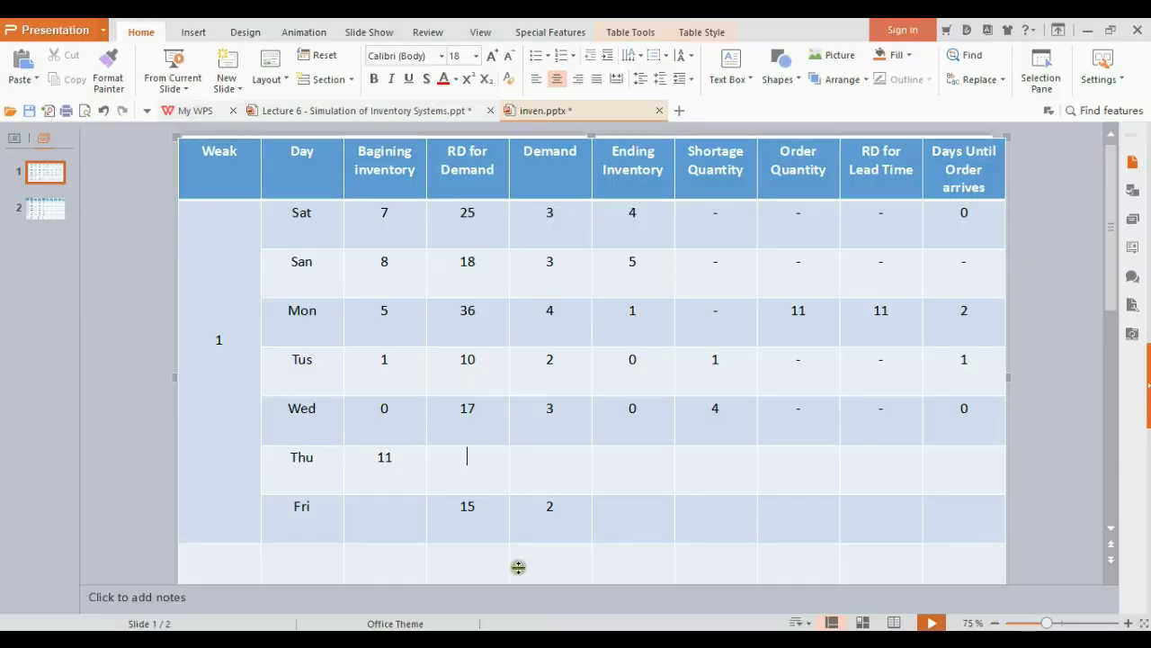
{"action": "left_click", "coordinate": [484, 466]}
Step: Check the daily demand distribution in the Photos image and enter 5 as Thursday's demand
{"action": "key", "text": "alt+Tab"}
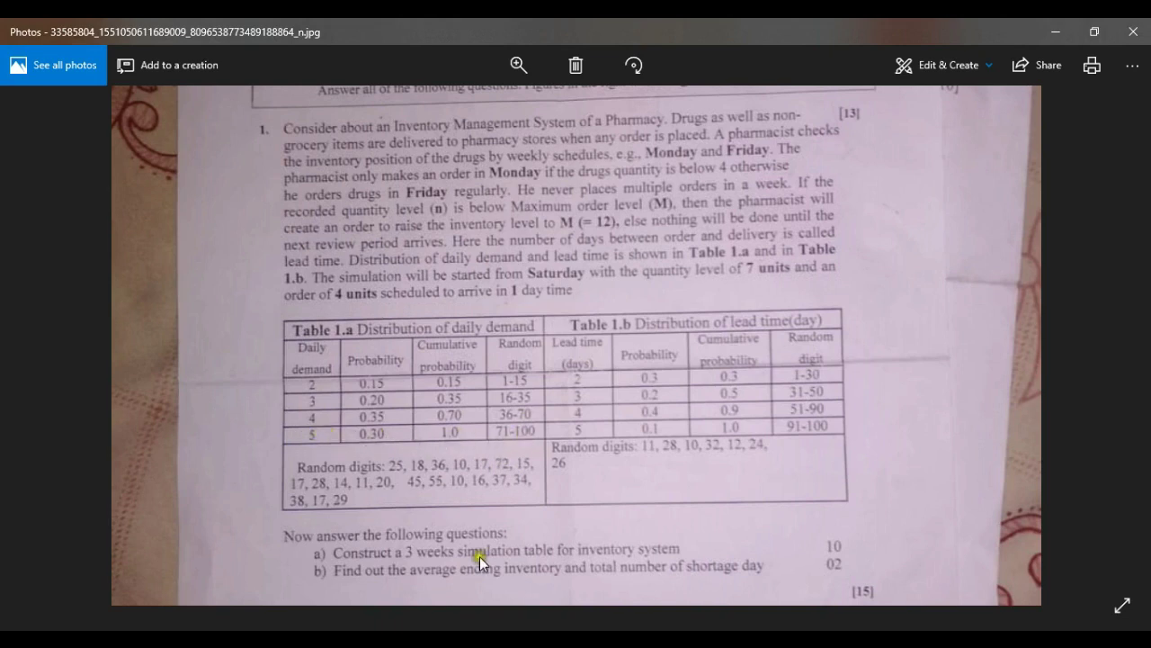
{"action": "key", "text": "alt+Tab"}
{"action": "left_click", "coordinate": [545, 473]}
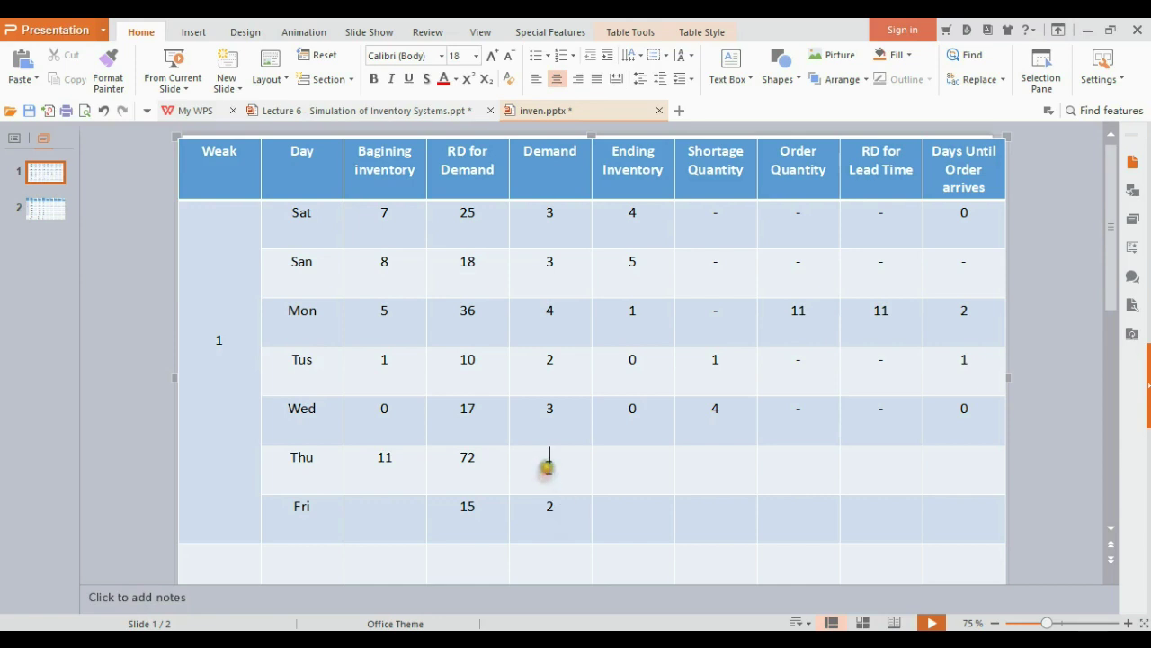
{"action": "type", "text": "5"}
Step: Examine Thursday's beginning inventory and demand together with Wednesday's shortage quantity to work out Thursday's ending inventory
{"action": "left_click", "coordinate": [630, 466]}
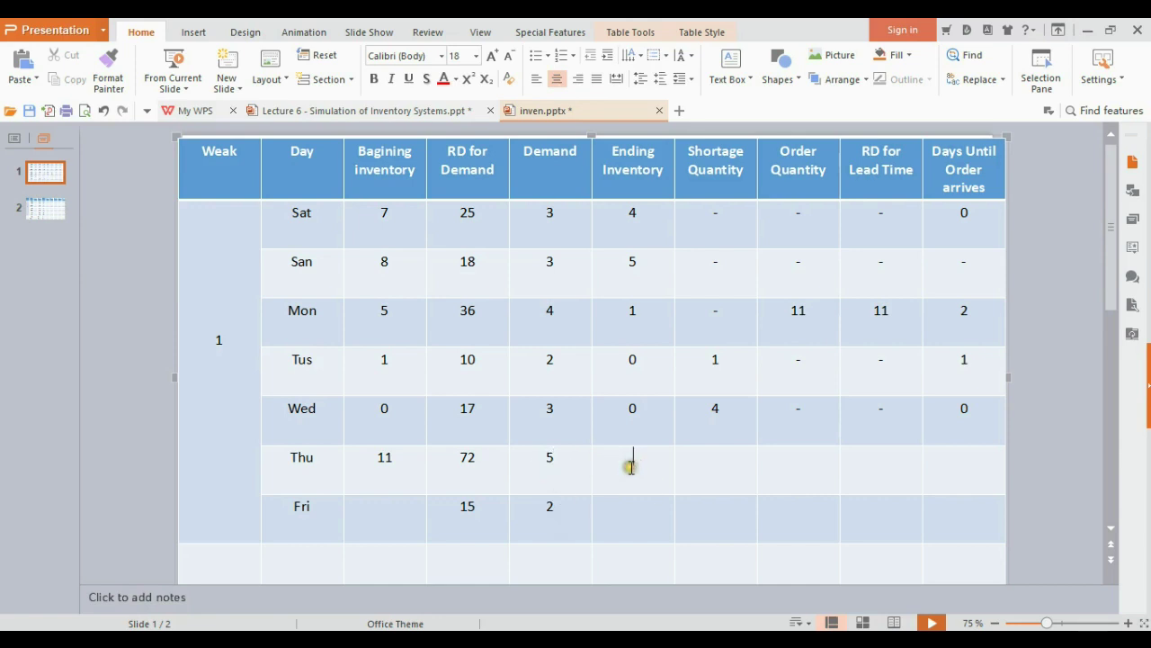
{"action": "double_click", "coordinate": [382, 457]}
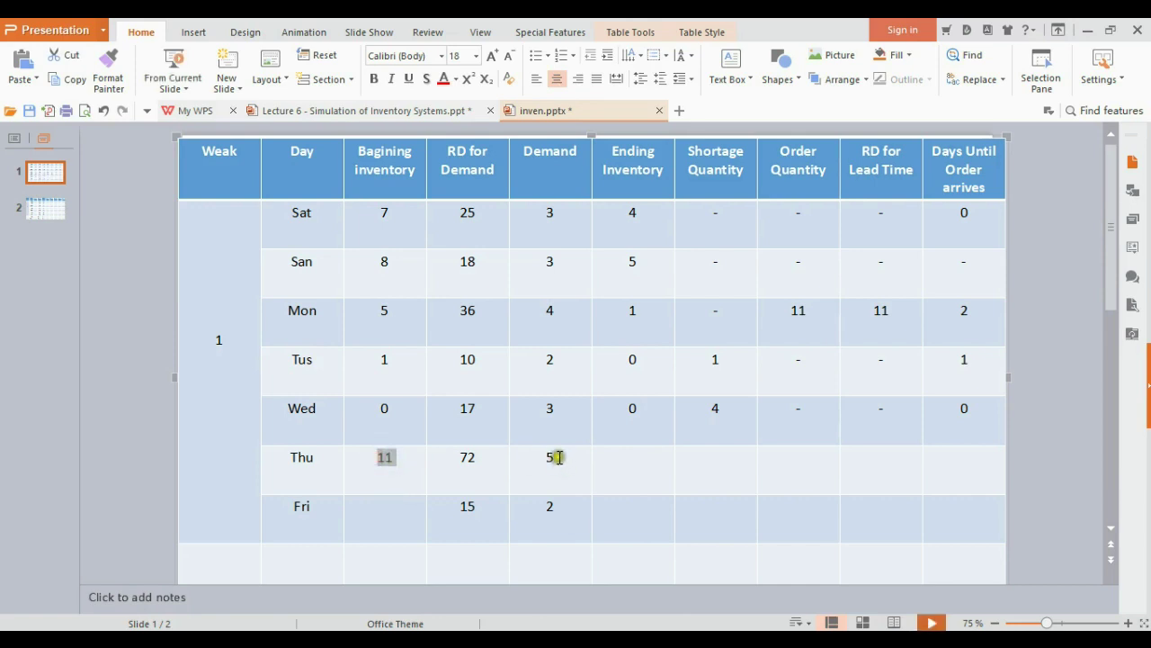
{"action": "left_click", "coordinate": [548, 457]}
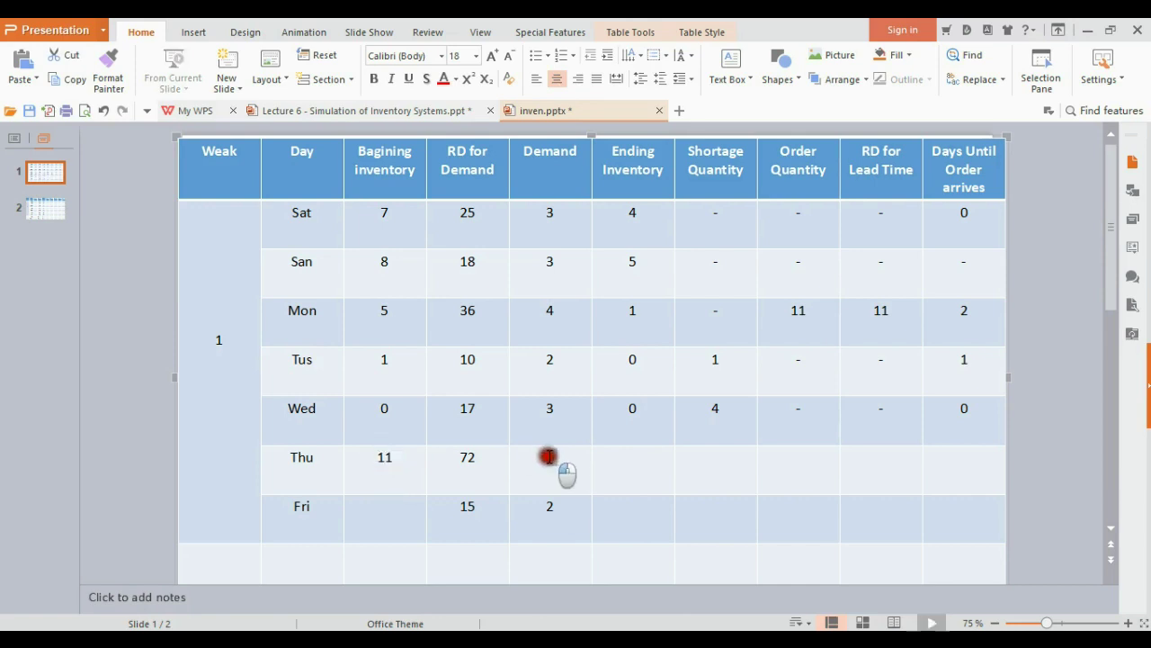
{"action": "double_click", "coordinate": [709, 409]}
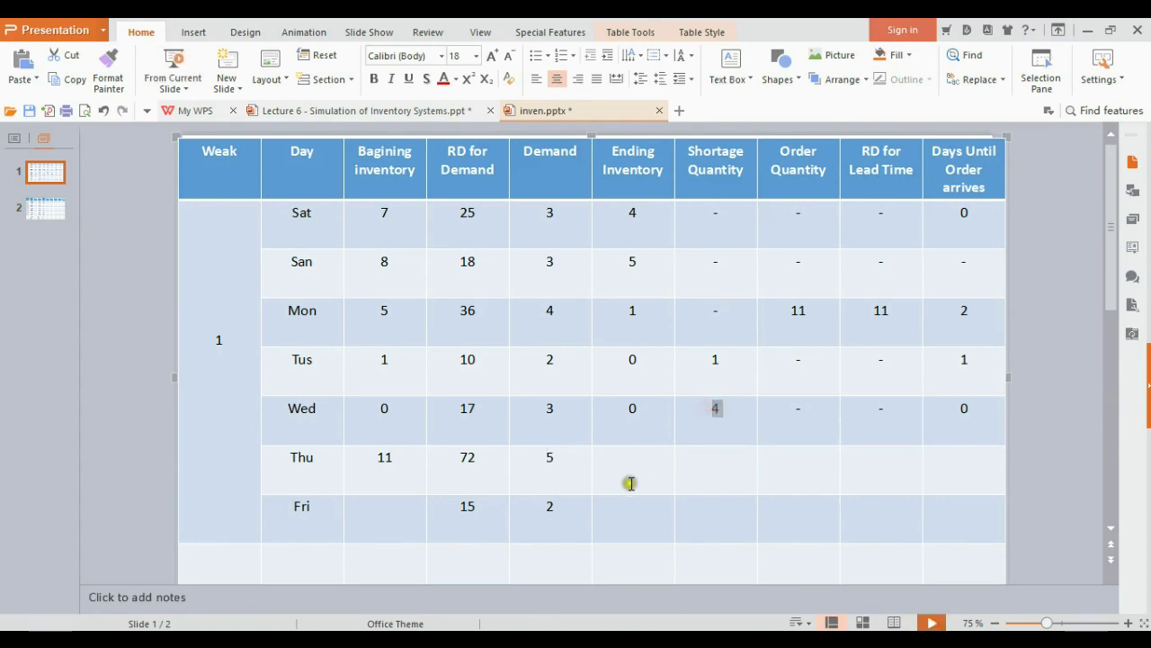
{"action": "left_click", "coordinate": [547, 456]}
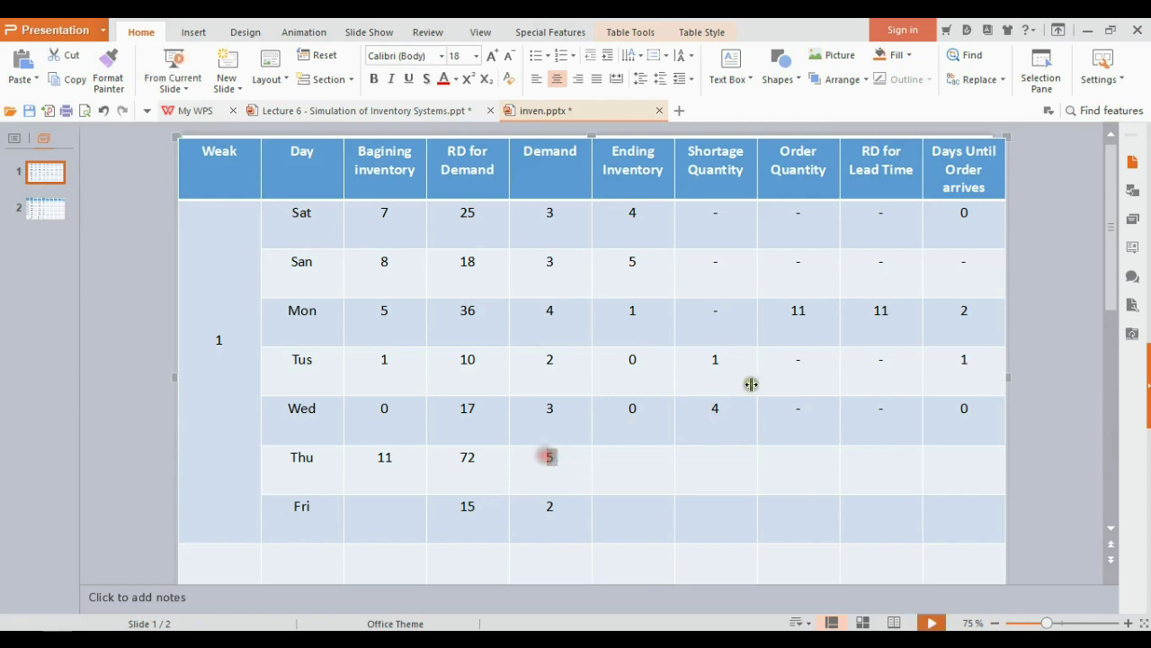
{"action": "double_click", "coordinate": [713, 407]}
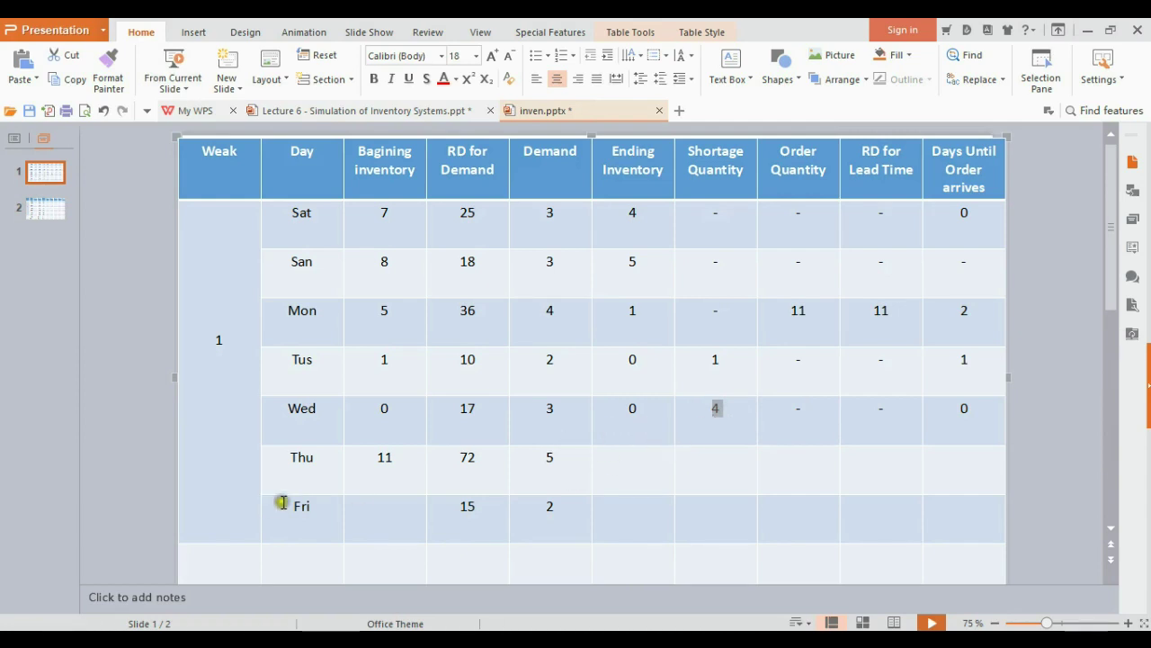
{"action": "scroll", "coordinate": [743, 405], "scroll_direction": "down", "scroll_amount": 1}
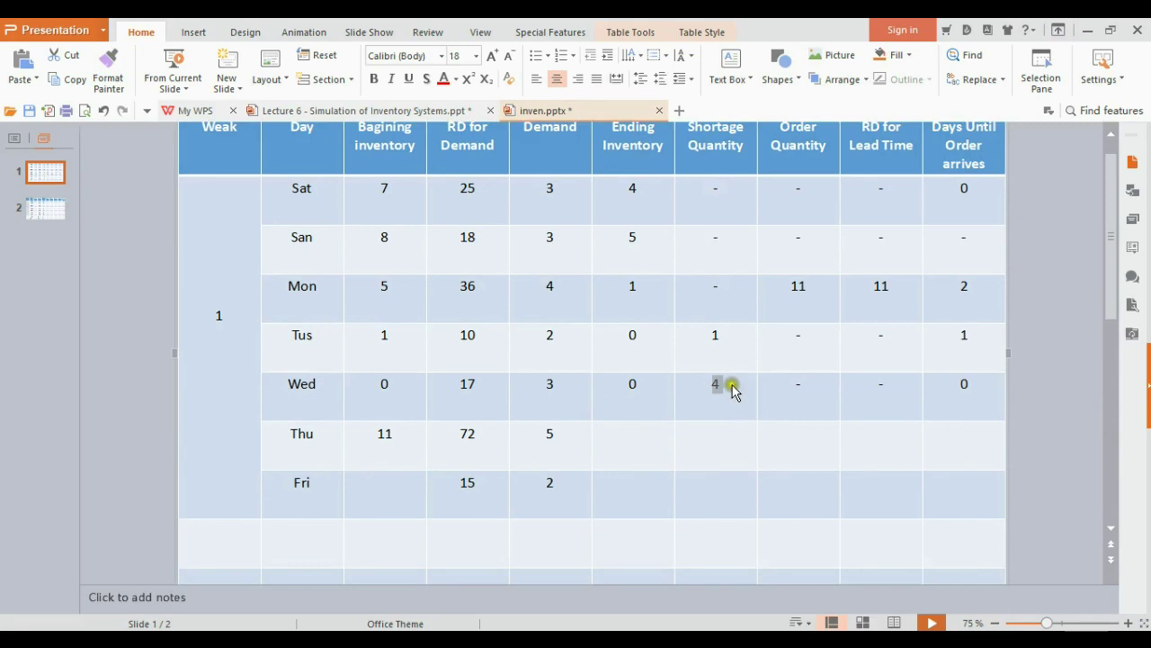
{"action": "scroll", "coordinate": [734, 393], "scroll_direction": "up", "scroll_amount": 1}
{"action": "left_click", "coordinate": [728, 406]}
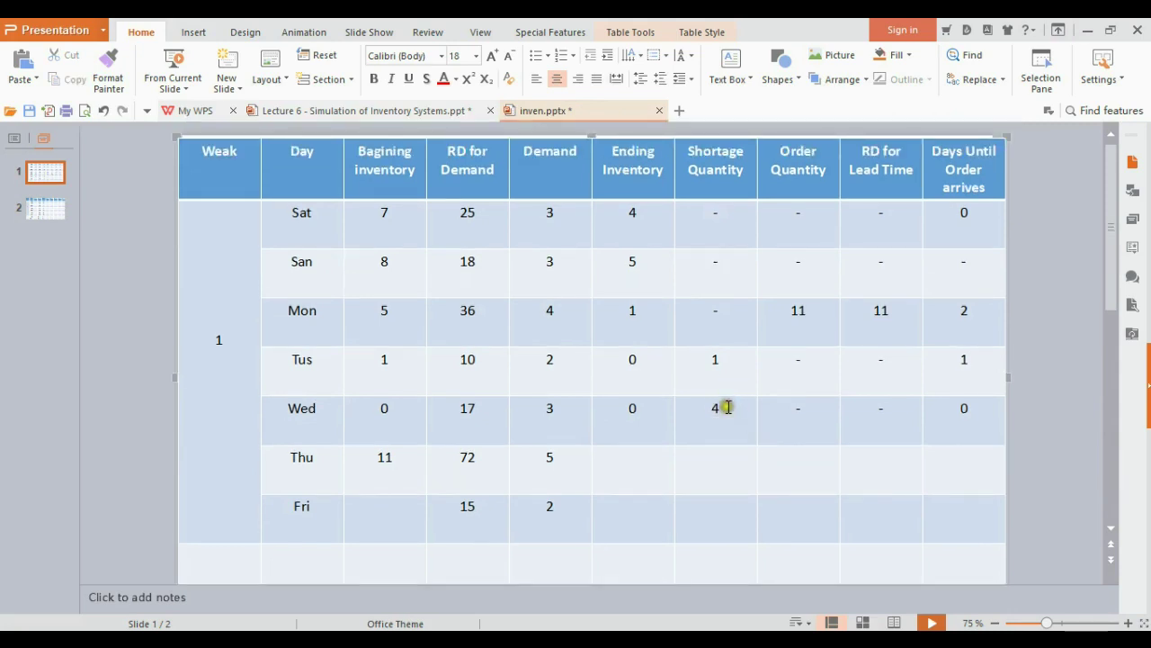
{"action": "left_click", "coordinate": [726, 413]}
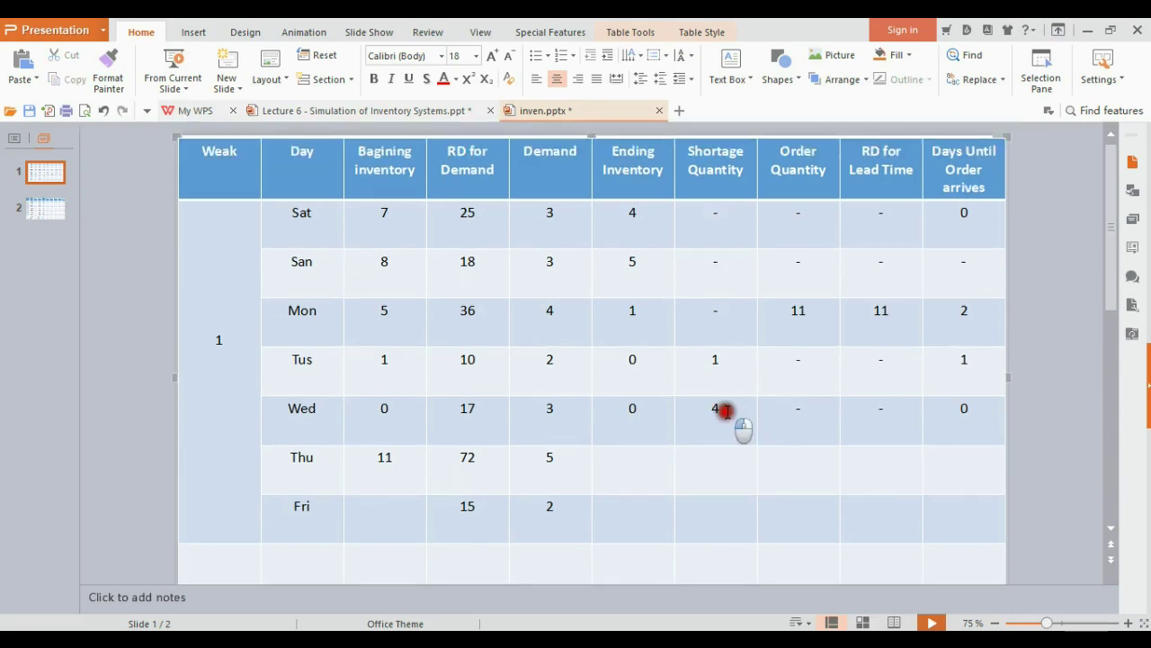
{"action": "left_click_drag", "start_coordinate": [727, 411], "coordinate": [711, 407]}
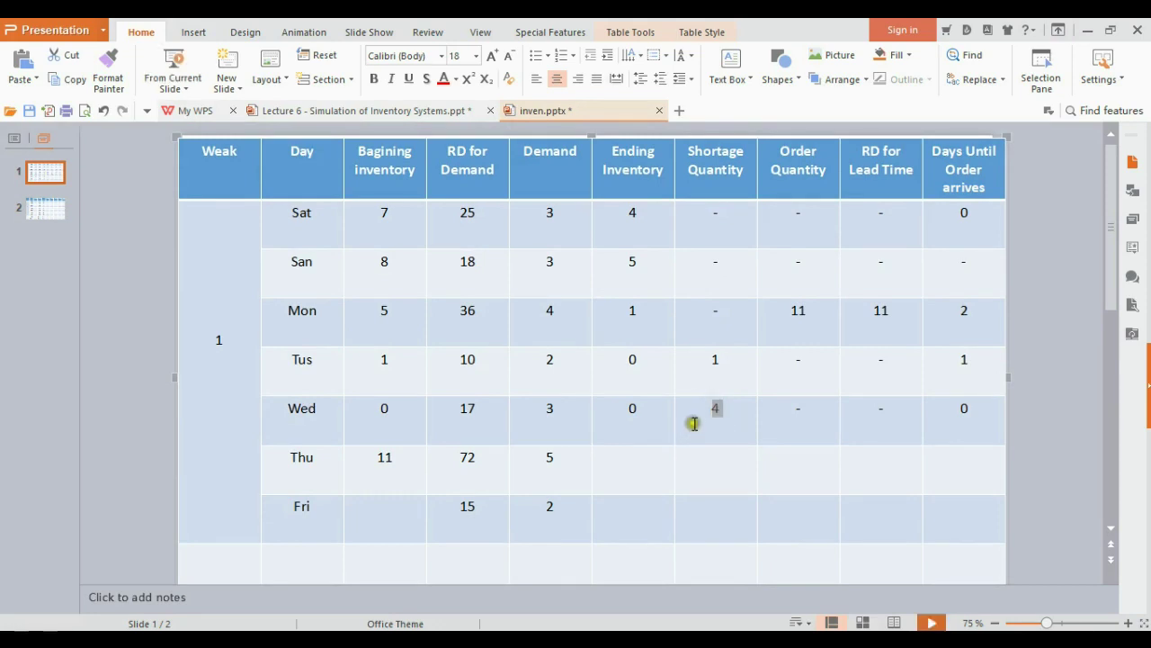
{"action": "double_click", "coordinate": [547, 457]}
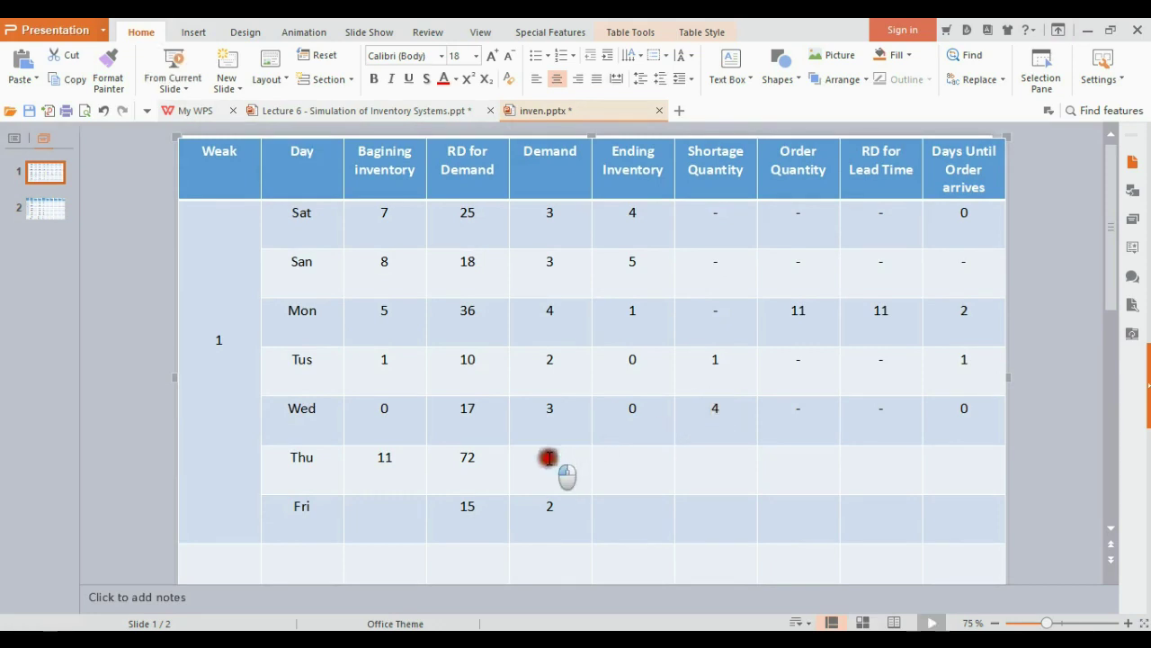
{"action": "left_click", "coordinate": [722, 409]}
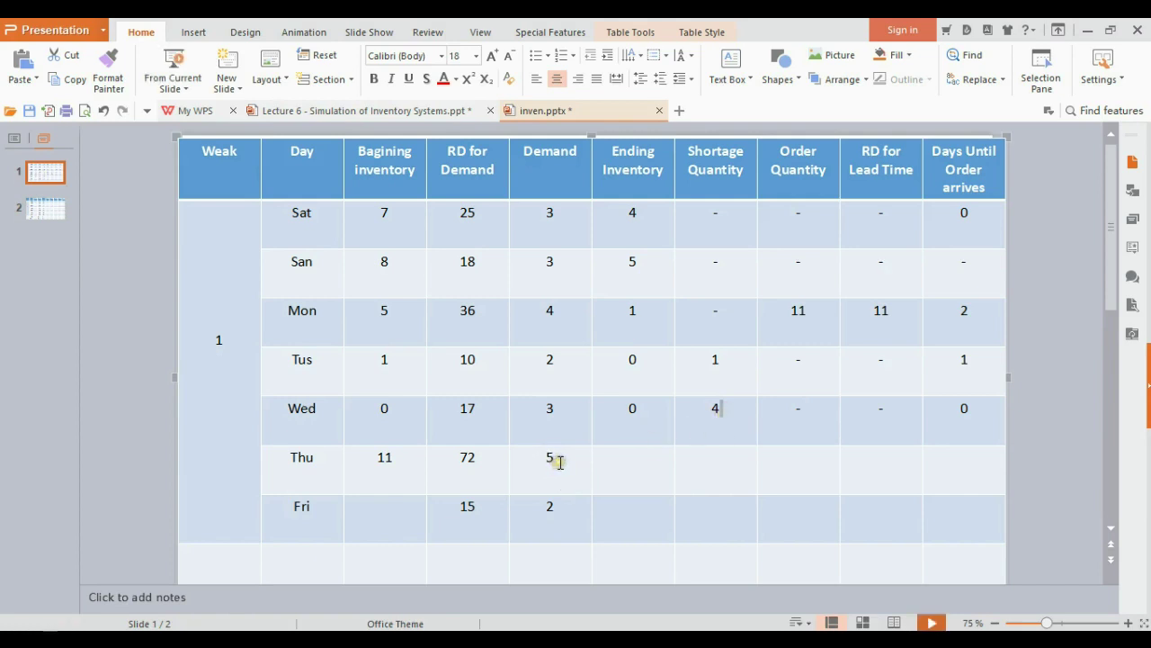
{"action": "left_click_drag", "start_coordinate": [399, 457], "coordinate": [377, 457]}
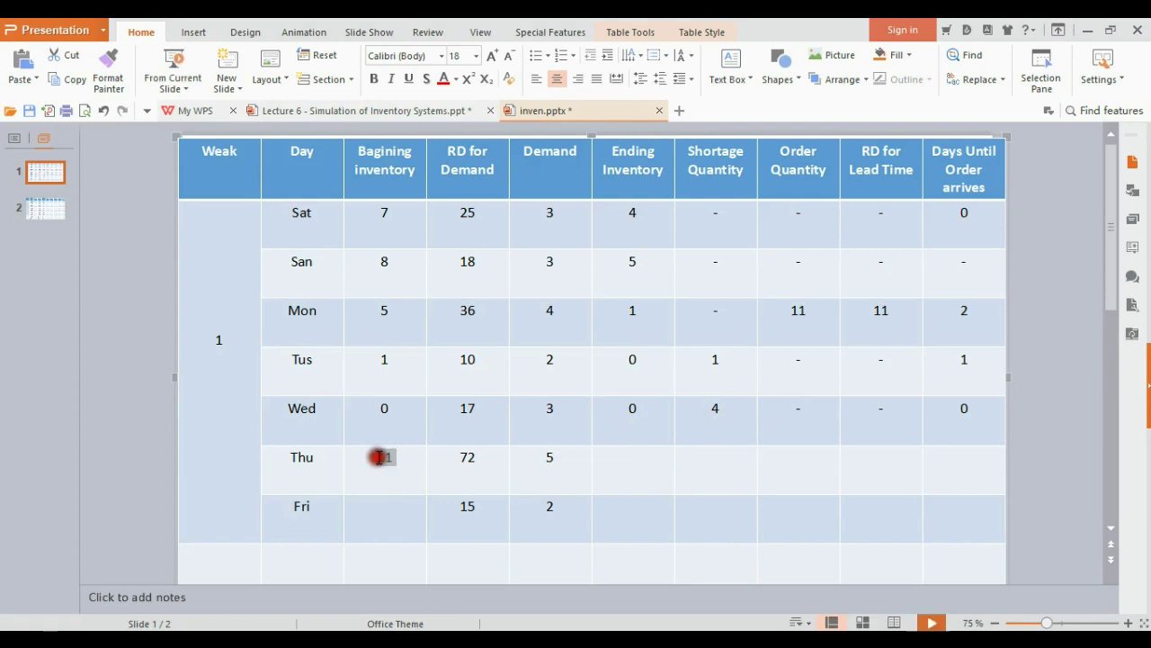
Step: Enter 2 as Thursday's ending inventory and recheck it against the day's beginning inventory and demand
{"action": "left_click", "coordinate": [635, 465]}
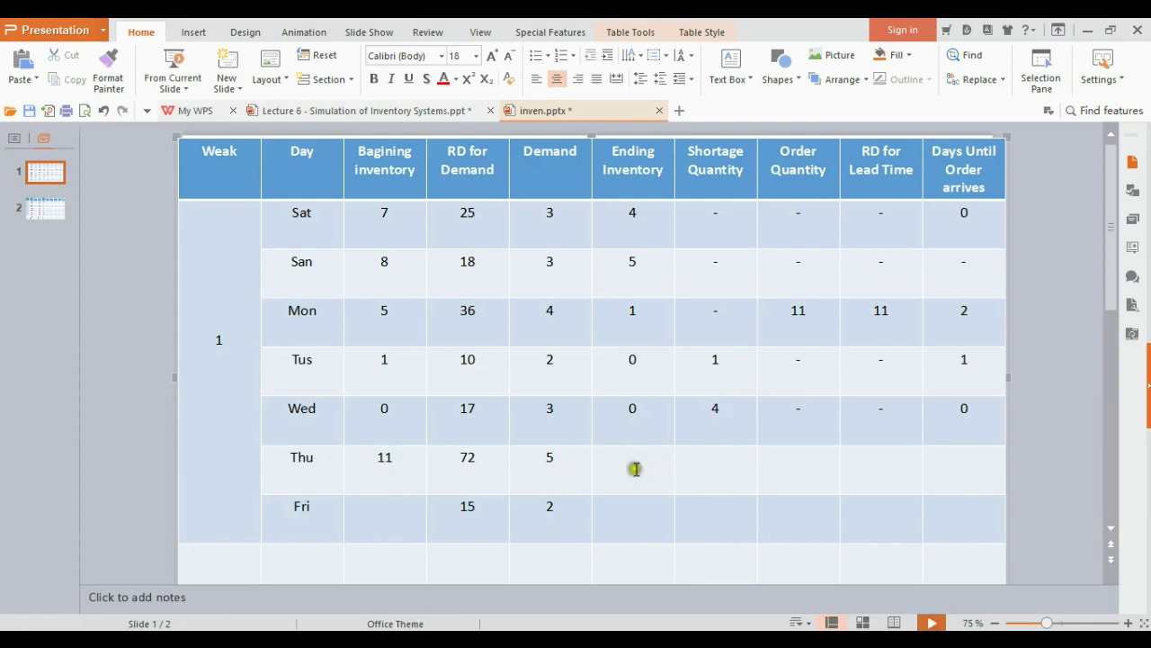
{"action": "type", "text": "2"}
{"action": "left_click", "coordinate": [702, 467]}
{"action": "double_click", "coordinate": [399, 460]}
{"action": "left_click", "coordinate": [557, 460]}
{"action": "double_click", "coordinate": [554, 457]}
Step: Fill Thursday's shortage quantity, order quantity, RD for lead time and days until order arrives with dashes
{"action": "left_click", "coordinate": [694, 465]}
{"action": "left_click", "coordinate": [701, 465]}
{"action": "type", "text": "-"}
{"action": "left_click", "coordinate": [799, 466]}
{"action": "left_click", "coordinate": [895, 466]}
{"action": "type", "text": "-"}
{"action": "left_click", "coordinate": [958, 464]}
{"action": "type", "text": "-"}
Step: Enter 2 as Friday's beginning inventory, 0 as its ending inventory and a dash as its shortage quantity
{"action": "left_click", "coordinate": [398, 523]}
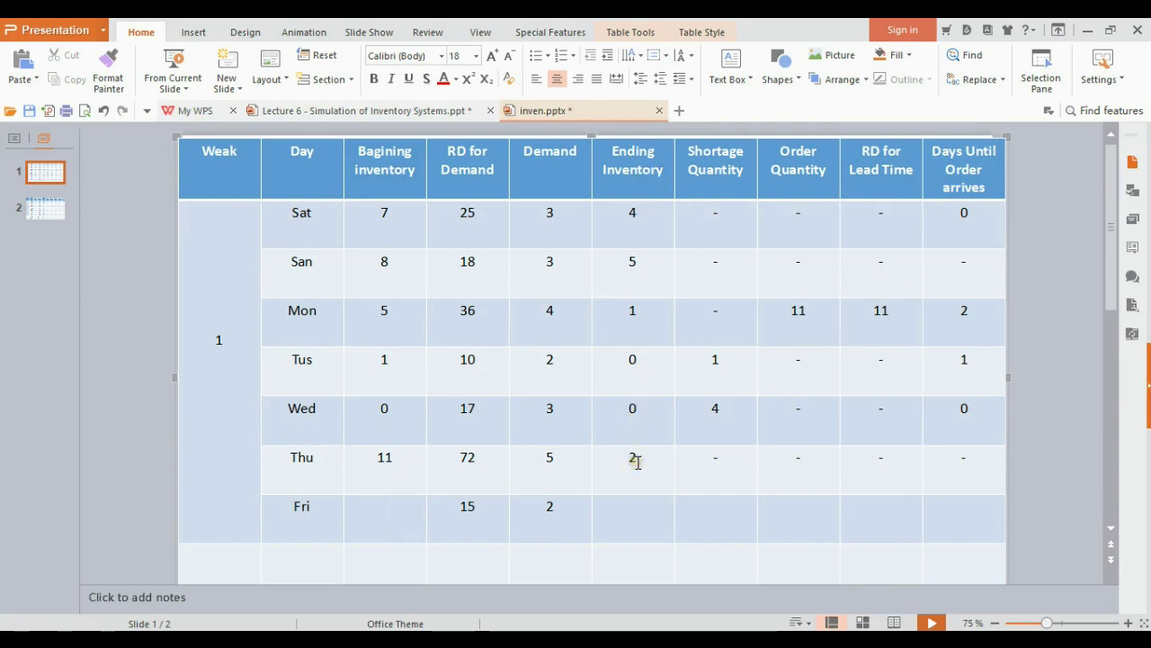
{"action": "type", "text": "2"}
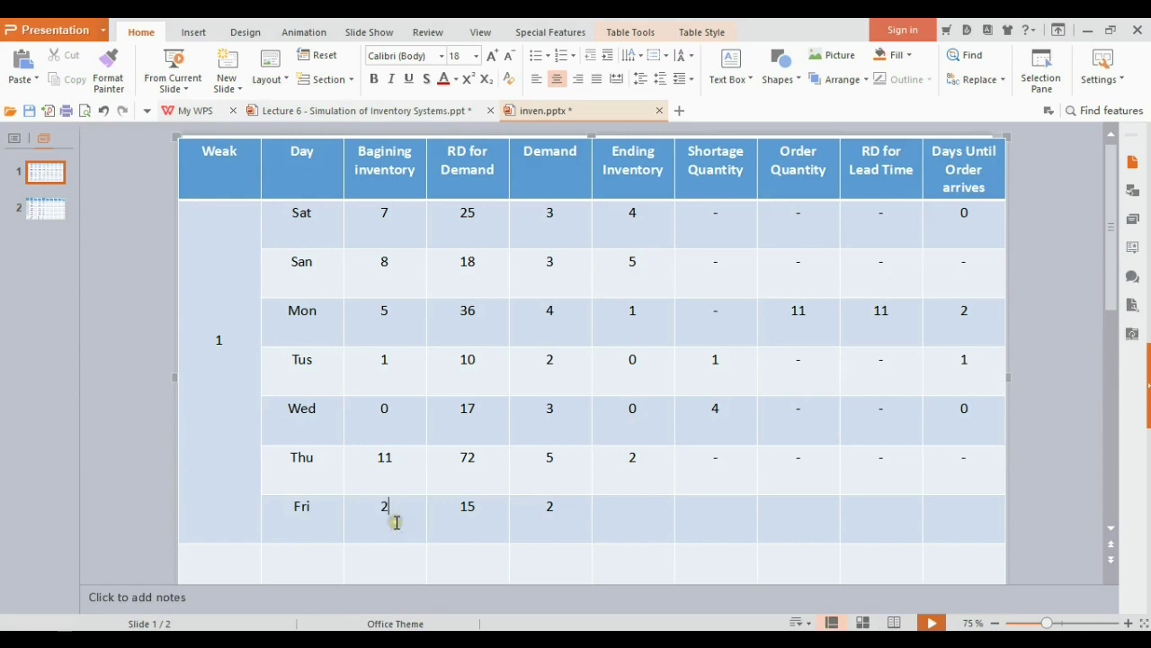
{"action": "left_click", "coordinate": [617, 510]}
{"action": "type", "text": "0"}
{"action": "left_click", "coordinate": [730, 507]}
Step: Check the ordering rule in the Photos exam image and enter 12 as Friday's order quantity
{"action": "key", "text": "alt+Tab"}
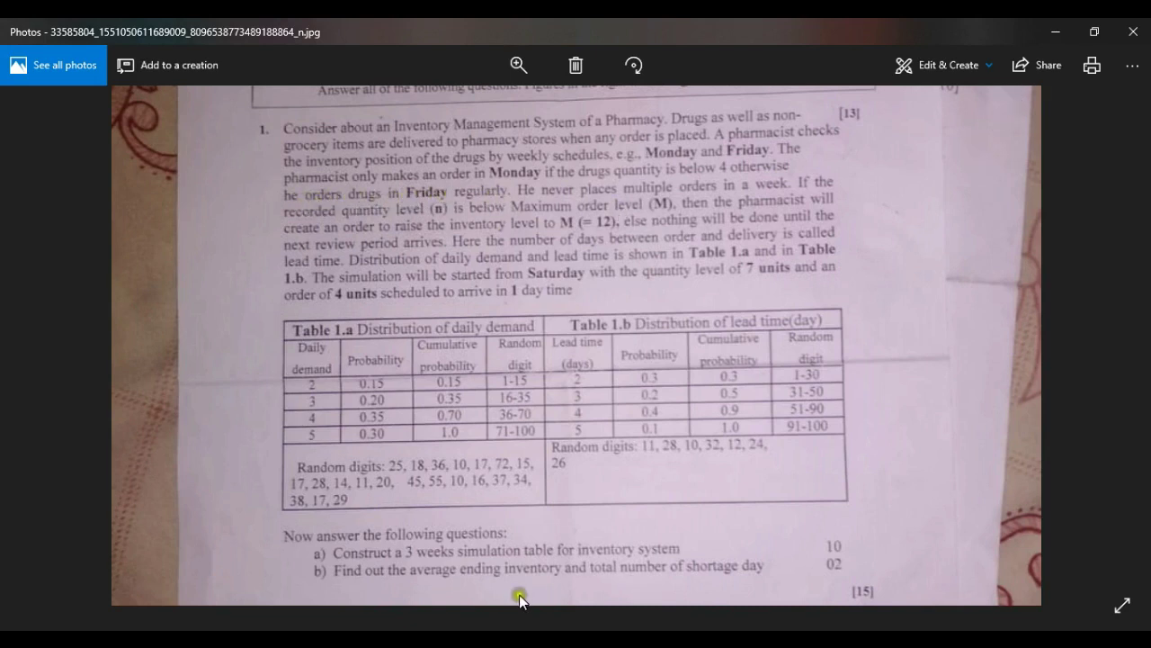
{"action": "key", "text": "alt+Tab"}
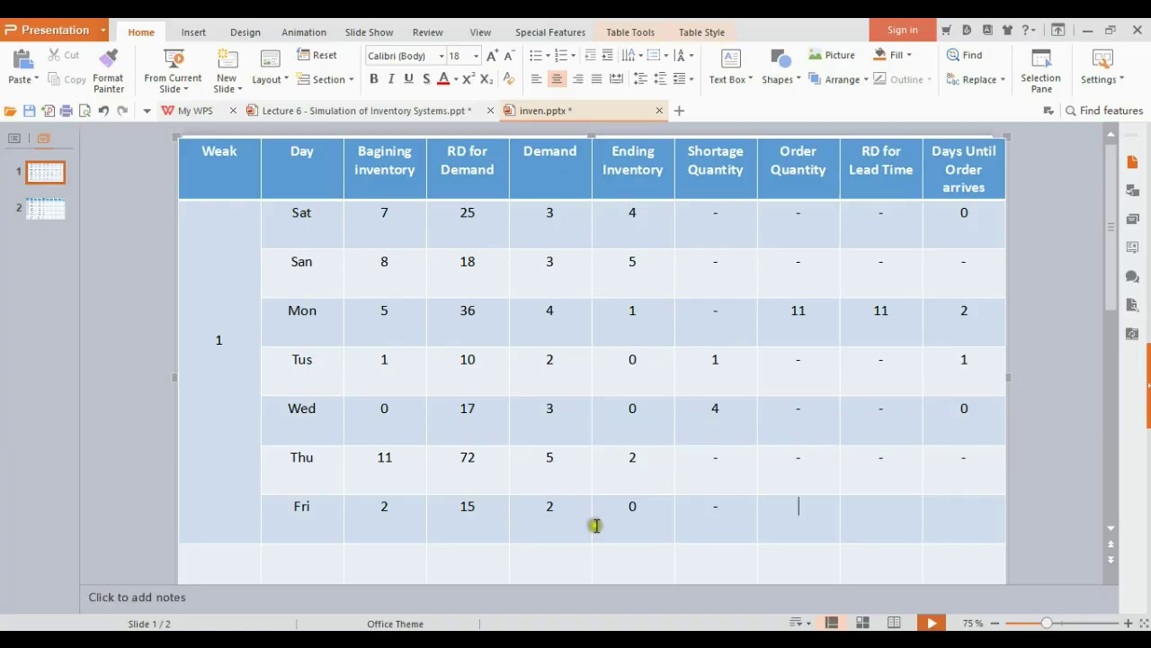
{"action": "left_click", "coordinate": [643, 510]}
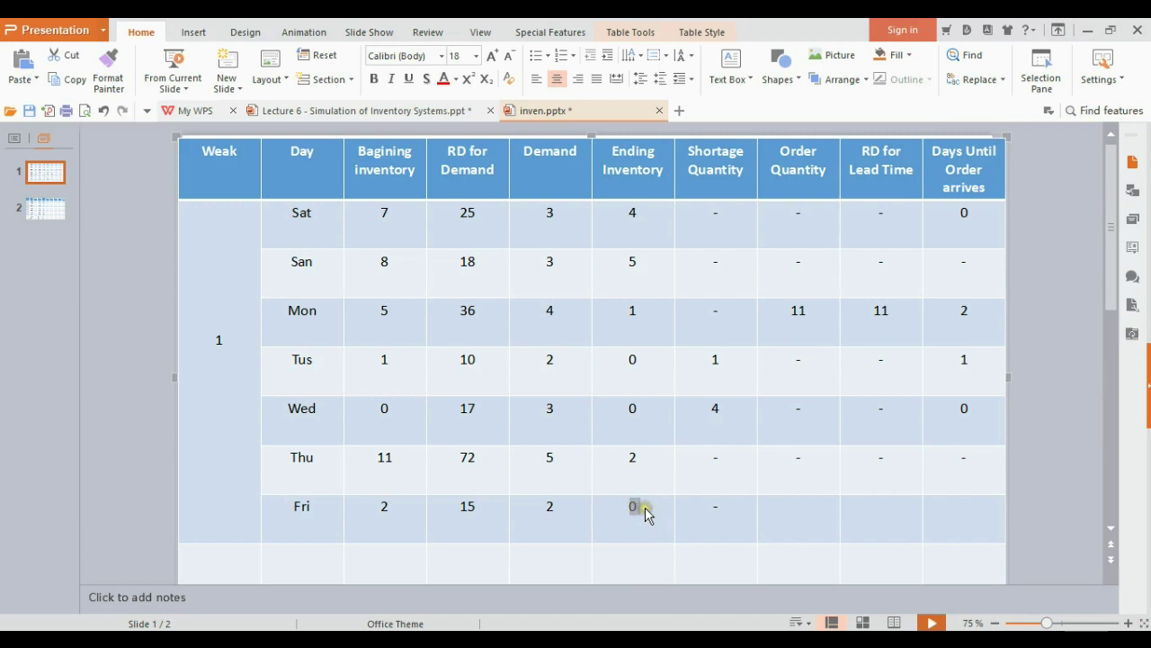
{"action": "left_click", "coordinate": [641, 508]}
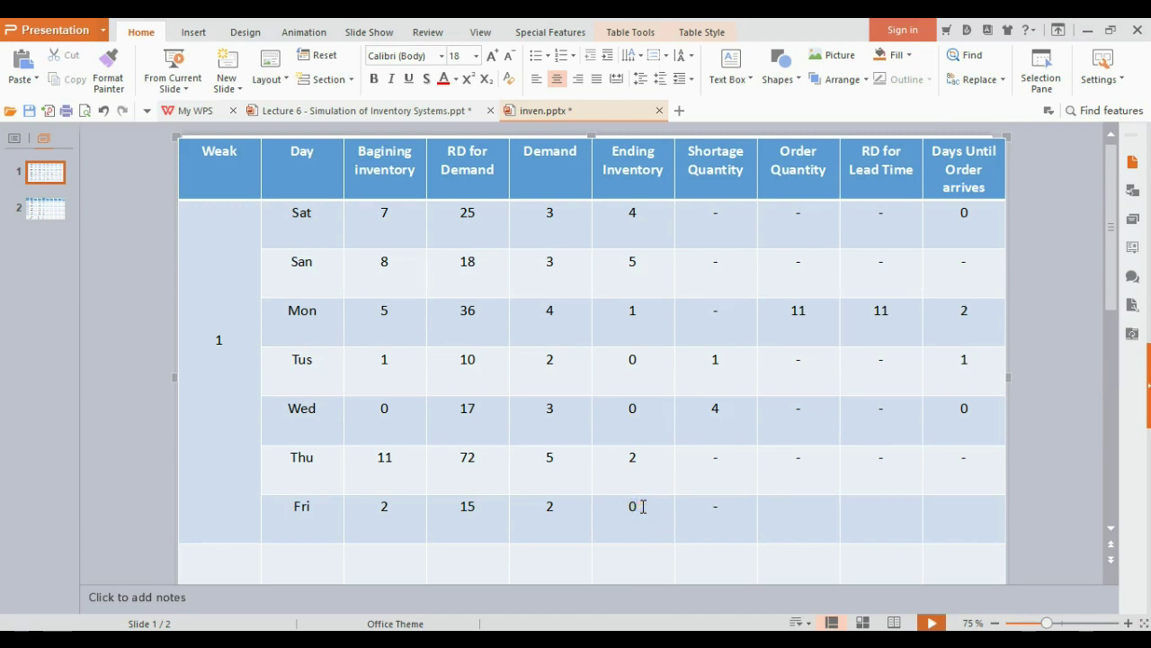
{"action": "left_click", "coordinate": [640, 511]}
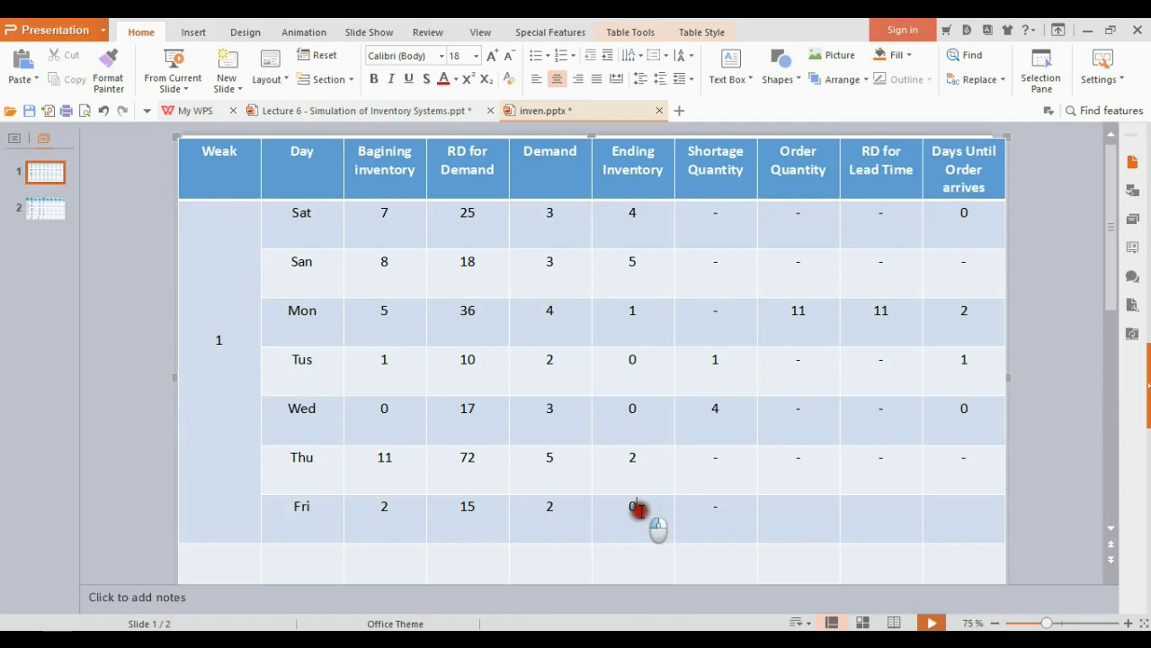
{"action": "left_click", "coordinate": [782, 514]}
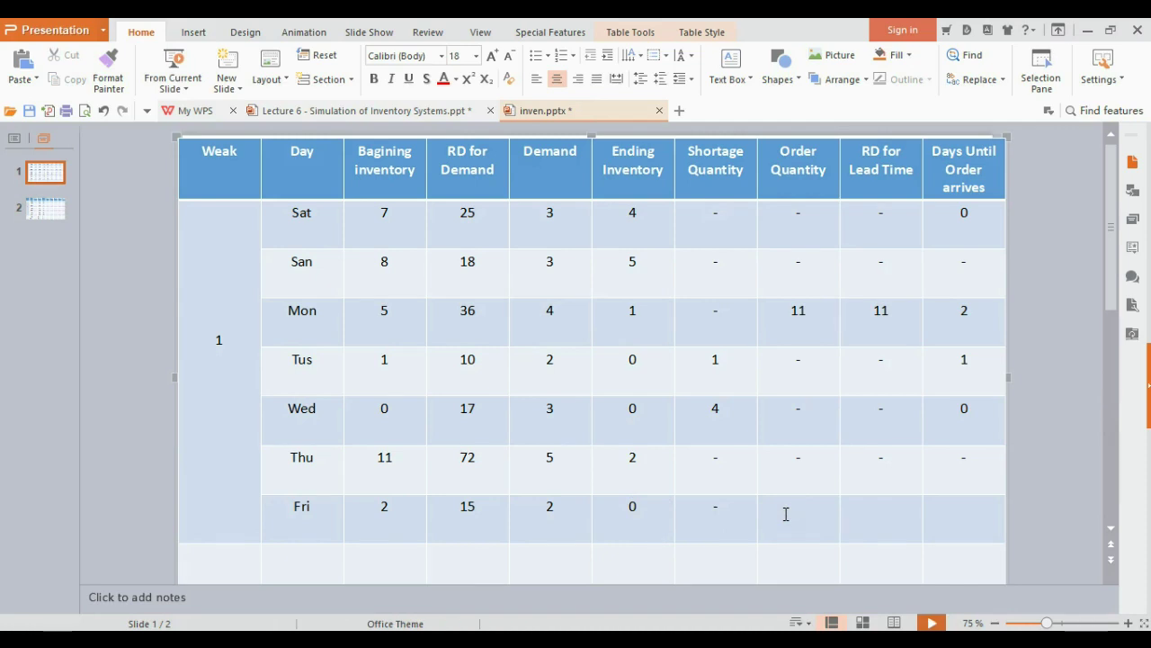
{"action": "type", "text": "12"}
Step: Try an ending inventory of 2 with an order quantity of 10 for Friday, and restore them to 0 and 12
{"action": "double_click", "coordinate": [617, 502]}
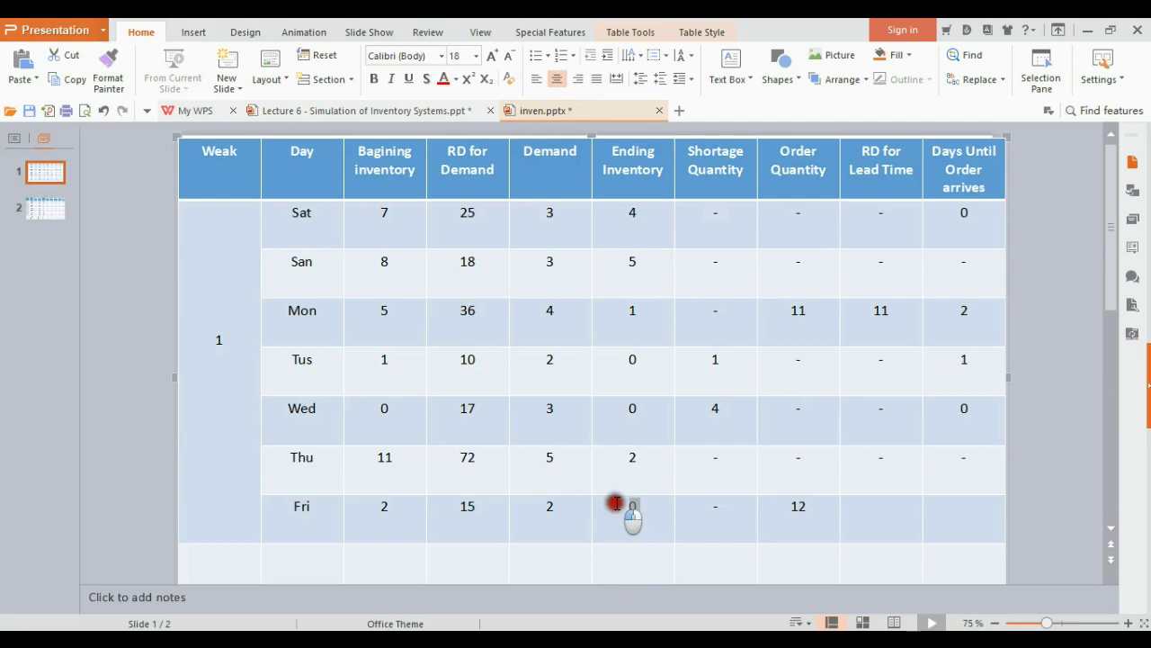
{"action": "type", "text": "2"}
{"action": "double_click", "coordinate": [788, 504]}
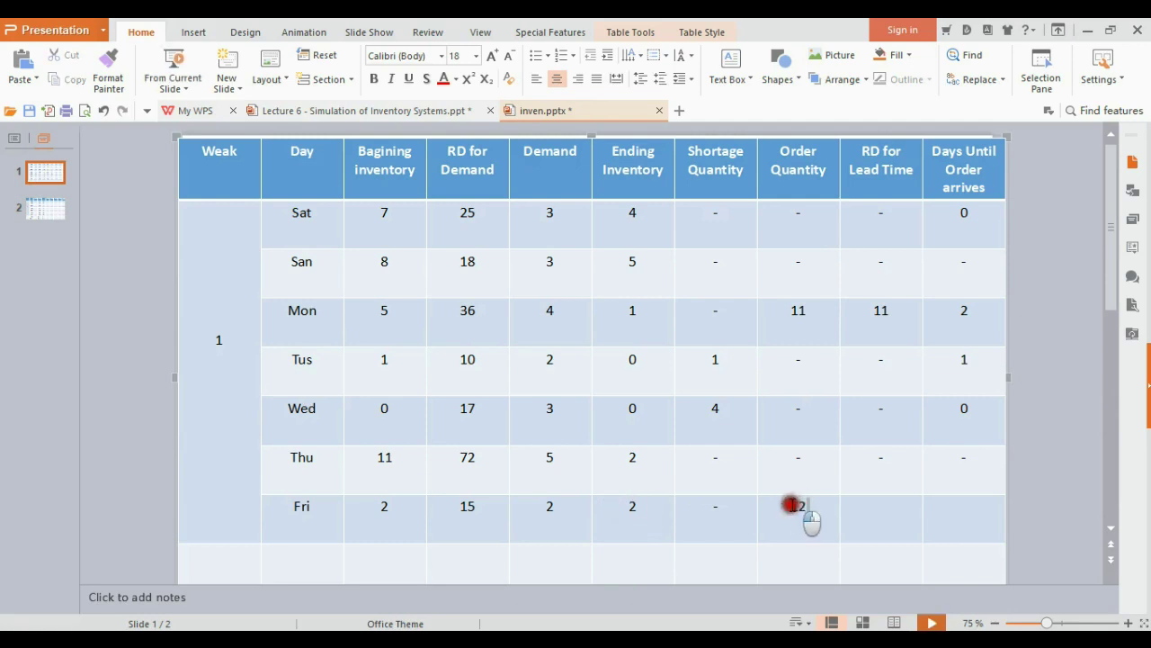
{"action": "type", "text": "1"}
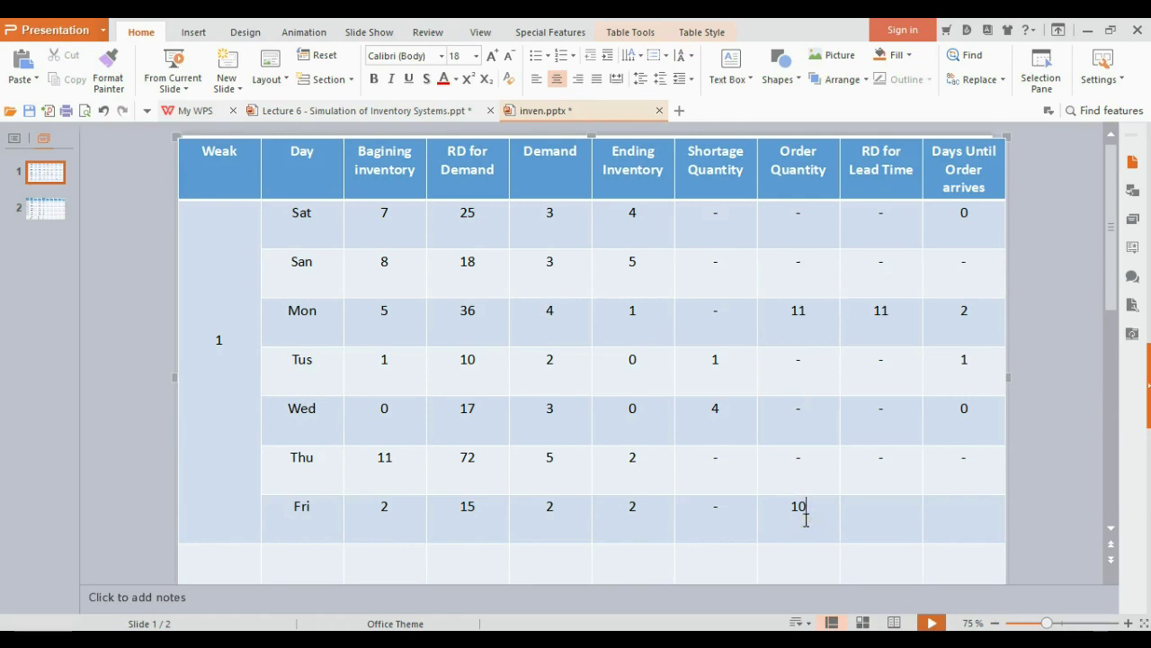
{"action": "left_click", "coordinate": [807, 520]}
{"action": "double_click", "coordinate": [633, 509]}
{"action": "type", "text": "0"}
{"action": "double_click", "coordinate": [782, 508]}
{"action": "type", "text": "12"}
Step: Look up the next lead-time random digit in the Photos image and enter RD 28 and 2 days until arrival for Friday
{"action": "left_click", "coordinate": [874, 509]}
{"action": "key", "text": "alt+Tab"}
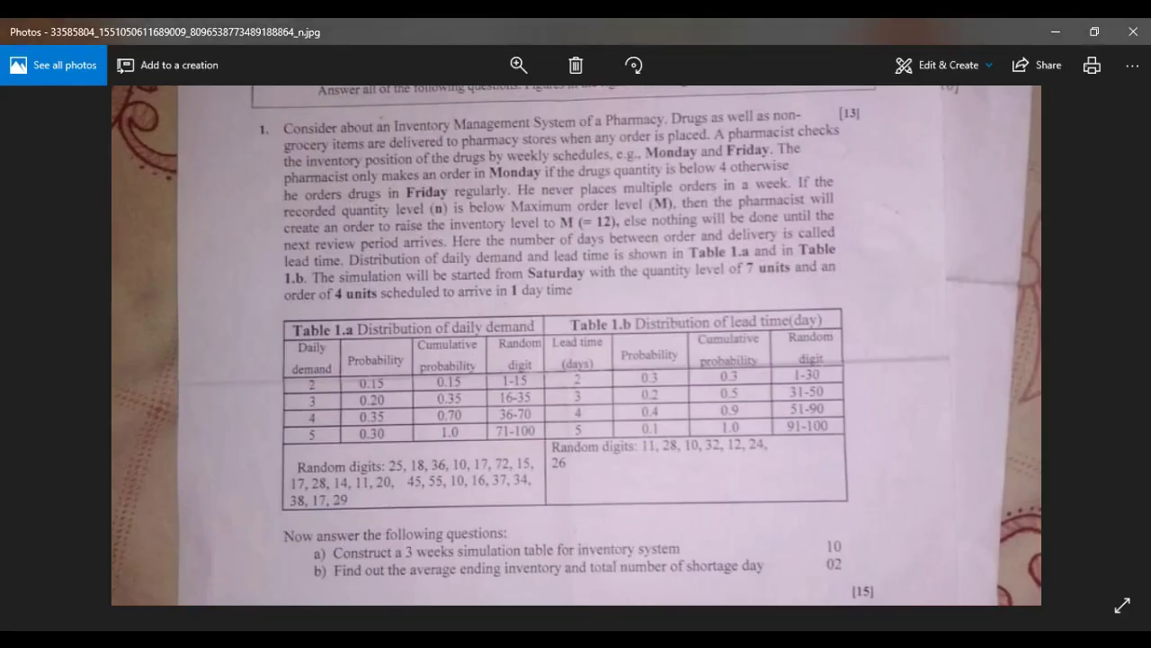
{"action": "key", "text": "alt+Tab"}
{"action": "left_click_drag", "start_coordinate": [891, 309], "coordinate": [868, 309]}
{"action": "left_click", "coordinate": [557, 539]}
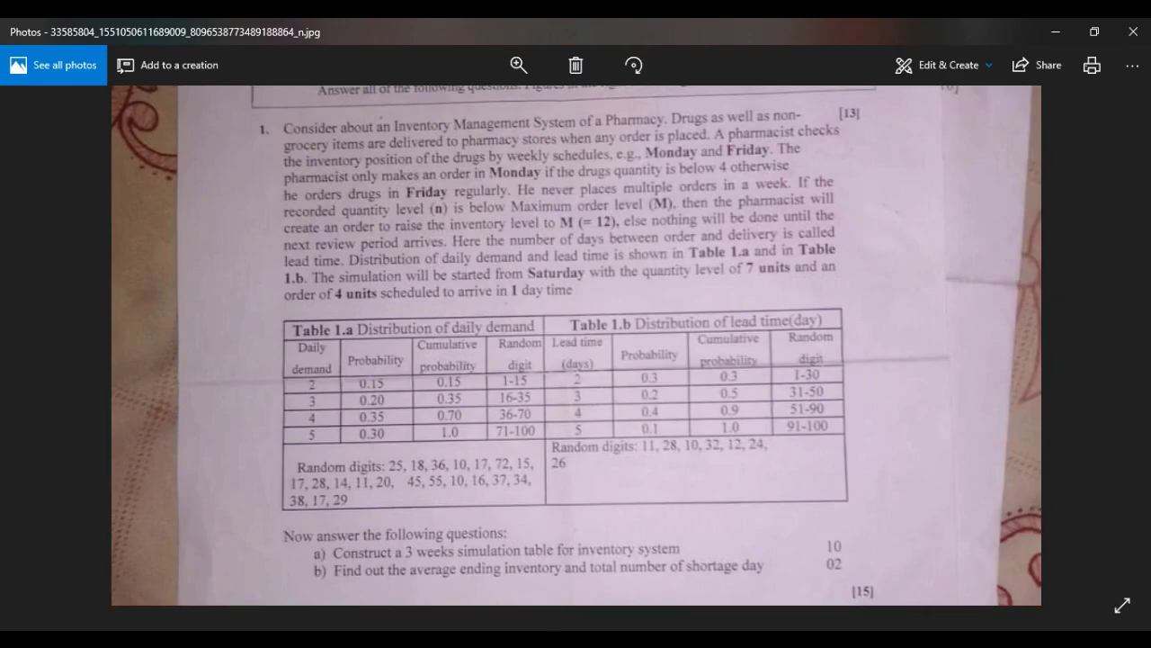
{"action": "key", "text": "alt+Tab"}
{"action": "left_click", "coordinate": [874, 516]}
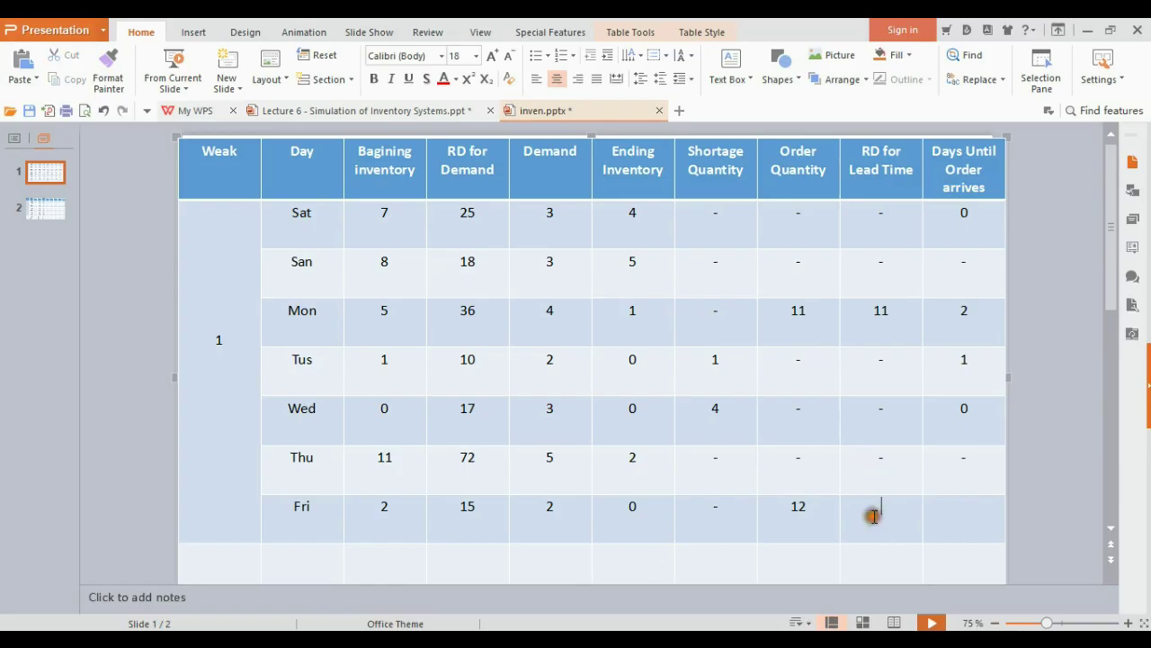
{"action": "type", "text": "28"}
{"action": "left_click", "coordinate": [944, 514]}
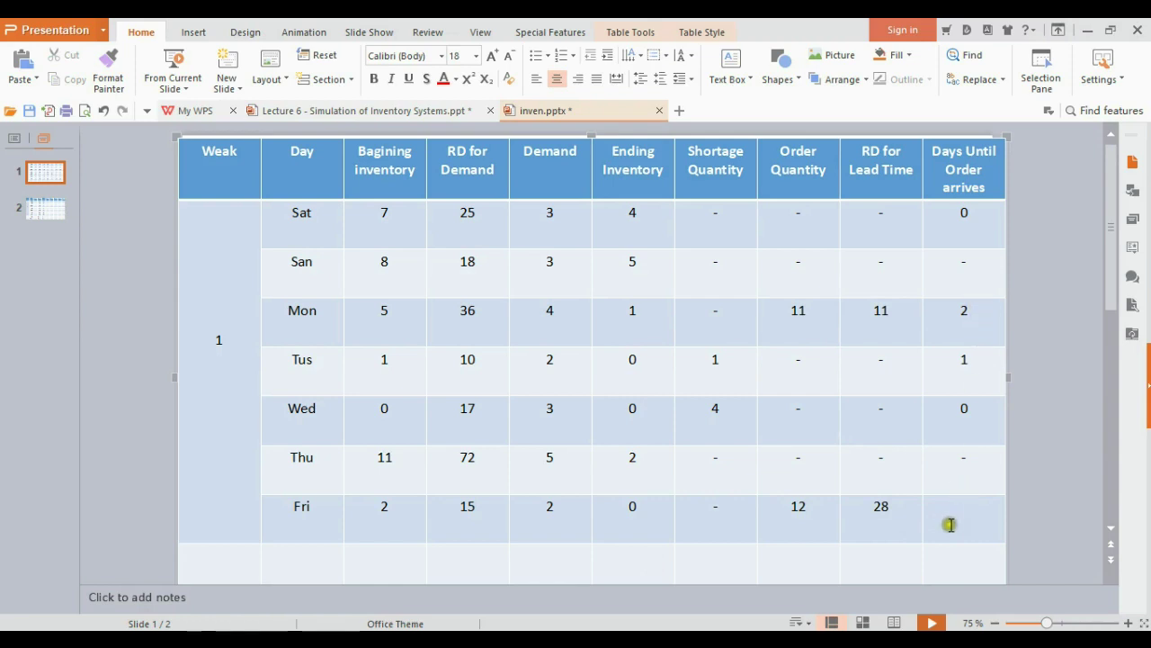
{"action": "type", "text": "2"}
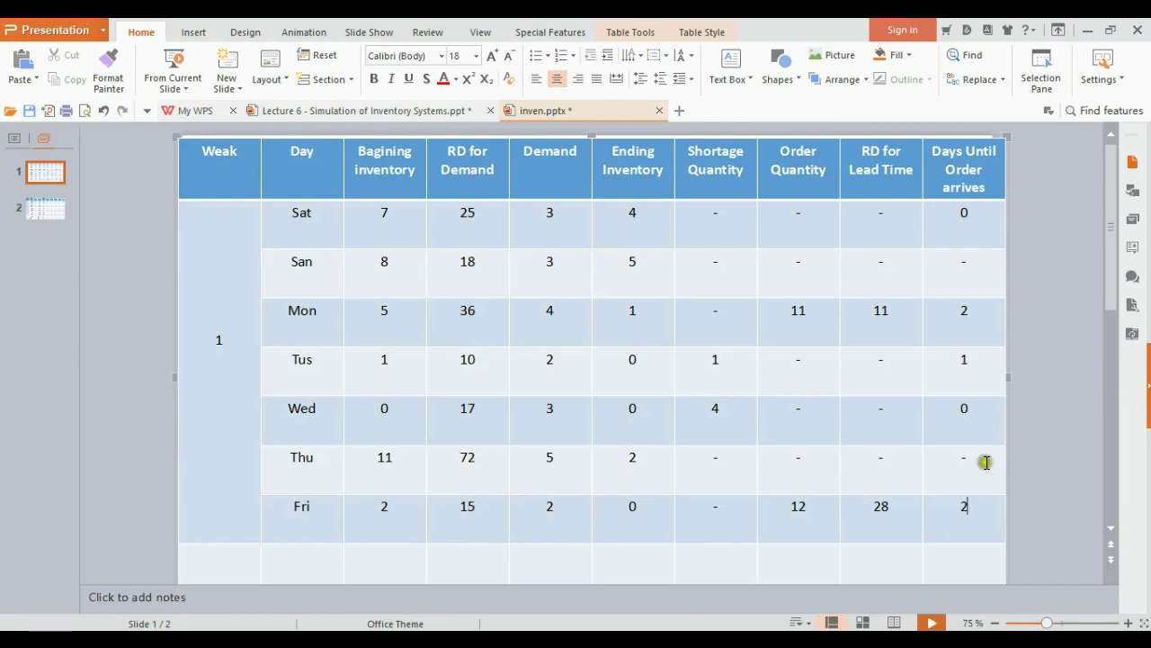
Step: On slide 2, carry Friday's ending inventory over as Saturday's beginning inventory of 0 and enter 0 as Saturday's ending inventory
{"action": "scroll", "coordinate": [1054, 418], "scroll_direction": "down", "scroll_amount": 3}
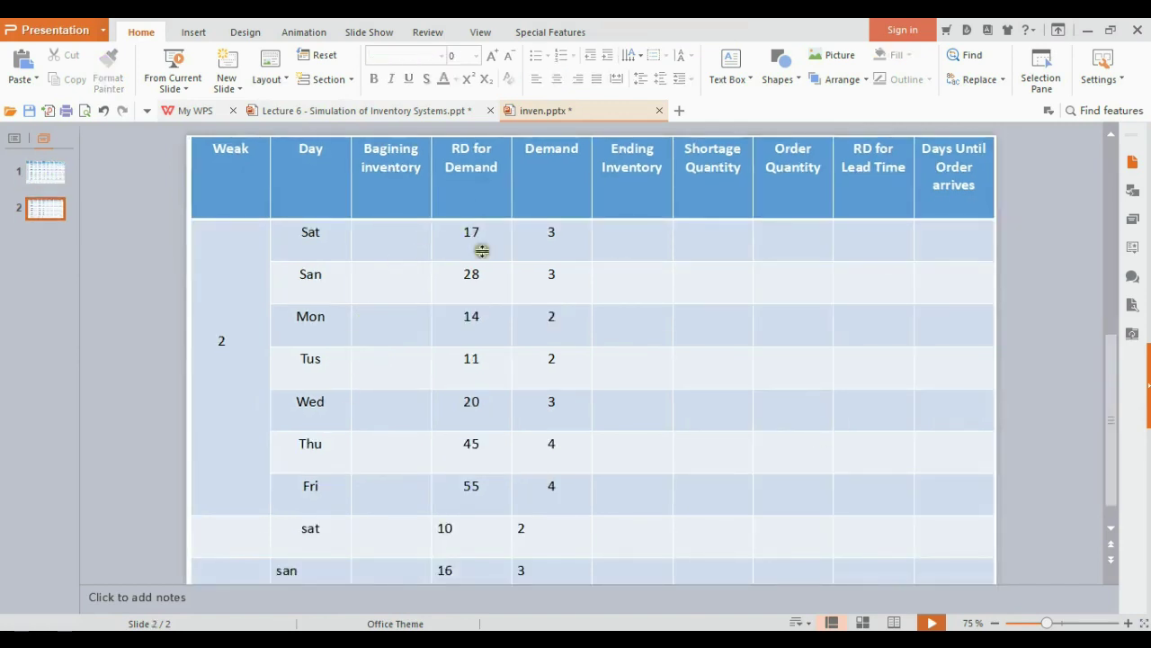
{"action": "left_click", "coordinate": [385, 231]}
{"action": "left_click", "coordinate": [1047, 287]}
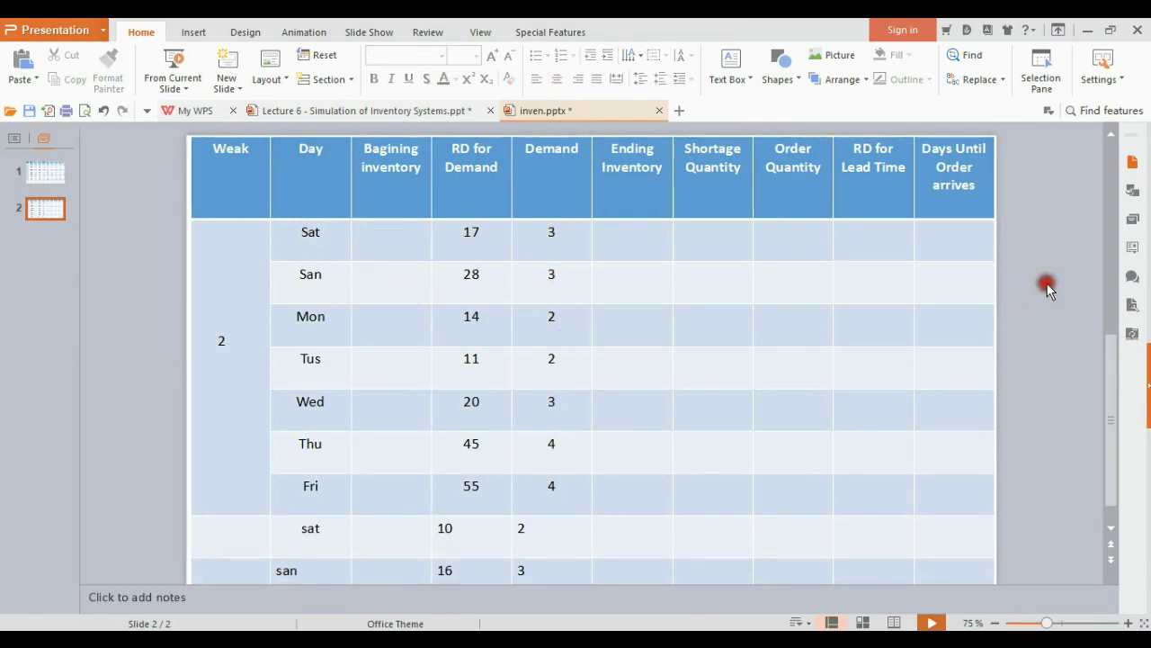
{"action": "key", "text": "Page_Up"}
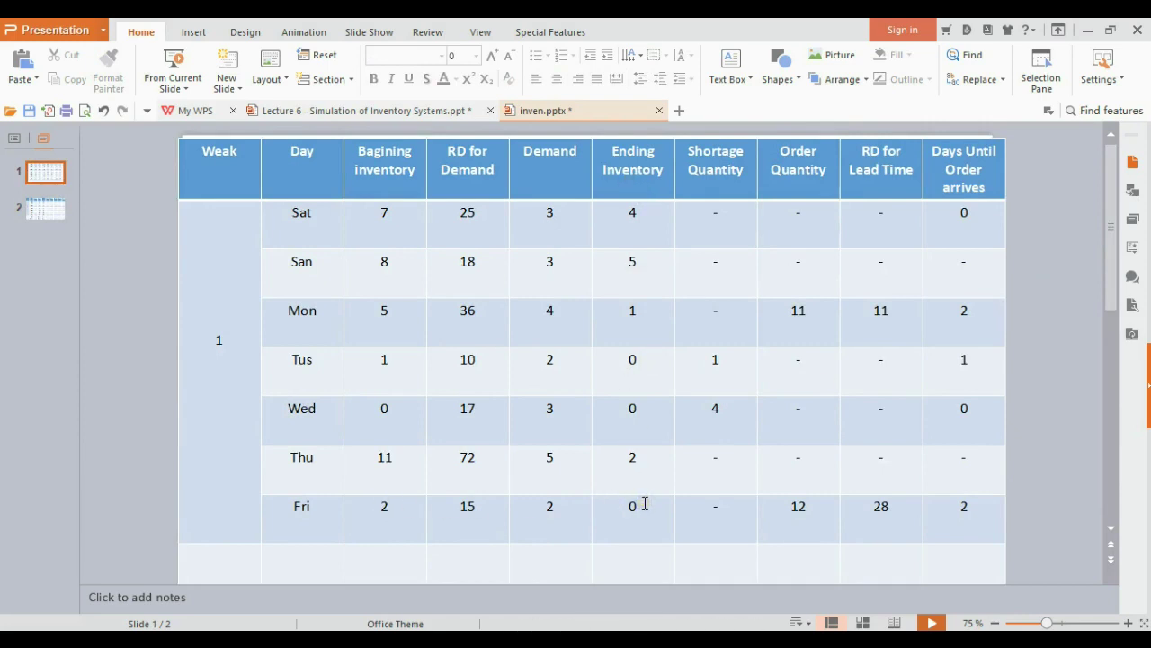
{"action": "key", "text": "Page_Down"}
{"action": "left_click", "coordinate": [394, 243]}
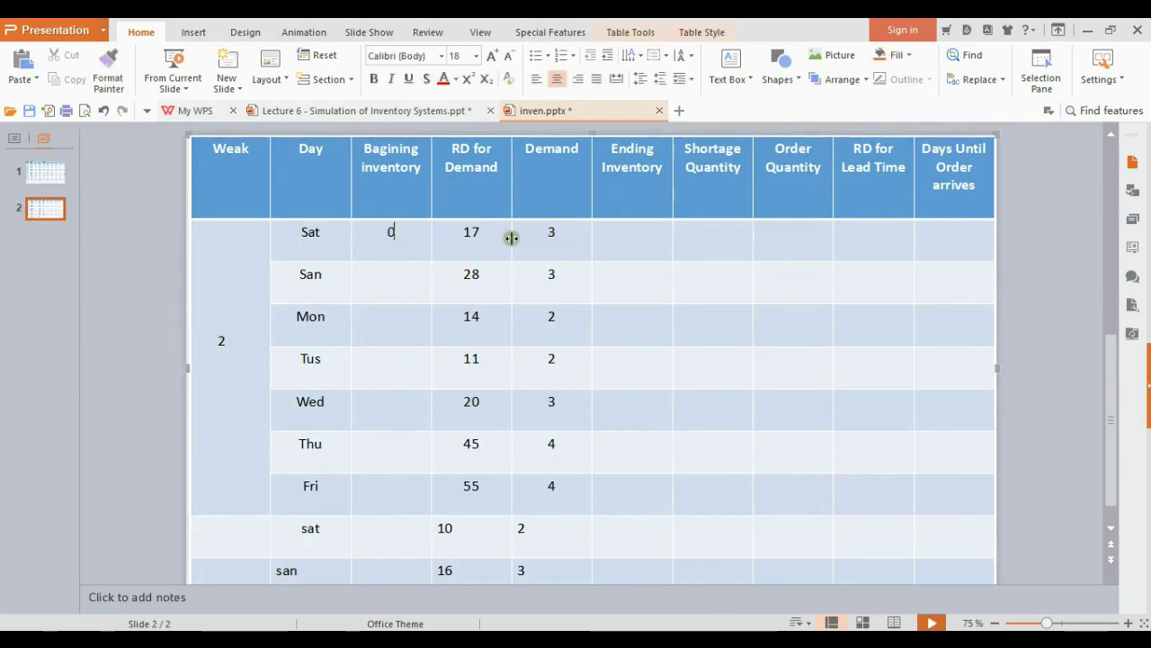
{"action": "left_click", "coordinate": [625, 237]}
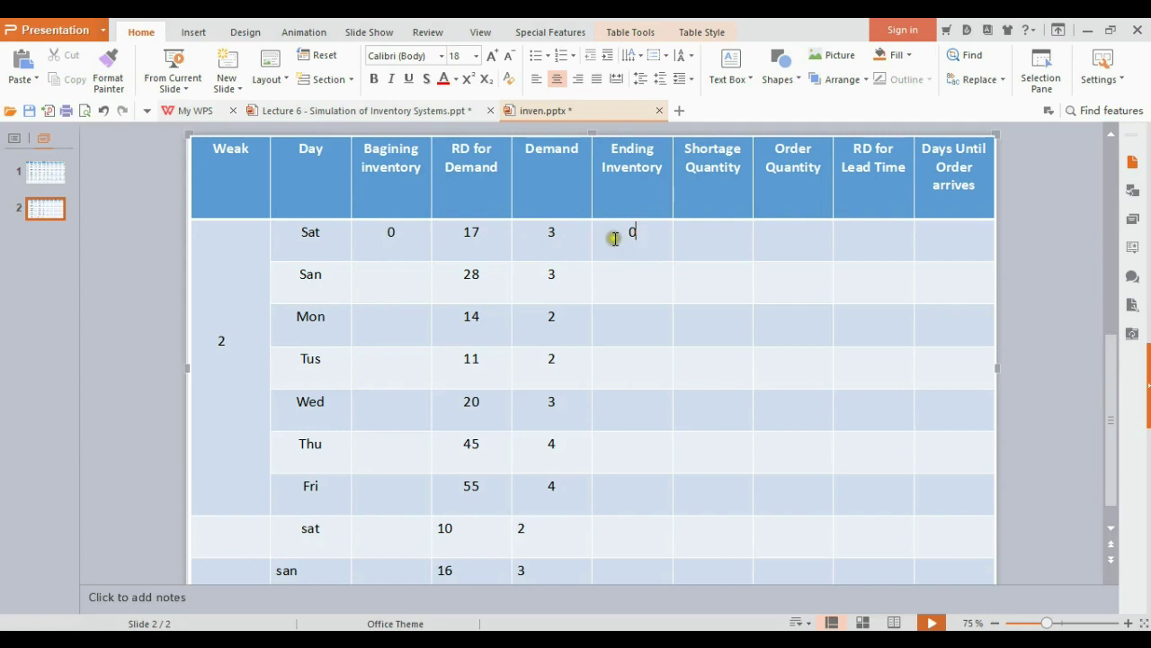
Step: Check Friday's row of the week 1 table on slide 1 against Saturday's beginning inventory on slide 2
{"action": "left_click", "coordinate": [695, 238]}
{"action": "left_click", "coordinate": [719, 235]}
{"action": "key", "text": "Up"}
{"action": "left_click", "coordinate": [1053, 335]}
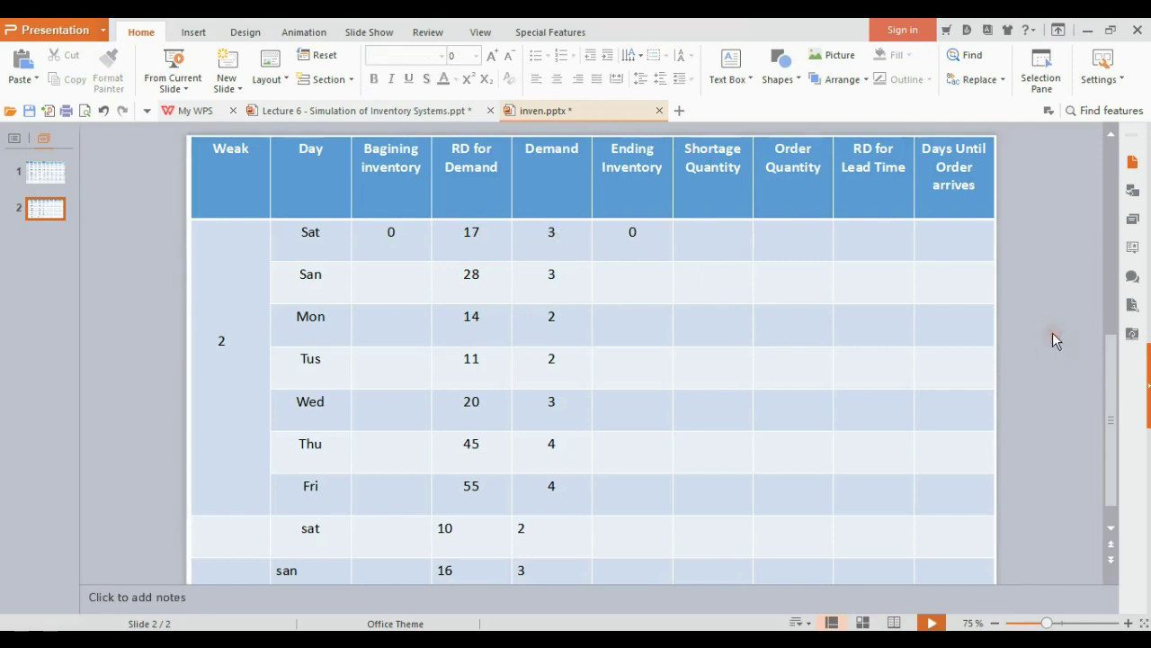
{"action": "scroll", "coordinate": [1052, 332], "scroll_direction": "up", "scroll_amount": 5}
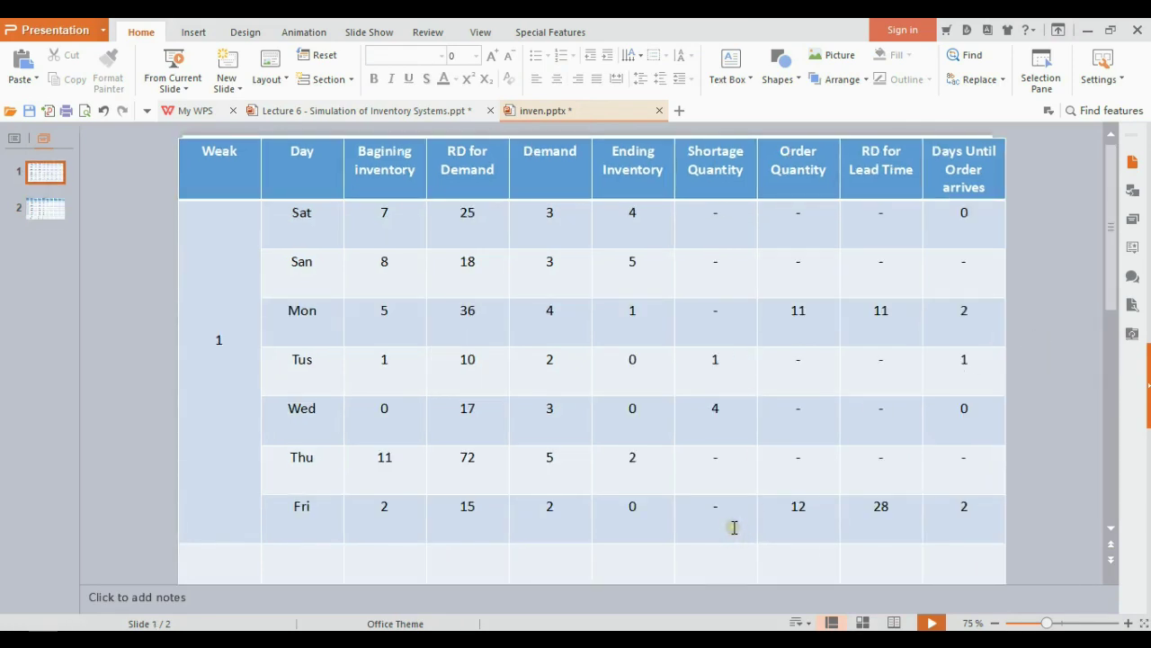
{"action": "scroll", "coordinate": [732, 529], "scroll_direction": "down", "scroll_amount": 5}
{"action": "double_click", "coordinate": [387, 231]}
{"action": "key", "text": "Delete"}
{"action": "key", "text": "ctrl+z"}
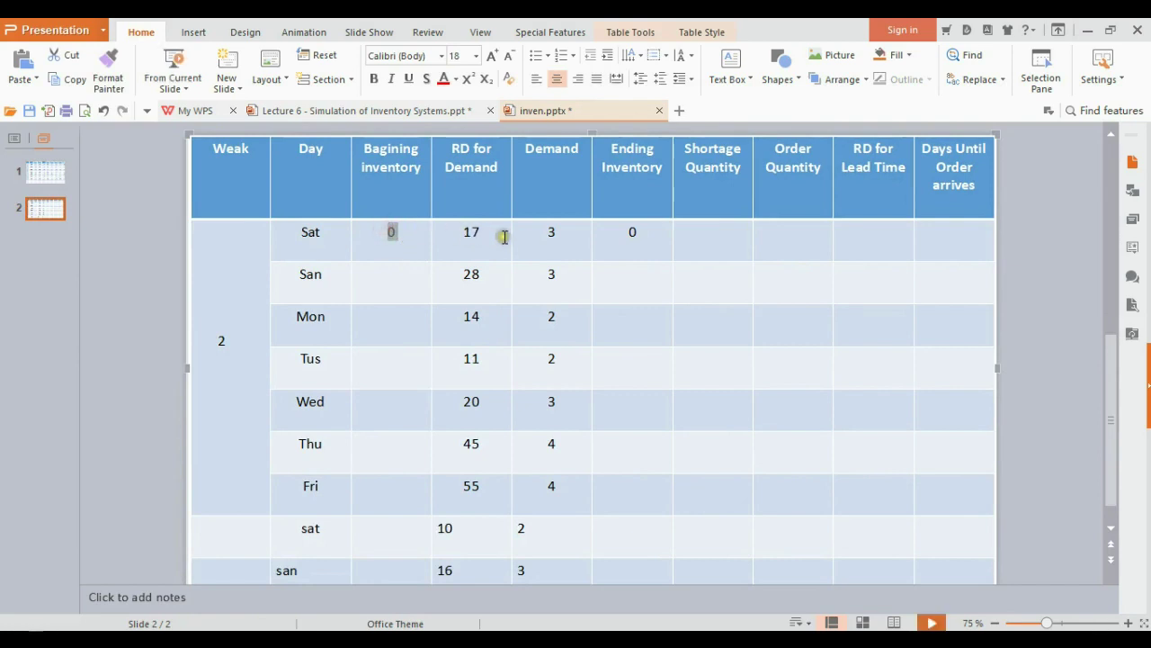
Step: Enter 3 as Saturday's shortage quantity and dashes for its order quantity and RD for lead time
{"action": "left_click", "coordinate": [692, 243]}
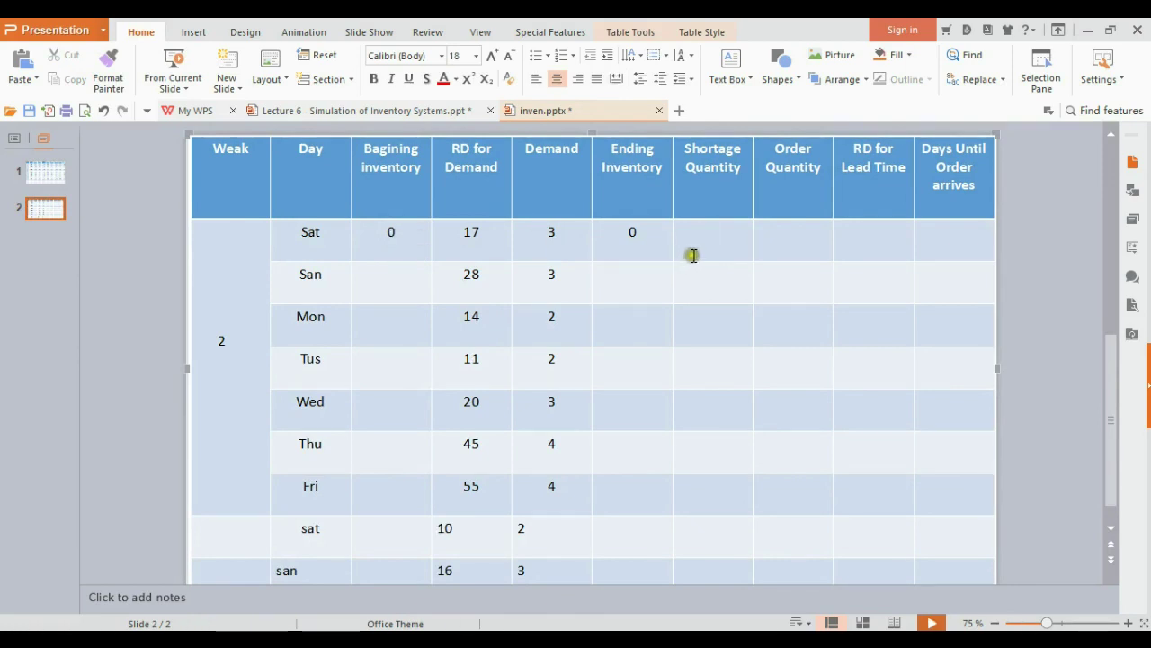
{"action": "type", "text": "3"}
{"action": "left_click", "coordinate": [799, 240]}
{"action": "type", "text": "-"}
{"action": "left_click", "coordinate": [874, 236]}
{"action": "type", "text": "-"}
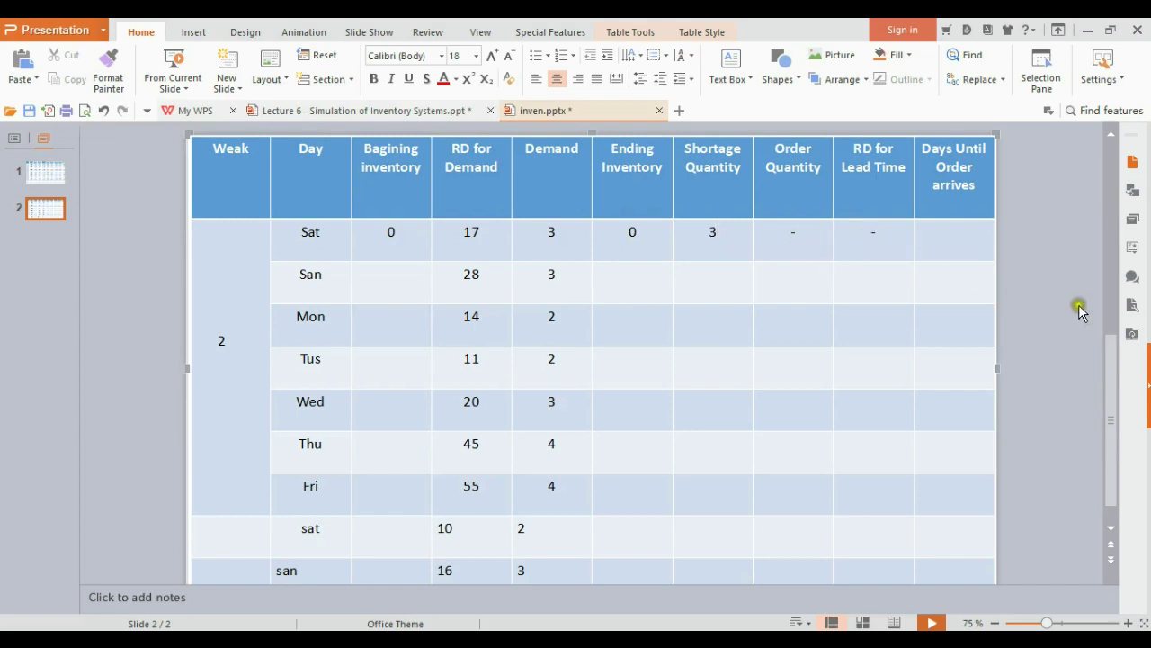
Step: Check Friday's remaining delivery days on slide 1 and enter 1 as Saturday's days until order arrives on slide 2
{"action": "left_click", "coordinate": [1068, 298]}
{"action": "scroll", "coordinate": [1067, 303], "scroll_direction": "up", "scroll_amount": 3}
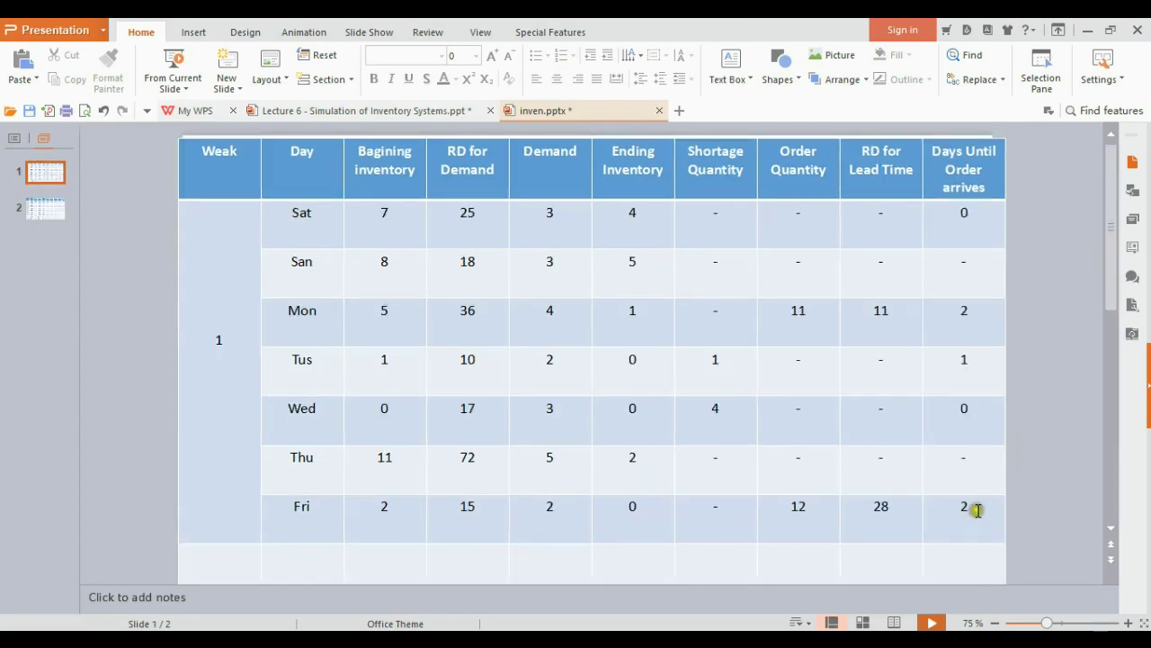
{"action": "scroll", "coordinate": [972, 511], "scroll_direction": "down", "scroll_amount": 3}
{"action": "left_click", "coordinate": [955, 237]}
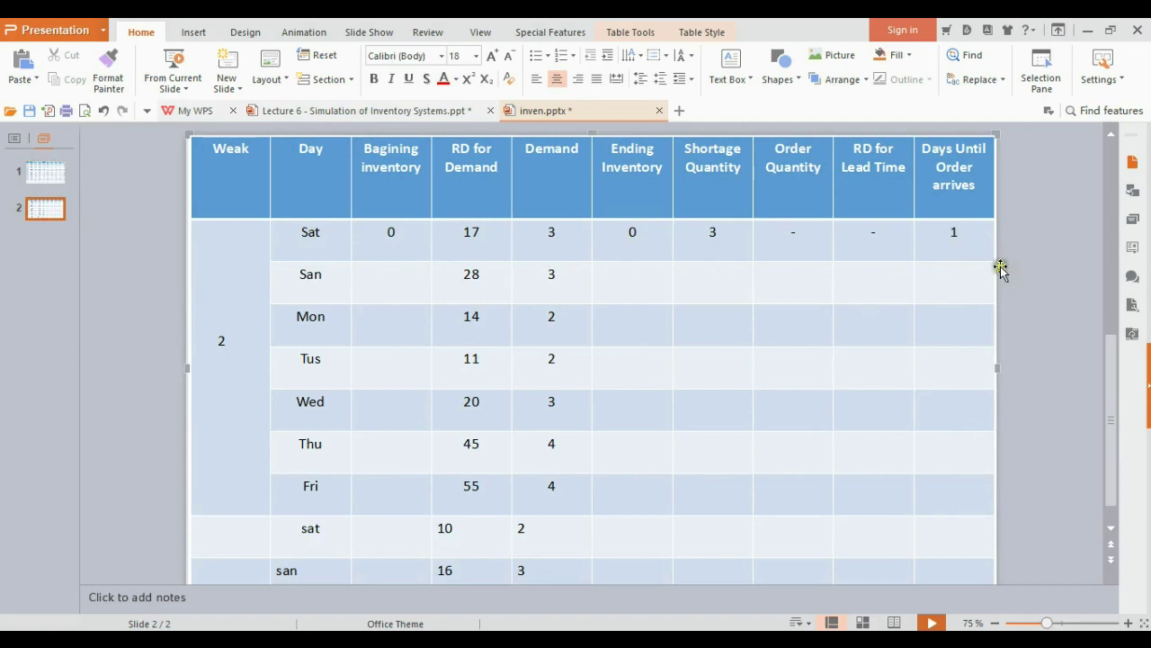
Step: Fill in Sunday's row (San) with beginning inventory 0, ending inventory 0 and a cumulative shortage quantity of 6
{"action": "left_click", "coordinate": [388, 278]}
{"action": "type", "text": "0"}
{"action": "left_click", "coordinate": [618, 278]}
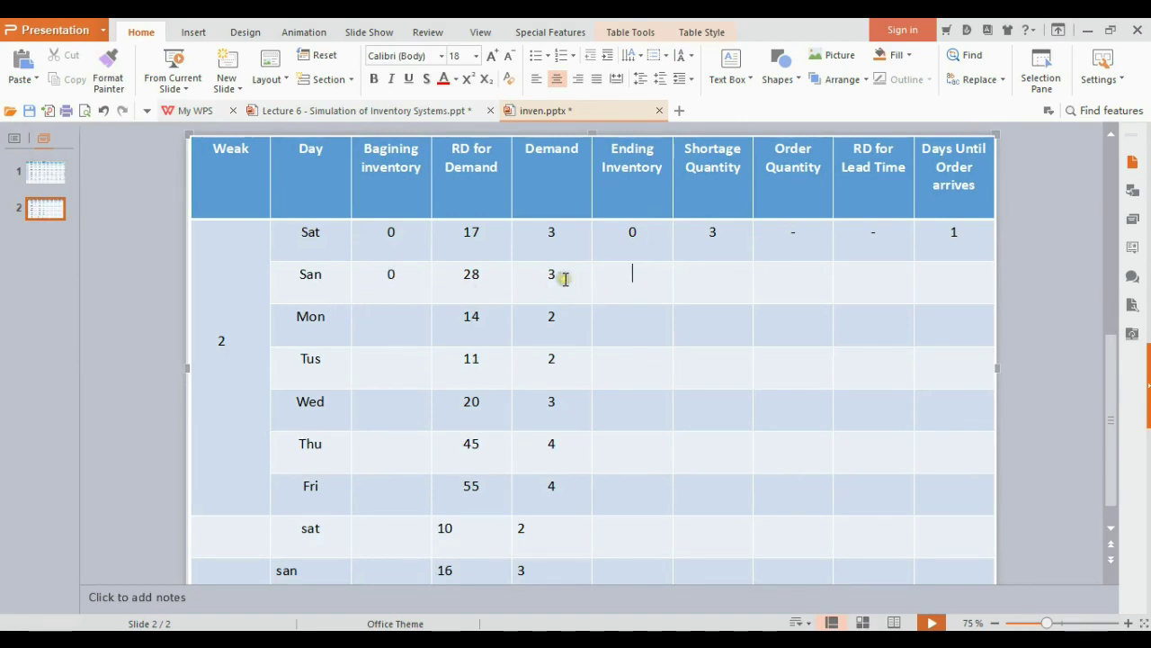
{"action": "type", "text": "0"}
{"action": "left_click", "coordinate": [711, 277]}
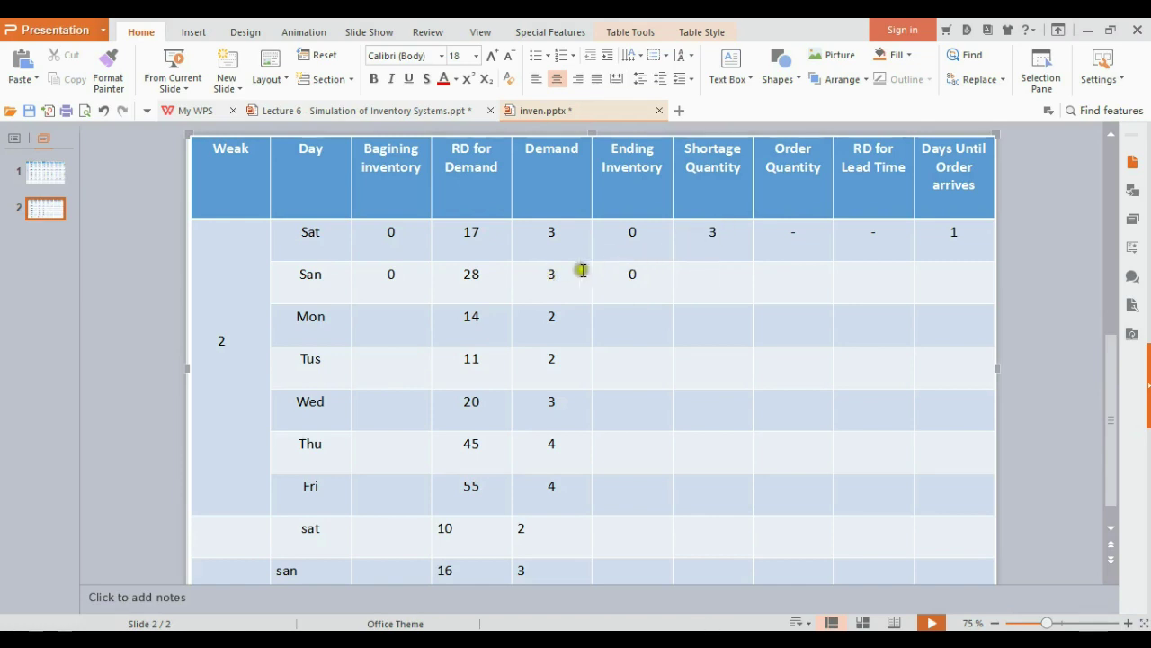
{"action": "left_click", "coordinate": [714, 233]}
{"action": "left_click", "coordinate": [701, 286]}
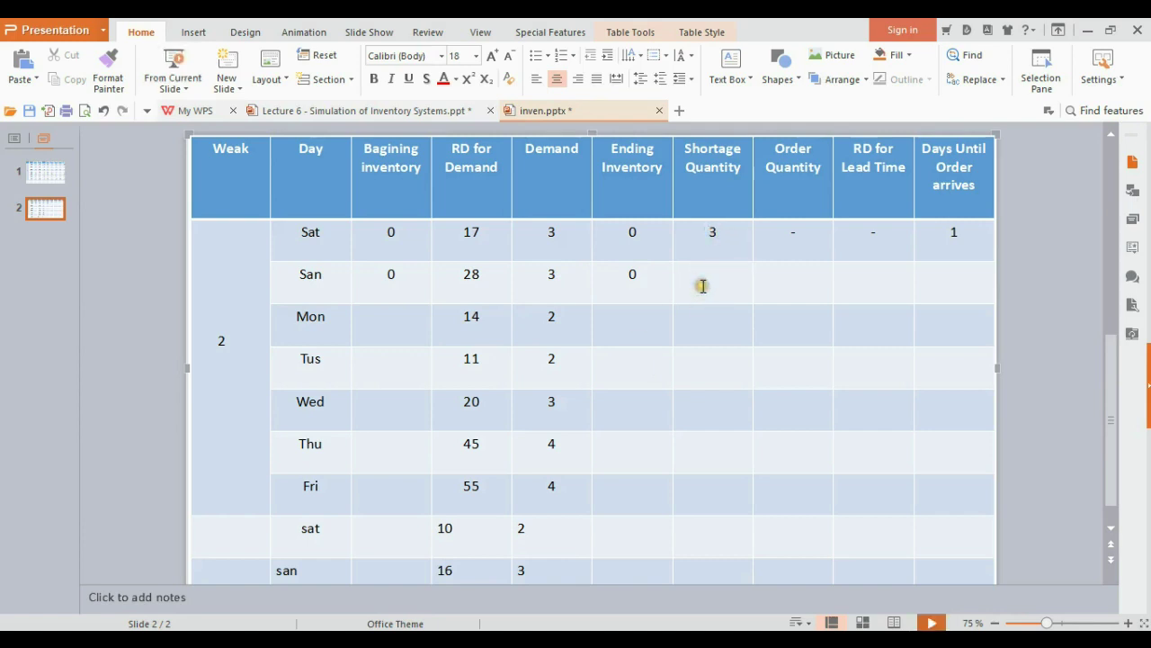
{"action": "type", "text": "6"}
Step: Enter dashes for Sunday's order quantity and RD for lead time, and 0 as its days until order arrives
{"action": "left_click", "coordinate": [792, 286]}
{"action": "type", "text": "-"}
{"action": "left_click", "coordinate": [872, 287]}
{"action": "type", "text": "-"}
{"action": "left_click", "coordinate": [936, 279]}
{"action": "type", "text": "0"}
Step: Look up Friday's order quantity in the week 1 table on slide 1 and set Monday's beginning inventory to 12 on slide 2
{"action": "left_click", "coordinate": [386, 326]}
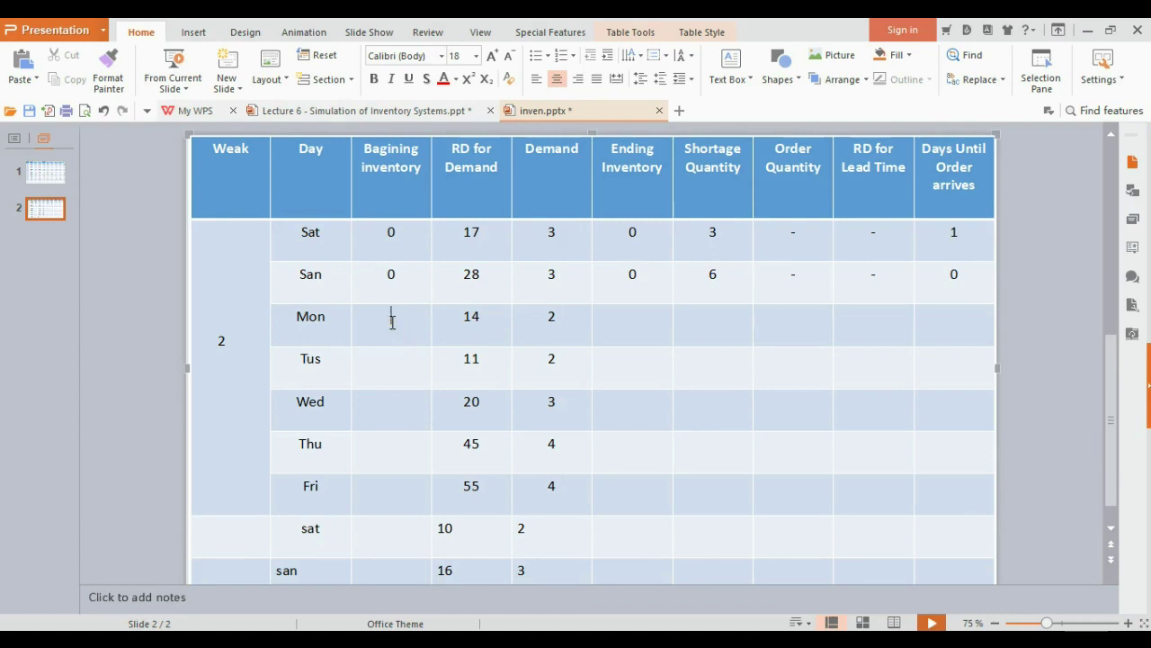
{"action": "left_click", "coordinate": [1031, 356]}
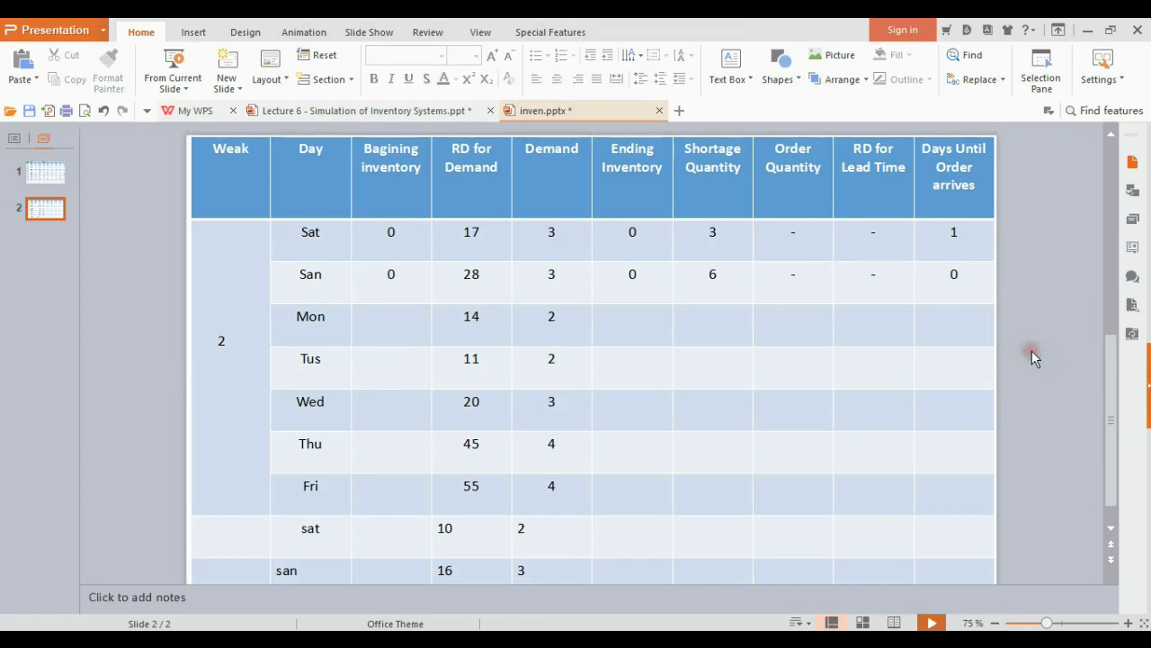
{"action": "scroll", "coordinate": [1031, 357], "scroll_direction": "up", "scroll_amount": 3}
{"action": "left_click_drag", "start_coordinate": [815, 512], "coordinate": [790, 509]}
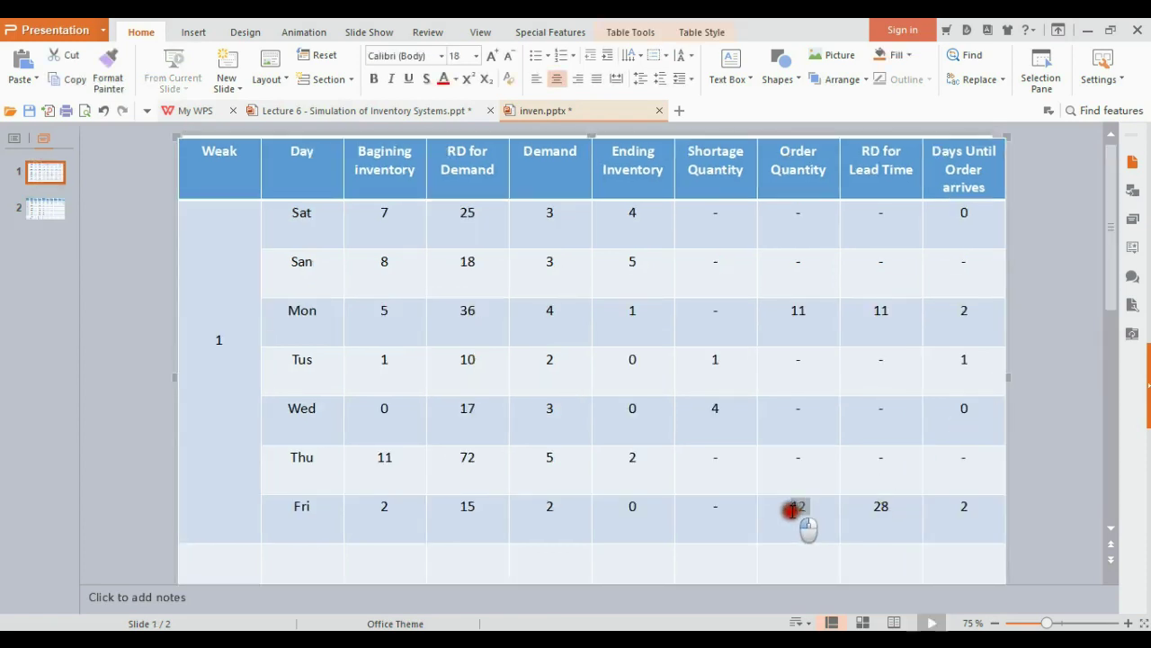
{"action": "scroll", "coordinate": [1043, 418], "scroll_direction": "down", "scroll_amount": 5}
{"action": "left_click", "coordinate": [396, 316]}
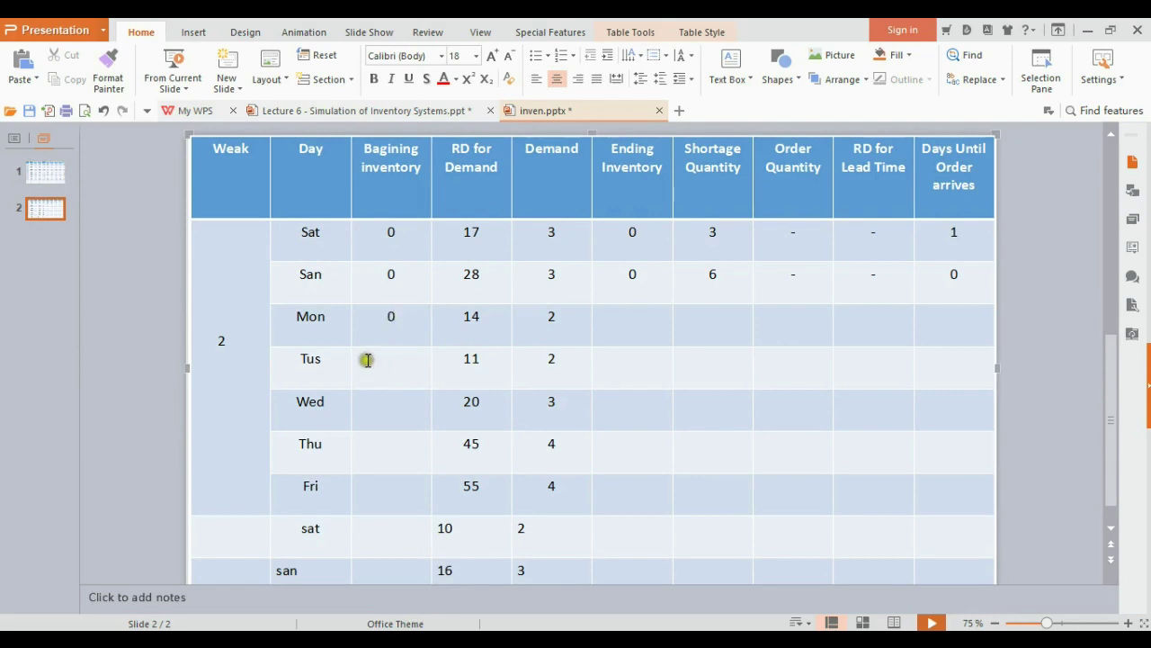
{"action": "double_click", "coordinate": [392, 317]}
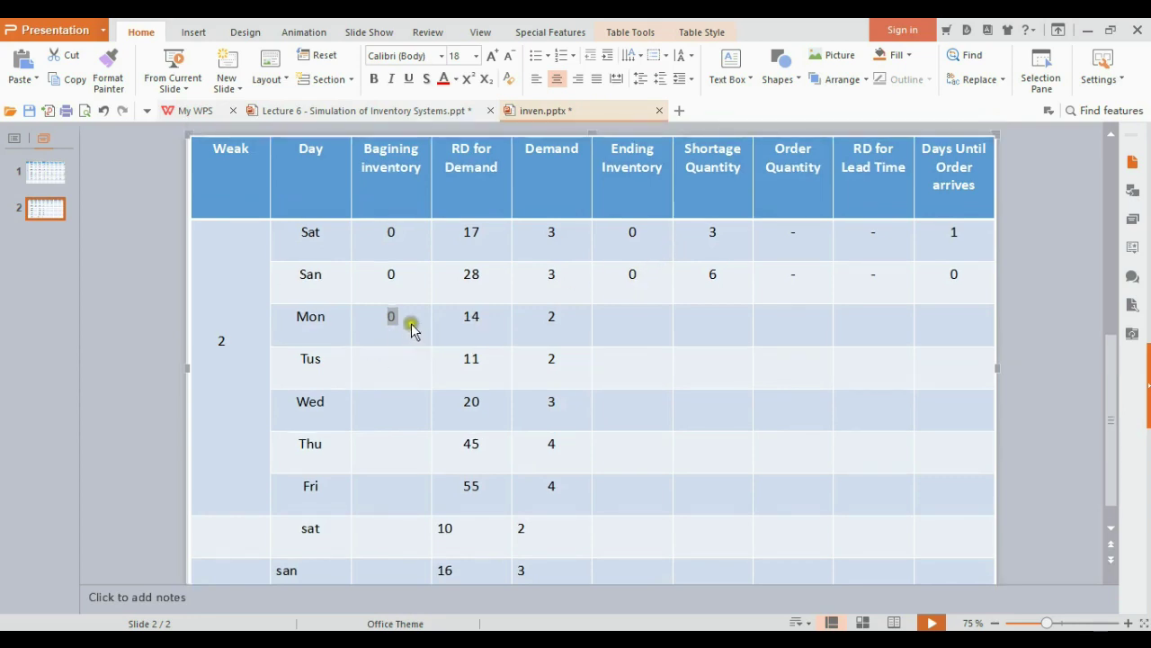
{"action": "scroll", "coordinate": [407, 322], "scroll_direction": "down", "scroll_amount": 1}
{"action": "double_click", "coordinate": [385, 303]}
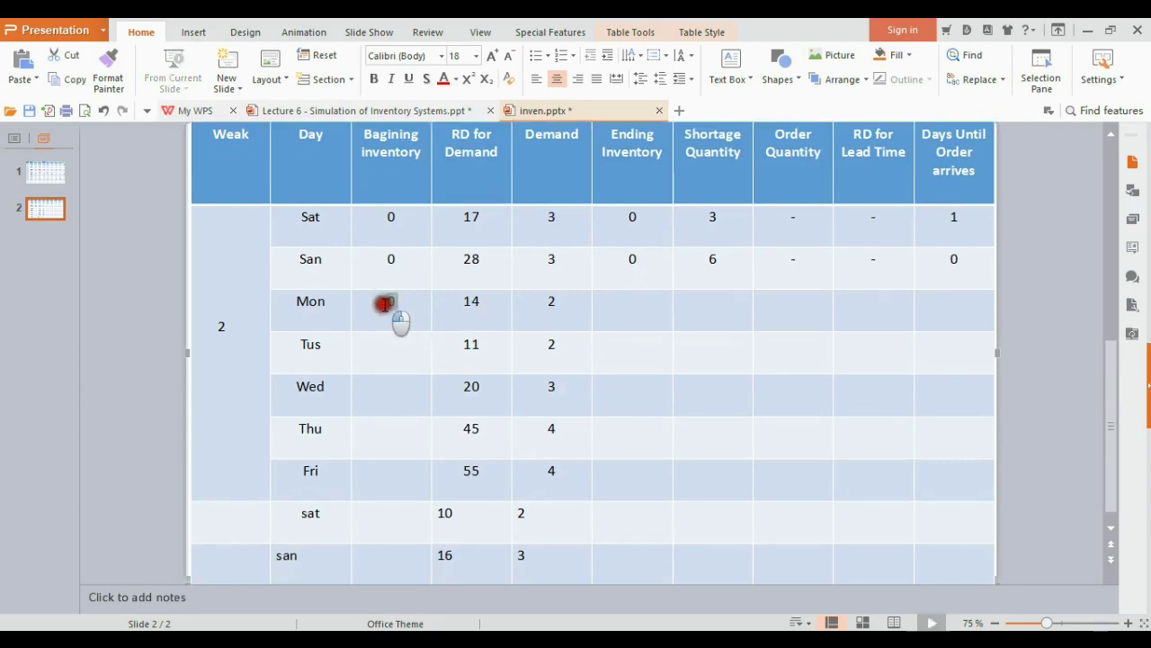
{"action": "type", "text": "12"}
Step: Subtract Monday's demand and Sunday's shortage from the beginning inventory, entering 4 as Monday's ending inventory and 0 as its shortage quantity
{"action": "left_click", "coordinate": [629, 308]}
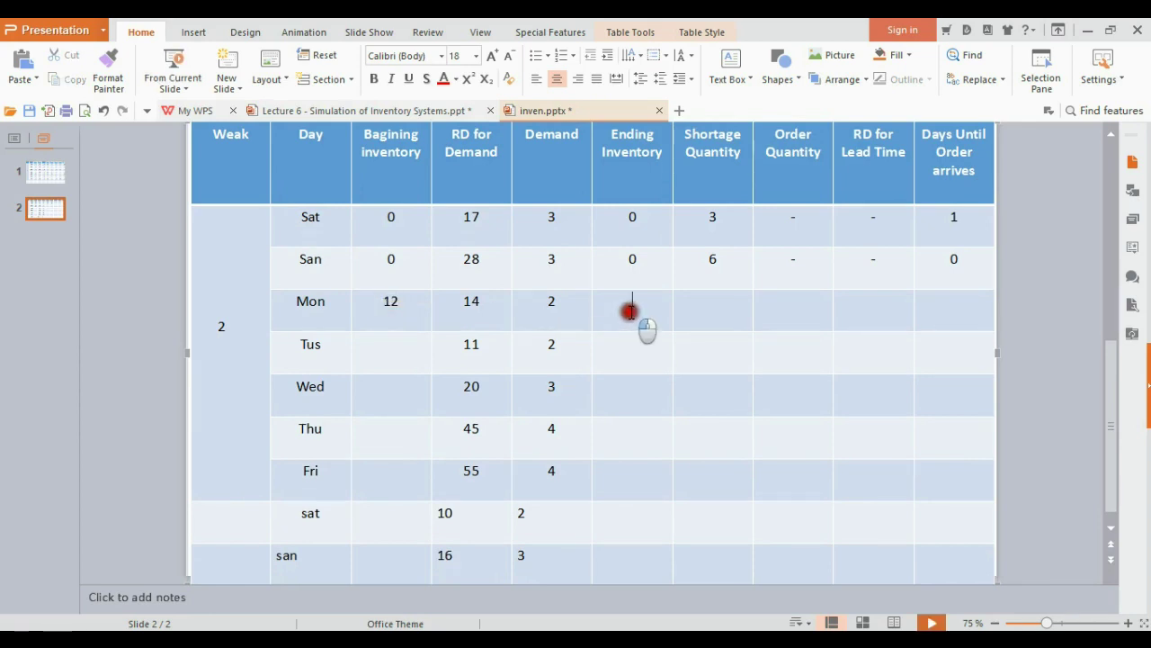
{"action": "double_click", "coordinate": [389, 302]}
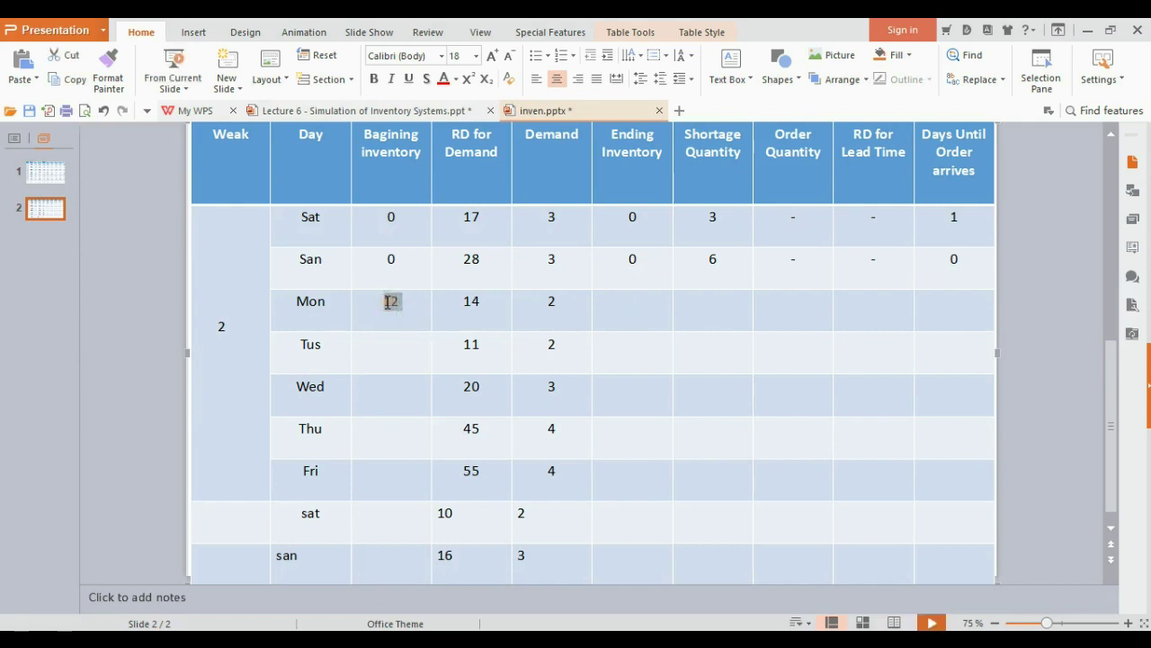
{"action": "left_click", "coordinate": [607, 330]}
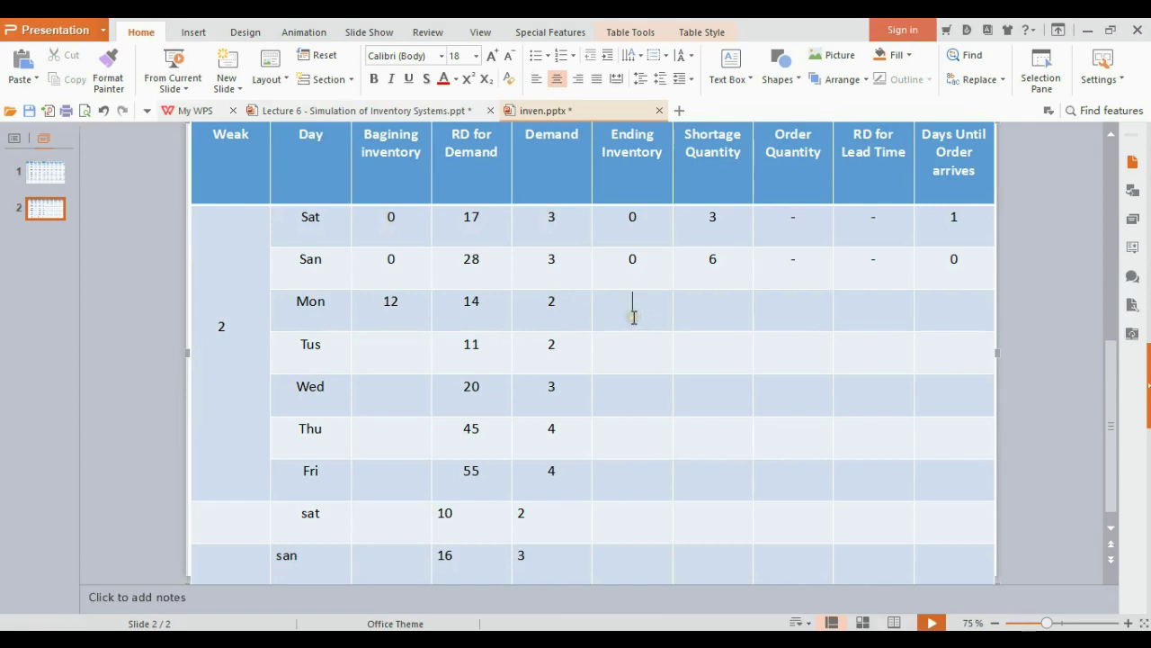
{"action": "double_click", "coordinate": [714, 260]}
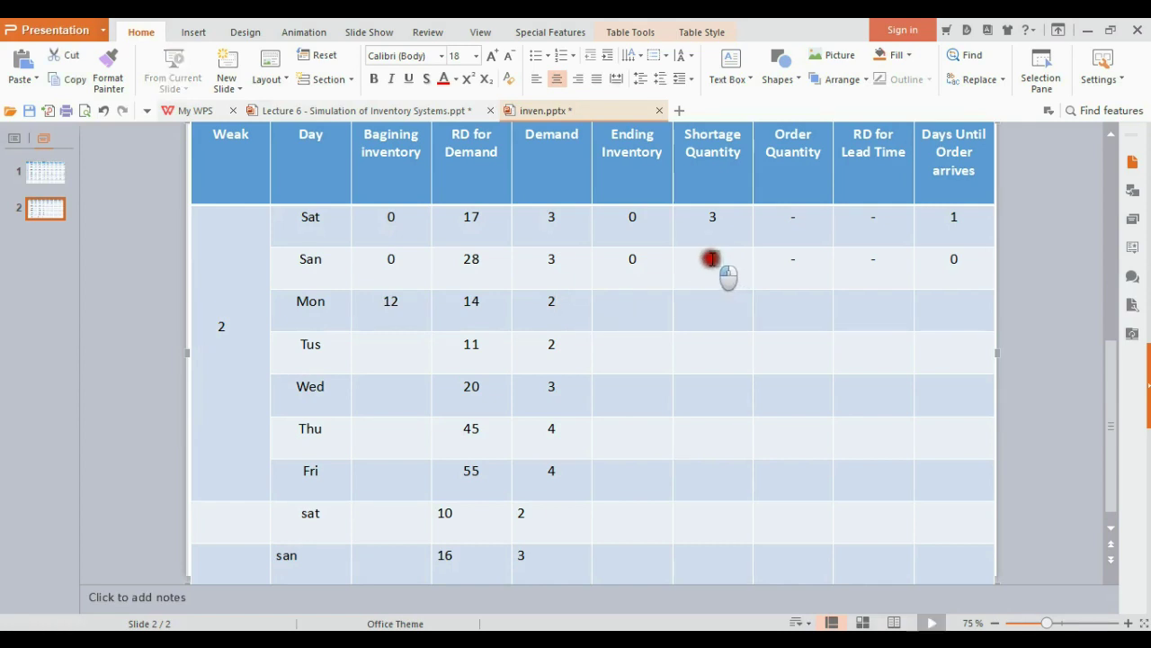
{"action": "left_click", "coordinate": [721, 260]}
{"action": "left_click", "coordinate": [722, 263]}
{"action": "double_click", "coordinate": [549, 303]}
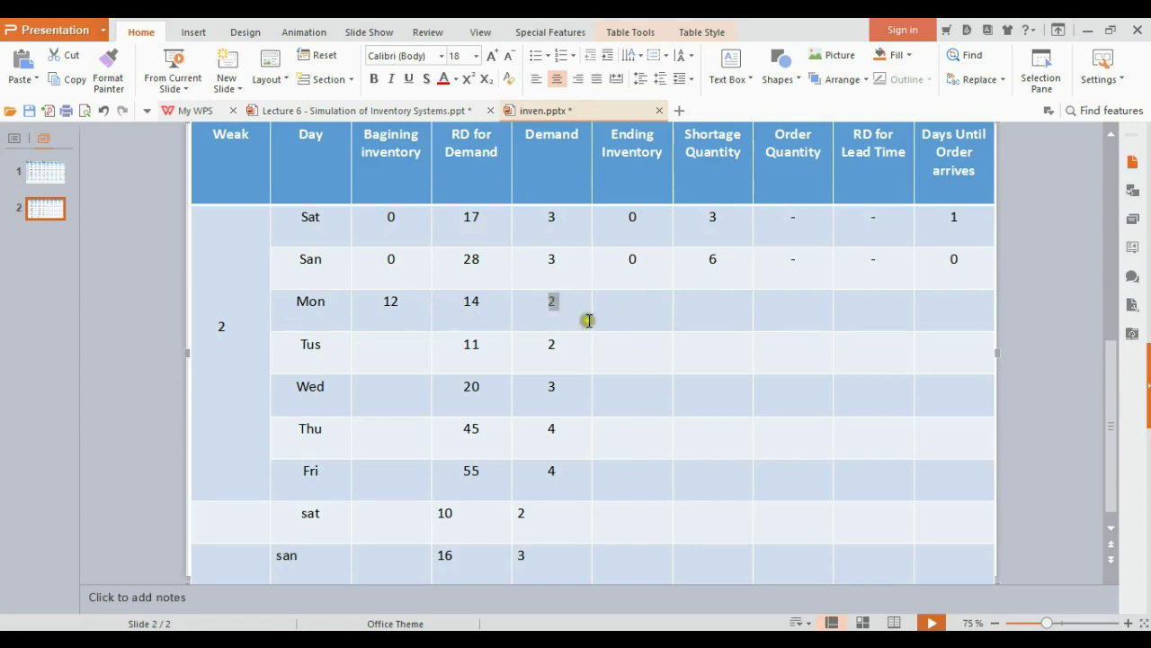
{"action": "left_click", "coordinate": [396, 304]}
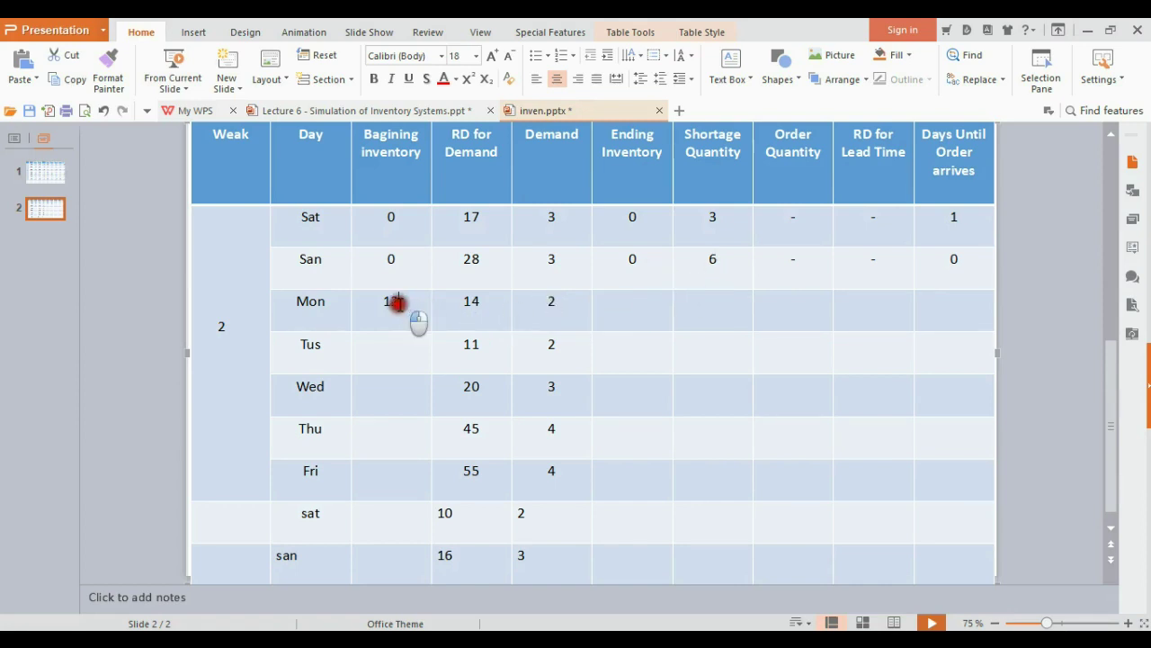
{"action": "left_click", "coordinate": [633, 303]}
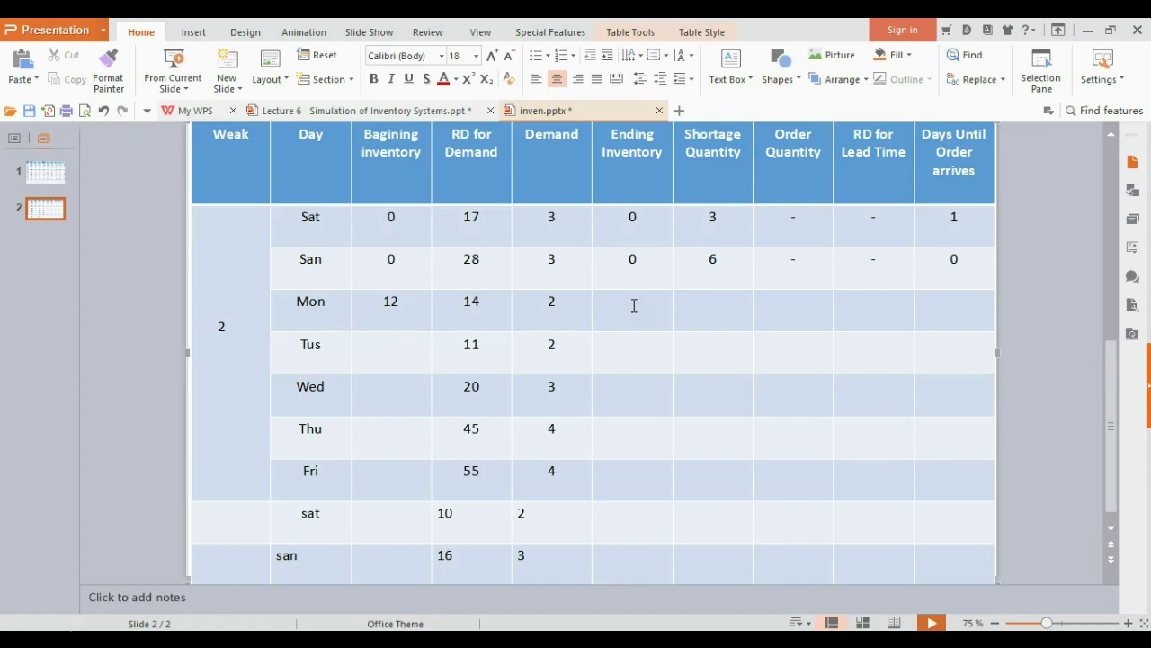
{"action": "left_click", "coordinate": [713, 310]}
{"action": "type", "text": "0"}
Step: Check the Monday ordering rule in the Photos exam image and enter a dash for Monday's order quantity in the presentation
{"action": "left_click", "coordinate": [800, 320]}
{"action": "mouse_move", "coordinate": [558, 634]}
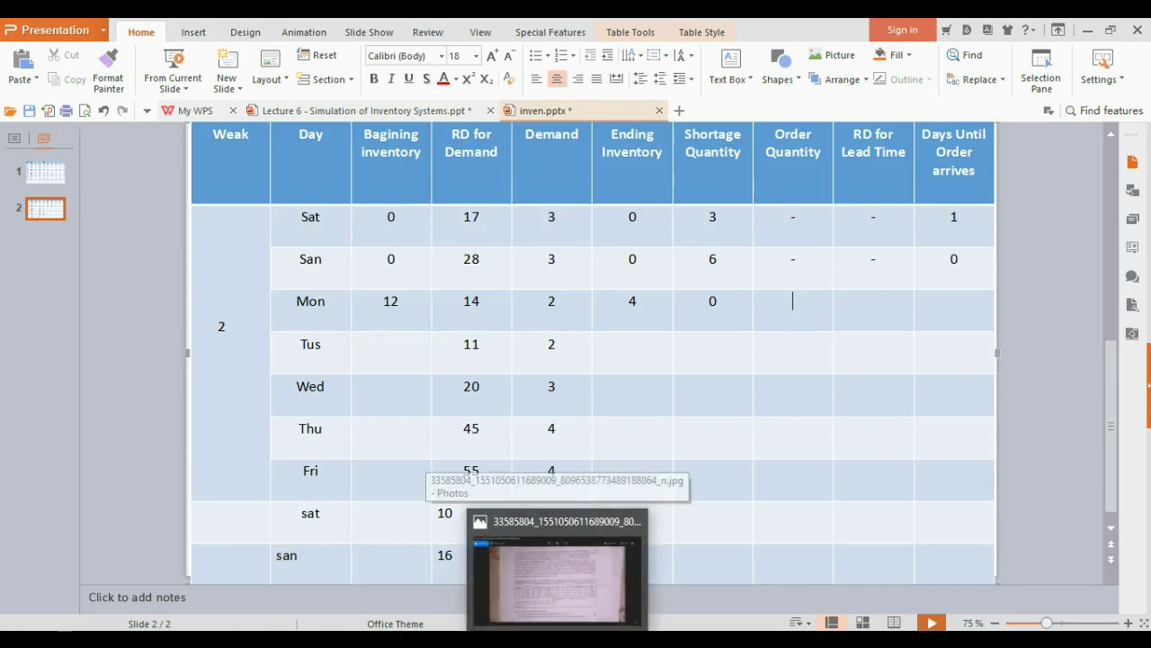
{"action": "left_click", "coordinate": [543, 597]}
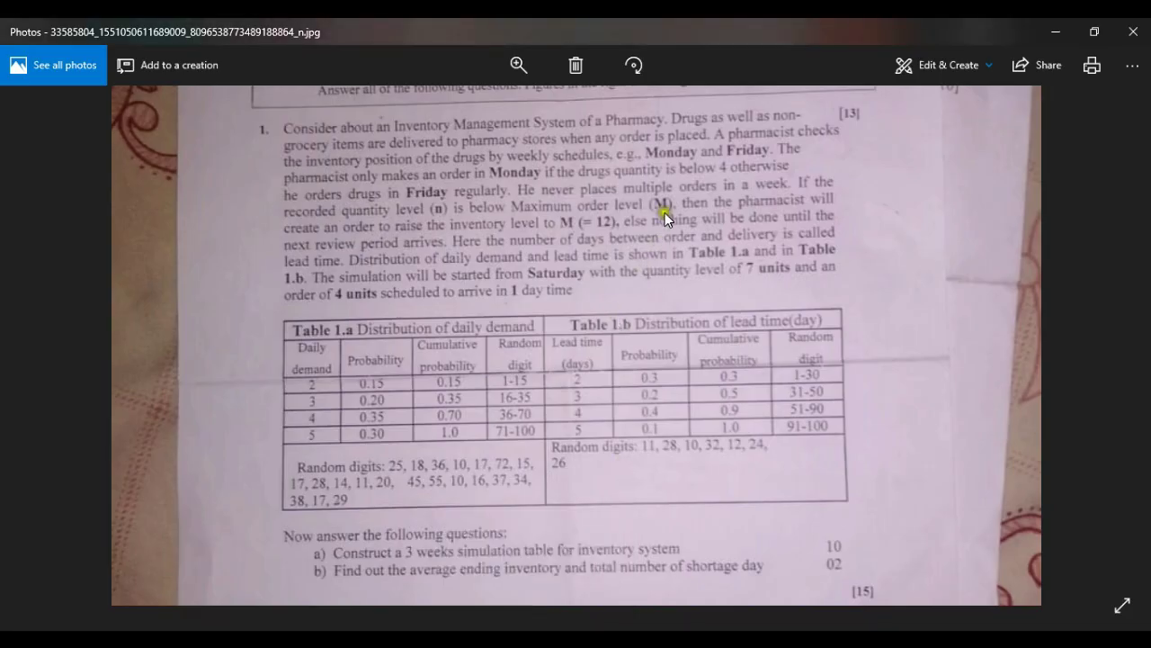
{"action": "scroll", "coordinate": [670, 220], "scroll_direction": "up", "scroll_amount": 2}
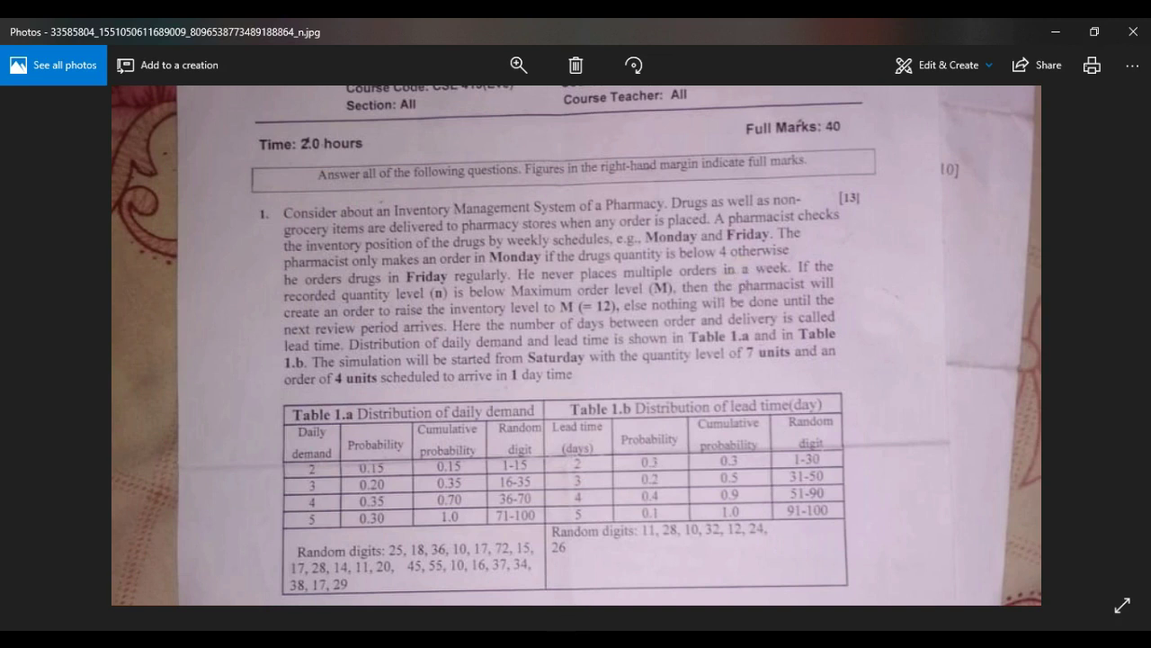
{"action": "mouse_move", "coordinate": [515, 638]}
{"action": "left_click", "coordinate": [576, 567]}
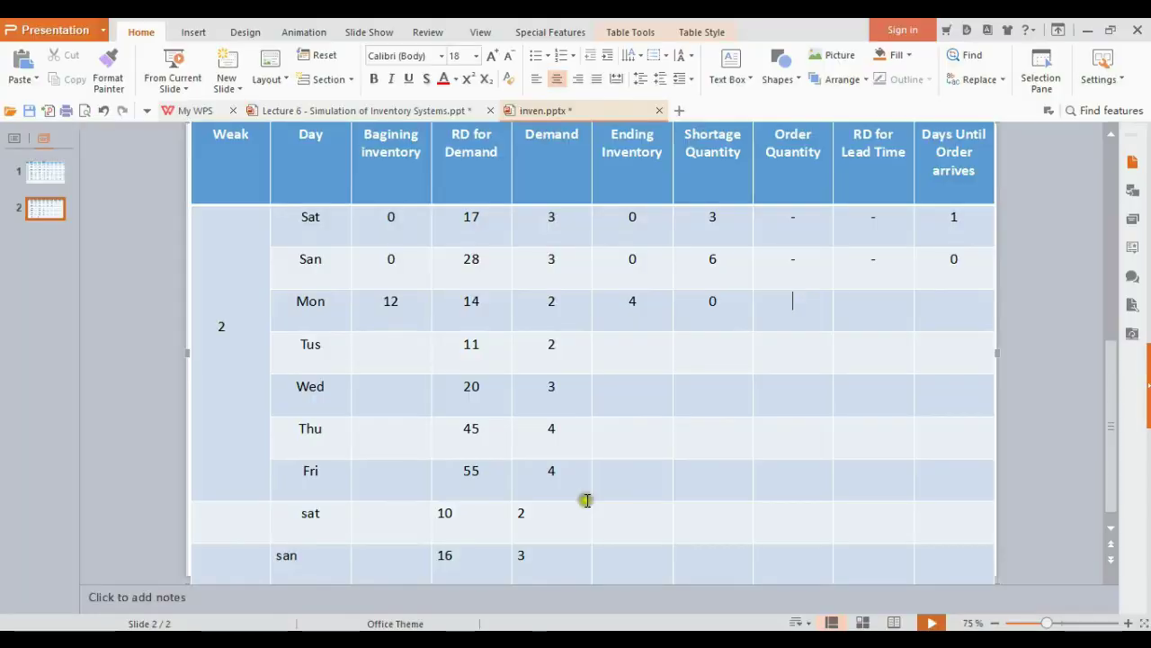
{"action": "left_click", "coordinate": [635, 302]}
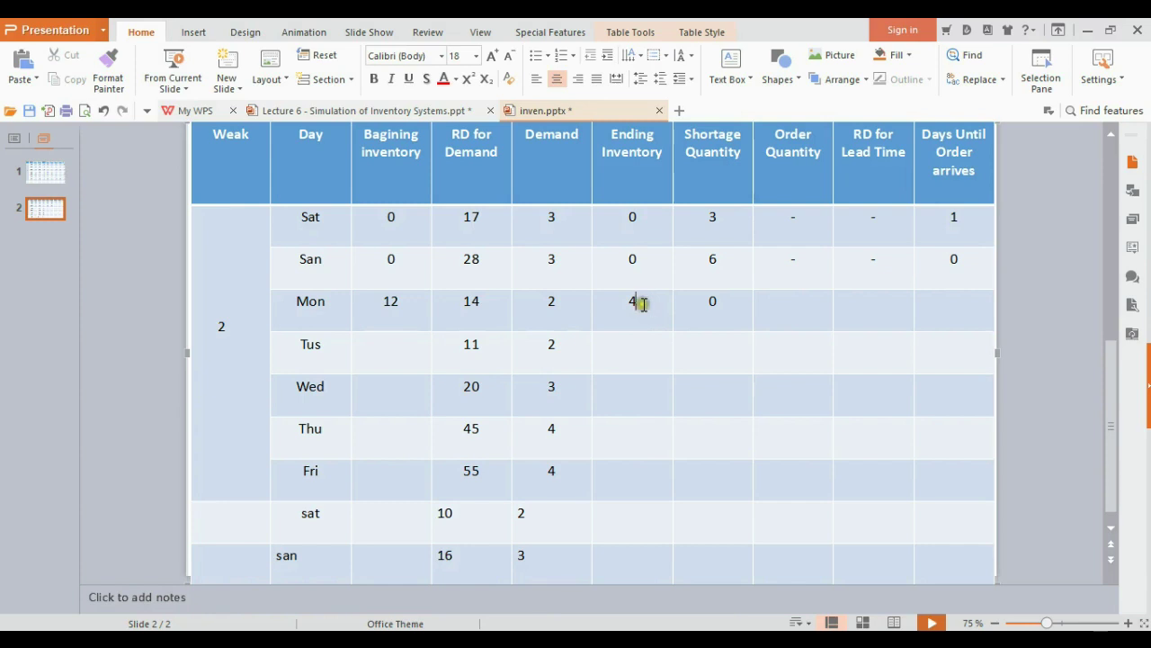
{"action": "left_click", "coordinate": [781, 312]}
{"action": "left_click", "coordinate": [782, 312]}
{"action": "type", "text": "-"}
Step: Enter dashes for Monday's RD for lead time and days until order arrives
{"action": "left_click", "coordinate": [845, 305]}
{"action": "type", "text": "-"}
{"action": "left_click", "coordinate": [951, 315]}
{"action": "type", "text": "-"}
Step: Fill in Tuesday's row (Tus) with beginning inventory 4, ending inventory 2 and a dash for the shortage quantity
{"action": "left_click", "coordinate": [406, 366]}
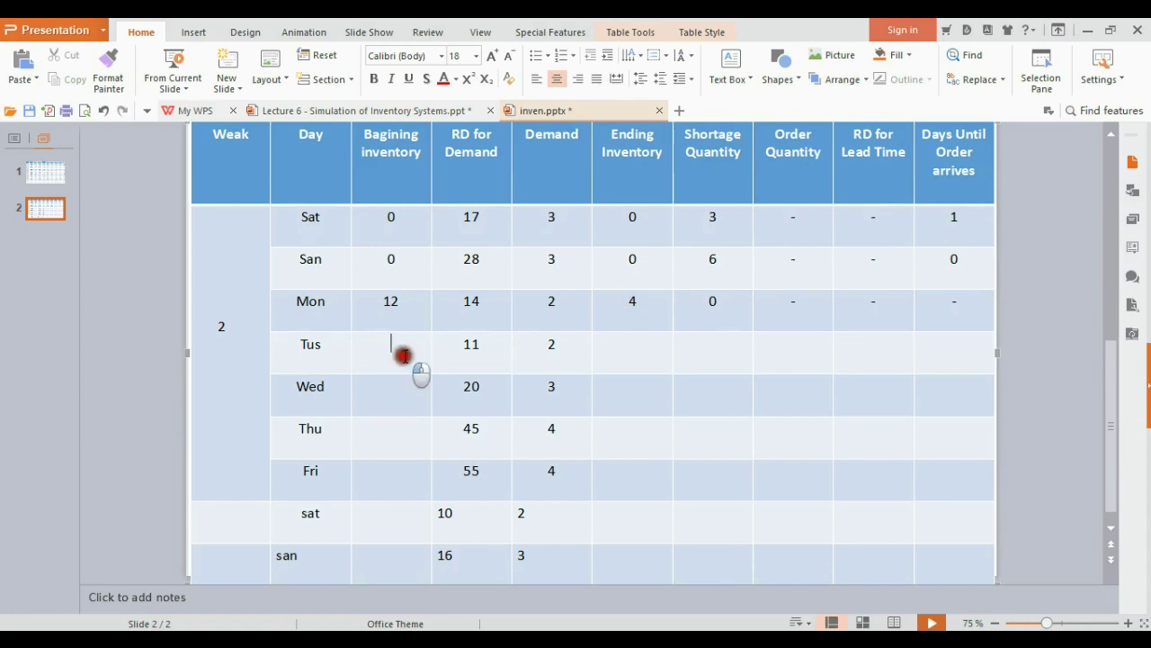
{"action": "type", "text": "4"}
{"action": "left_click", "coordinate": [570, 345]}
{"action": "left_click", "coordinate": [620, 357]}
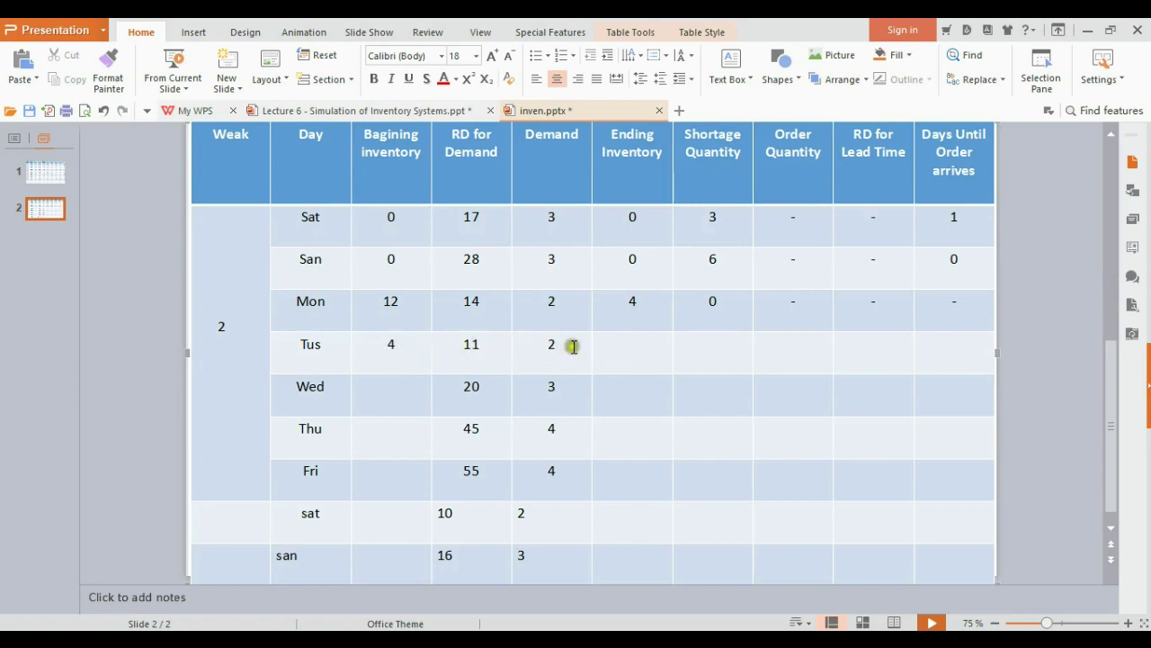
{"action": "left_click", "coordinate": [725, 352]}
{"action": "left_click", "coordinate": [645, 341]}
{"action": "type", "text": "-"}
Step: Enter dashes for Tuesday's order quantity, RD for lead time and days until order arrives
{"action": "left_click", "coordinate": [772, 352]}
{"action": "type", "text": "-"}
{"action": "left_click", "coordinate": [857, 352]}
{"action": "type", "text": "-"}
{"action": "left_click", "coordinate": [956, 352]}
{"action": "type", "text": "-"}
Step: Carry Tuesday's ending inventory over as Wednesday's beginning inventory of 2
{"action": "left_click", "coordinate": [401, 385]}
{"action": "left_click", "coordinate": [630, 347]}
{"action": "left_click", "coordinate": [379, 402]}
{"action": "type", "text": "2"}
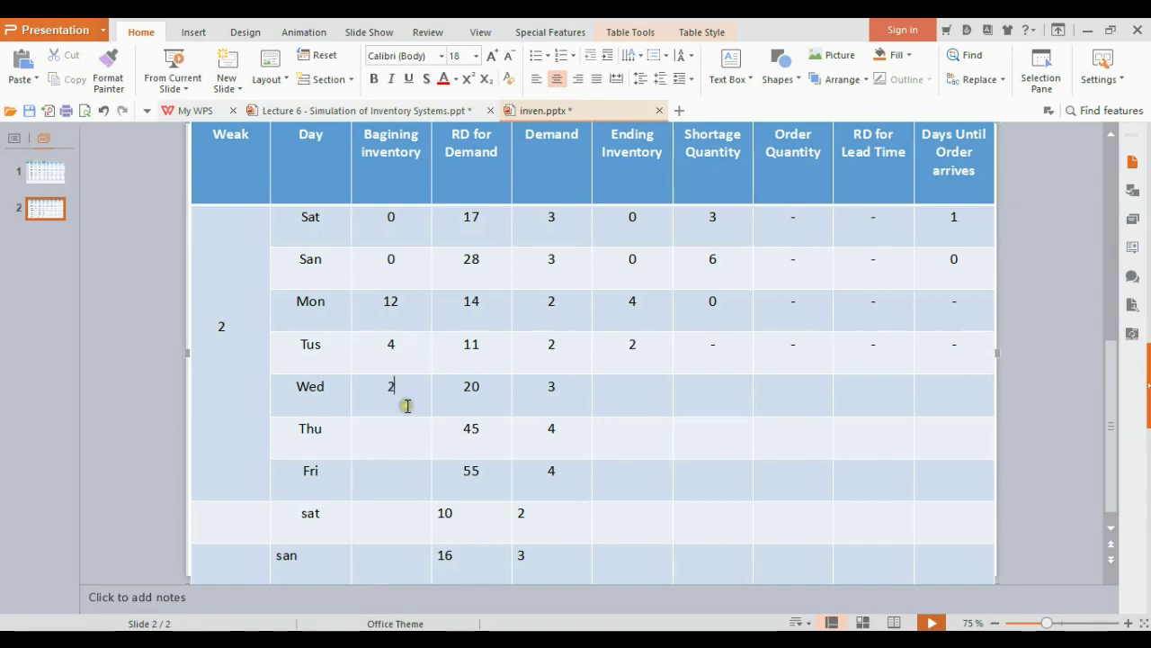
Step: Subtract Wednesday's demand from its beginning inventory, entering 0 as the ending inventory and 1 as the shortage quantity
{"action": "left_click", "coordinate": [612, 388]}
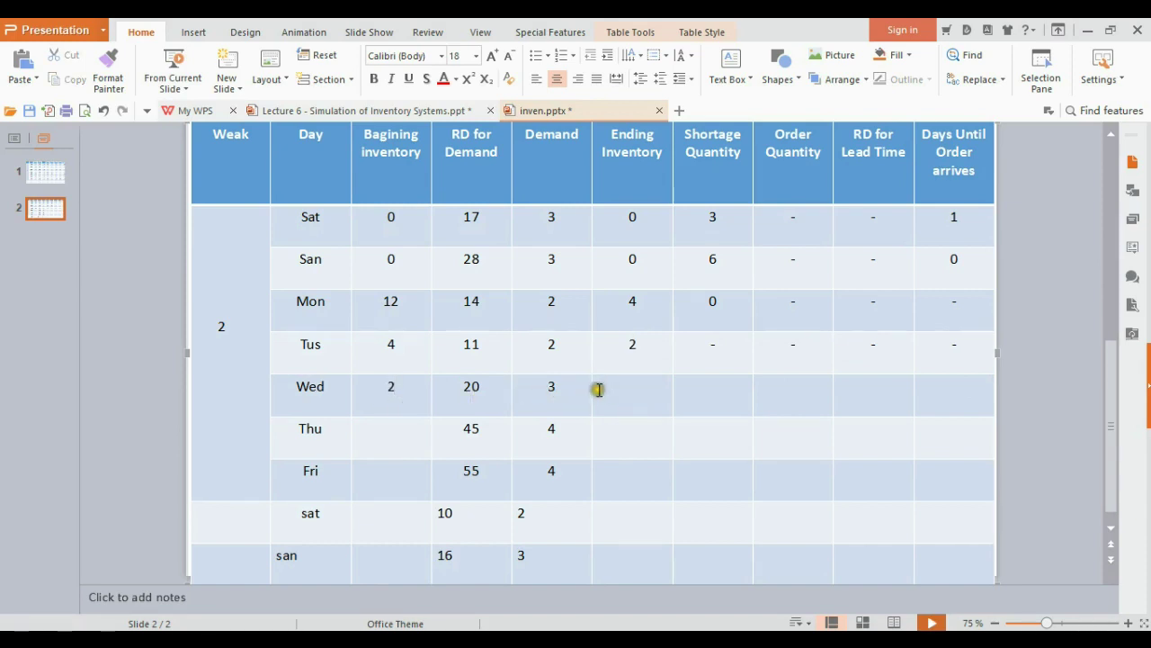
{"action": "left_click", "coordinate": [391, 386]}
{"action": "double_click", "coordinate": [391, 386]}
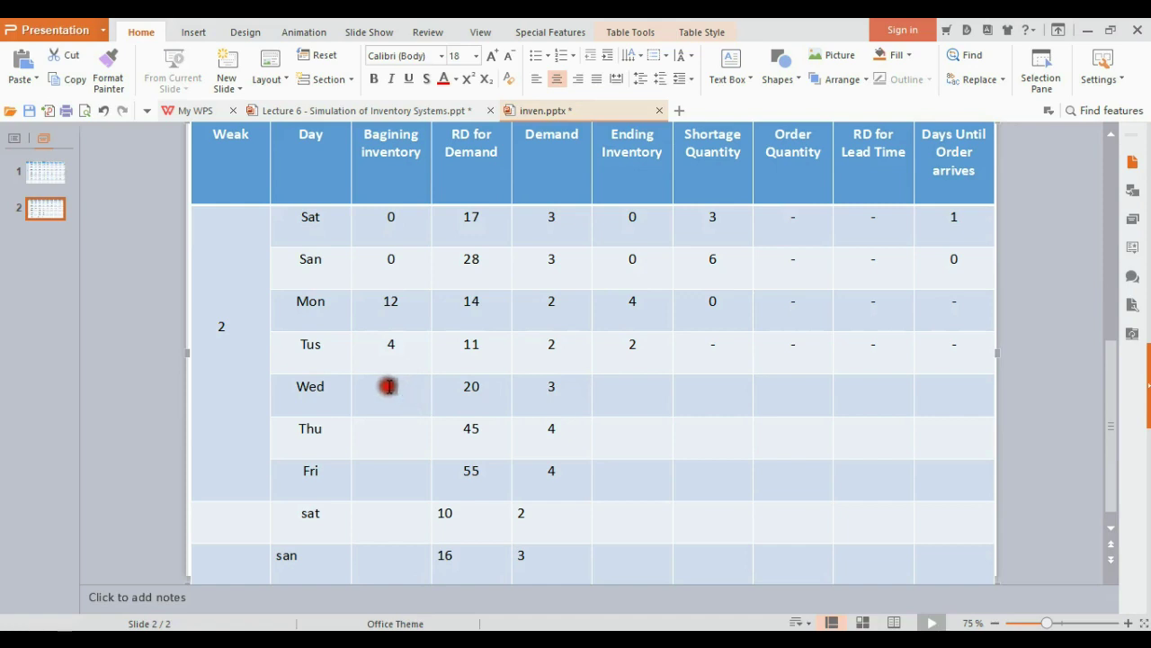
{"action": "left_click", "coordinate": [569, 393]}
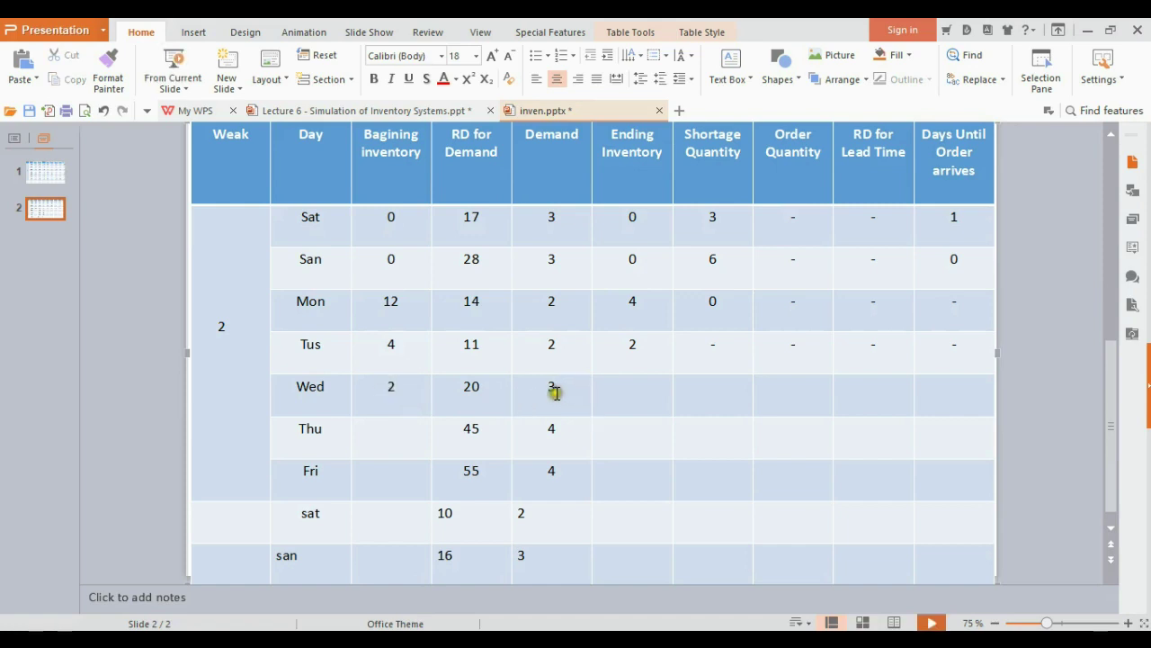
{"action": "left_click", "coordinate": [633, 393]}
{"action": "type", "text": "0"}
{"action": "left_click", "coordinate": [712, 387]}
{"action": "type", "text": "1"}
Step: Enter dashes for Wednesday's order quantity, RD for lead time and days until order arrives
{"action": "left_click", "coordinate": [782, 394]}
{"action": "type", "text": "-"}
{"action": "left_click", "coordinate": [862, 397]}
{"action": "type", "text": "-"}
{"action": "left_click", "coordinate": [945, 394]}
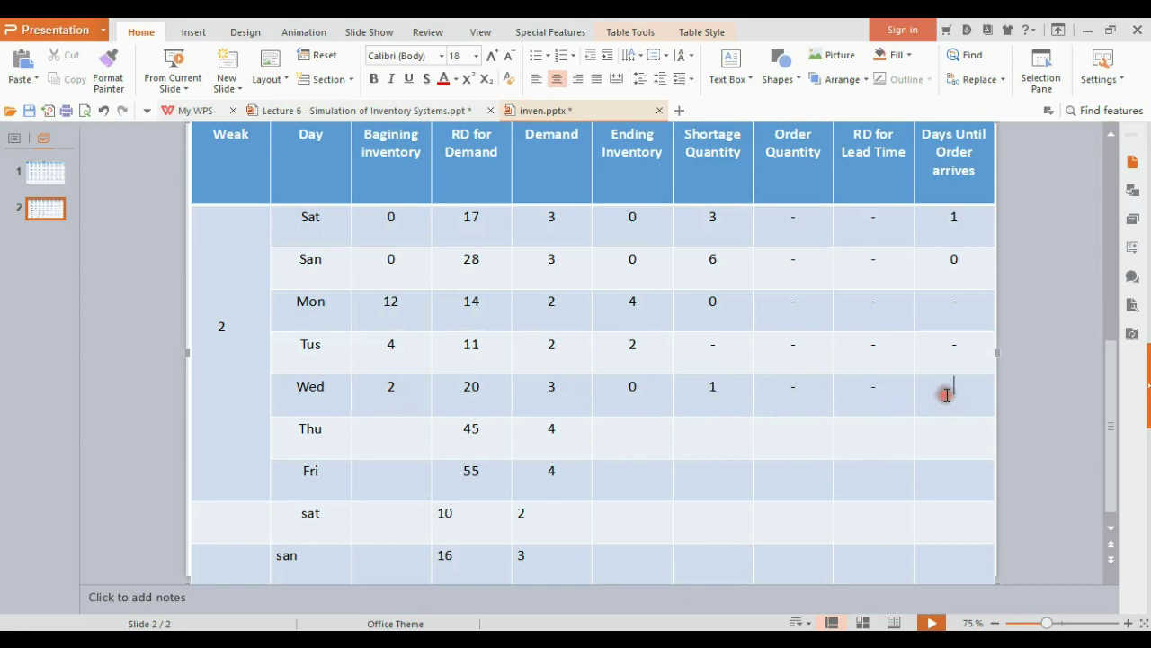
{"action": "type", "text": "-"}
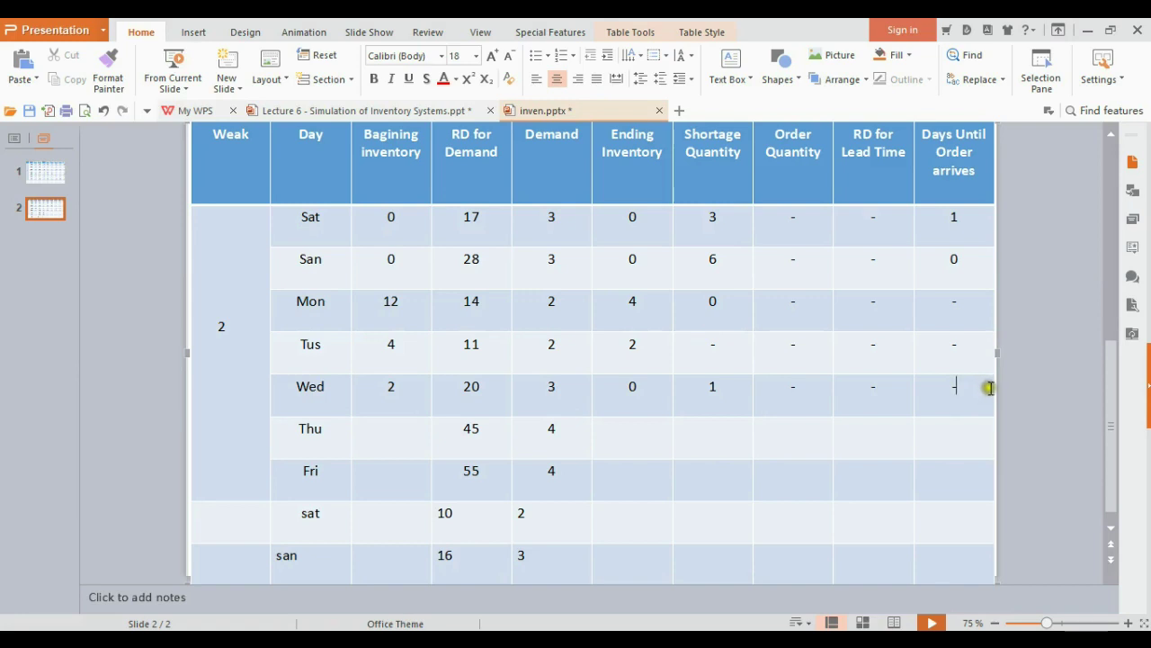
Step: Fill in Thursday's row with beginning inventory 0, ending inventory 0 and shortage quantity 5
{"action": "left_click", "coordinate": [394, 430]}
{"action": "type", "text": "0"}
{"action": "left_click", "coordinate": [630, 429]}
{"action": "type", "text": "0"}
{"action": "left_click", "coordinate": [695, 439]}
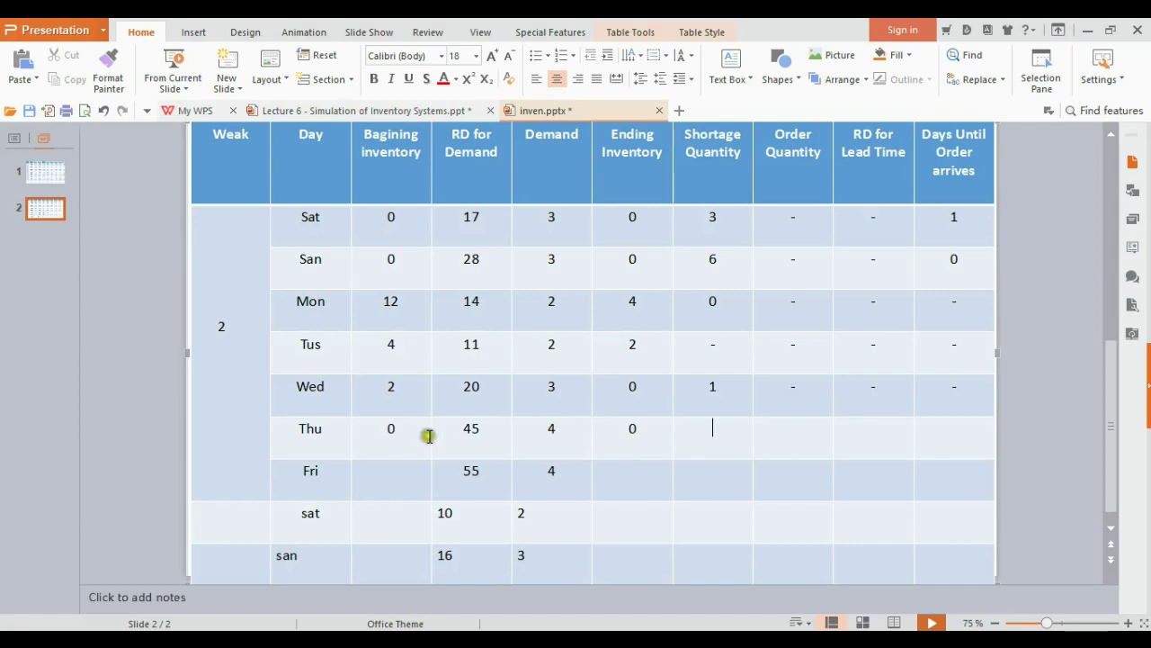
{"action": "left_click", "coordinate": [569, 430]}
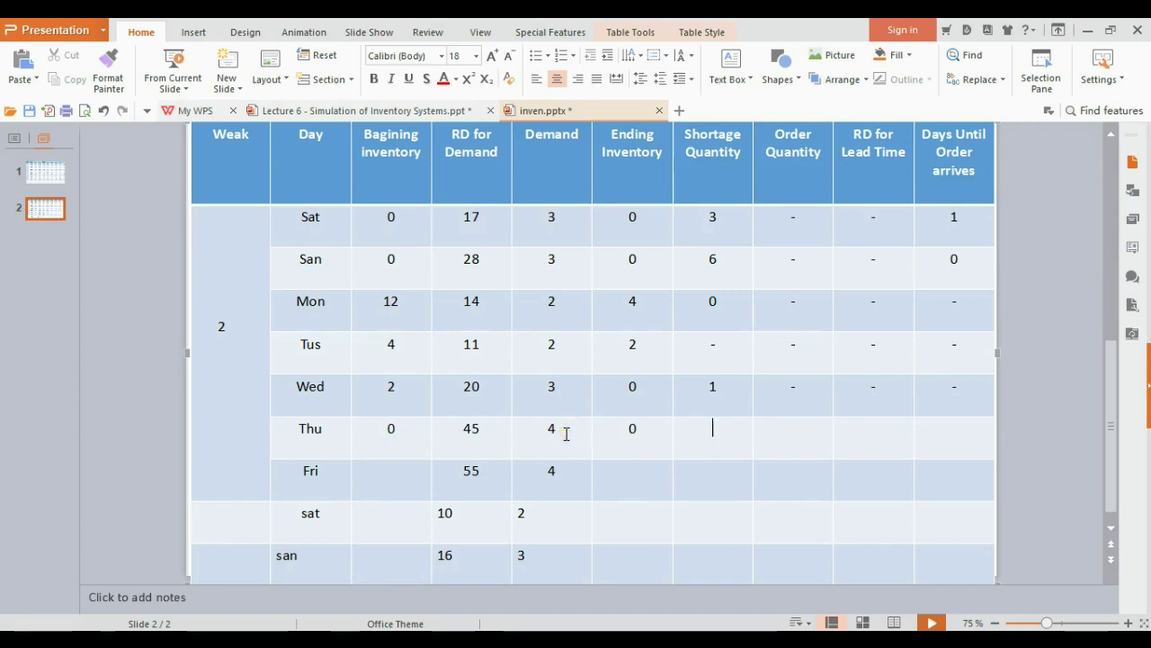
{"action": "left_click", "coordinate": [561, 434]}
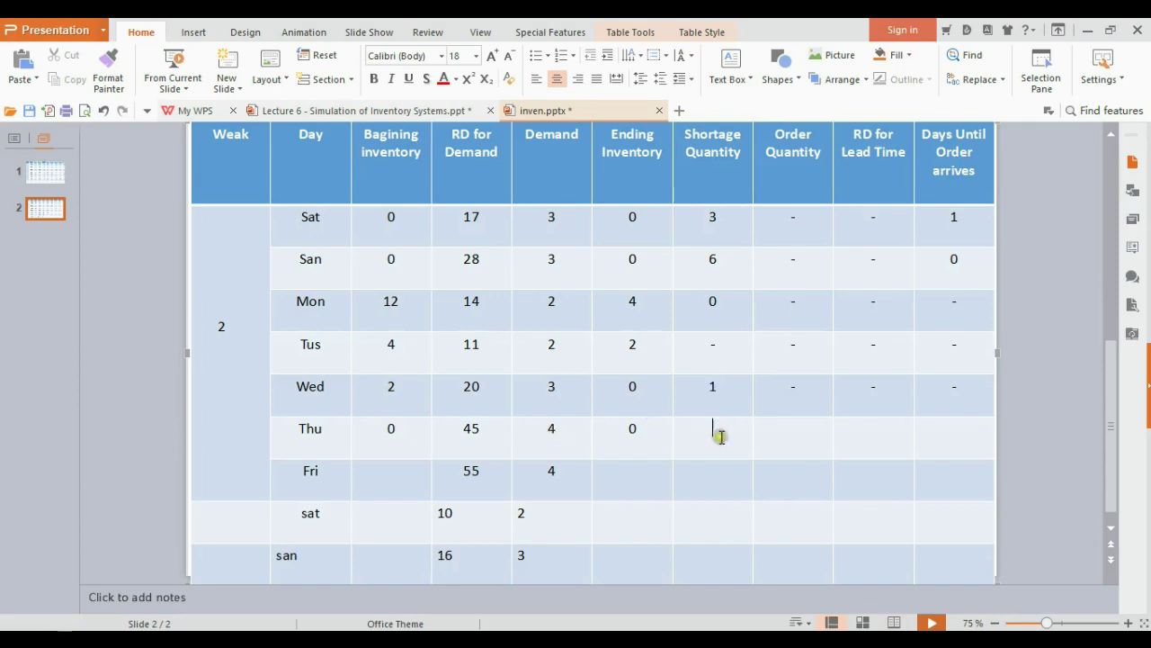
{"action": "type", "text": "5"}
Step: Enter dashes for Thursday's order quantity, RD for lead time and days until order arrives
{"action": "left_click", "coordinate": [780, 432]}
{"action": "type", "text": "-"}
{"action": "left_click", "coordinate": [851, 437]}
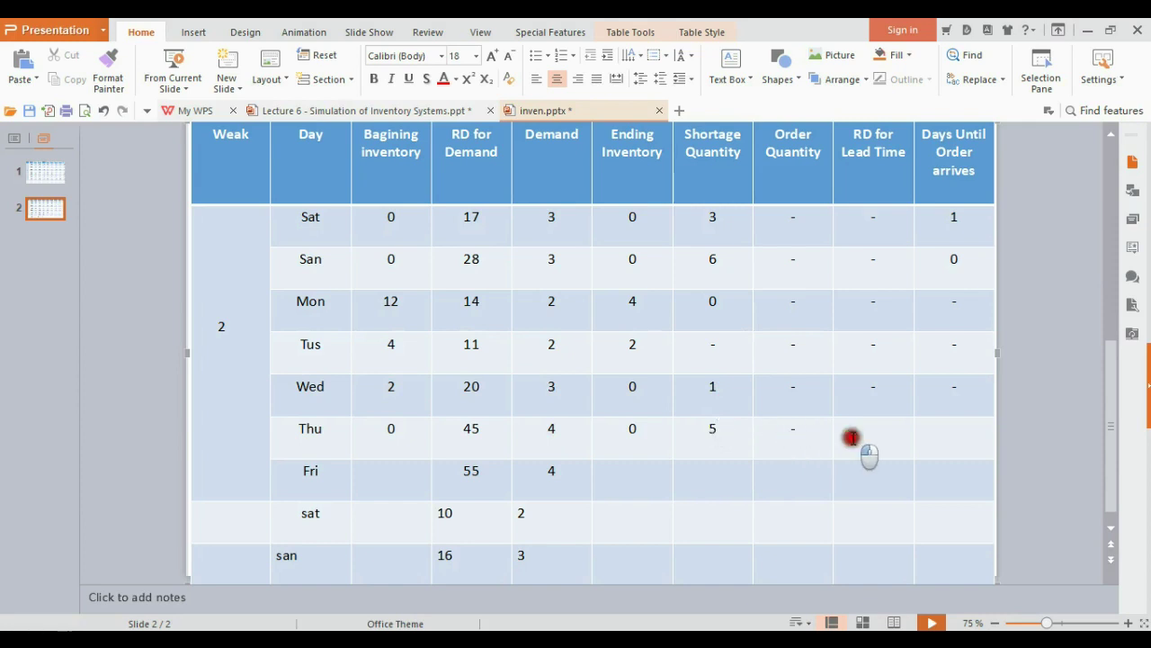
{"action": "type", "text": "-"}
{"action": "left_click", "coordinate": [940, 439]}
{"action": "type", "text": "-"}
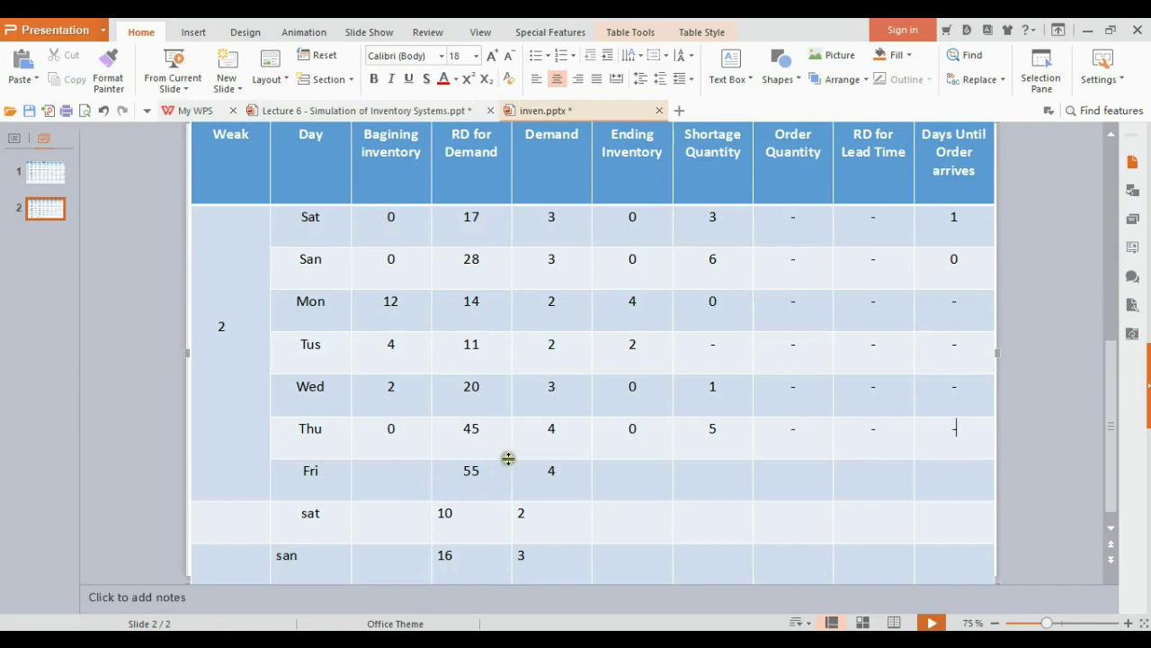
Step: Fill in Friday's row with beginning inventory 0, ending inventory 0 and an accumulated shortage quantity of 9
{"action": "left_click", "coordinate": [391, 479]}
{"action": "type", "text": "0"}
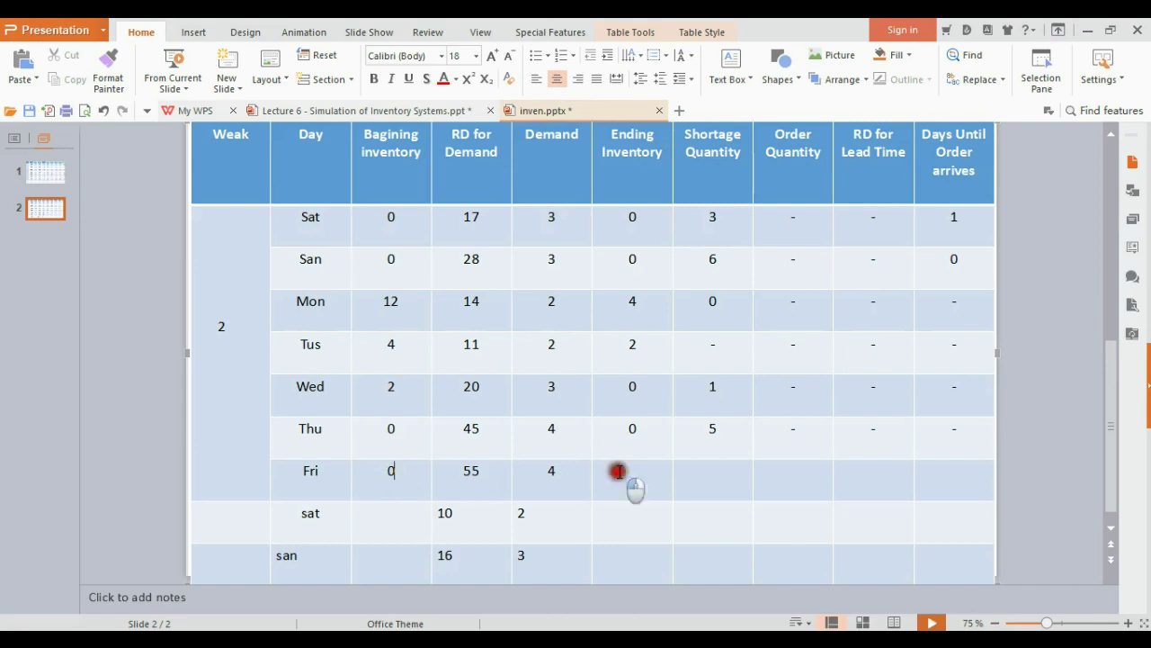
{"action": "left_click", "coordinate": [691, 473]}
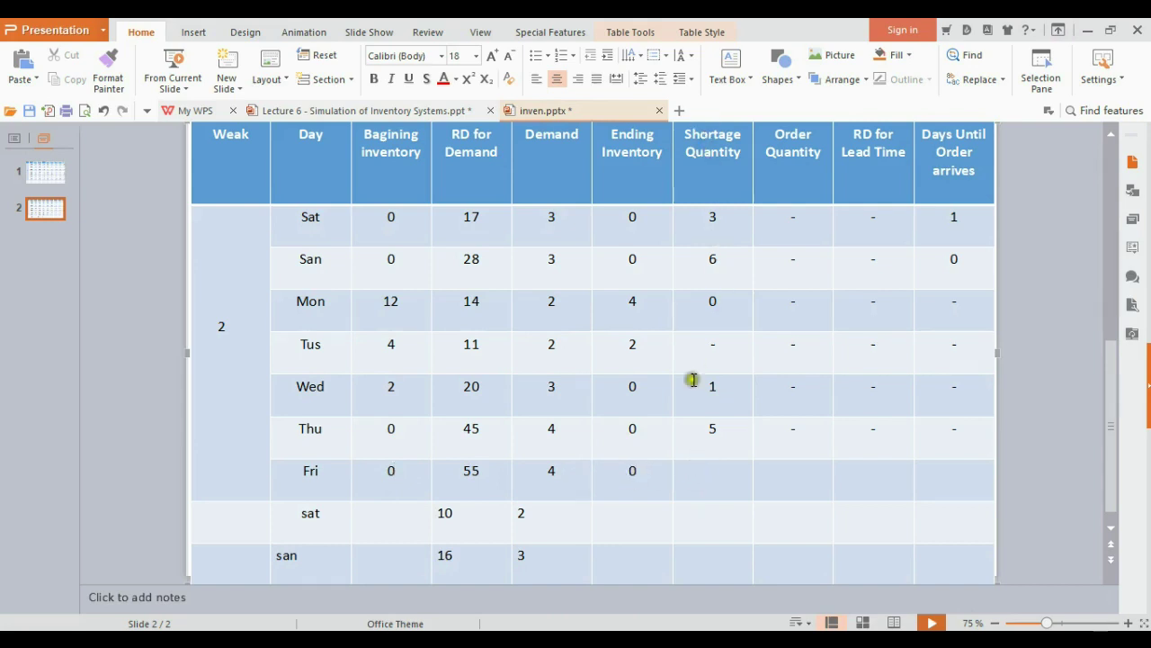
{"action": "double_click", "coordinate": [548, 474]}
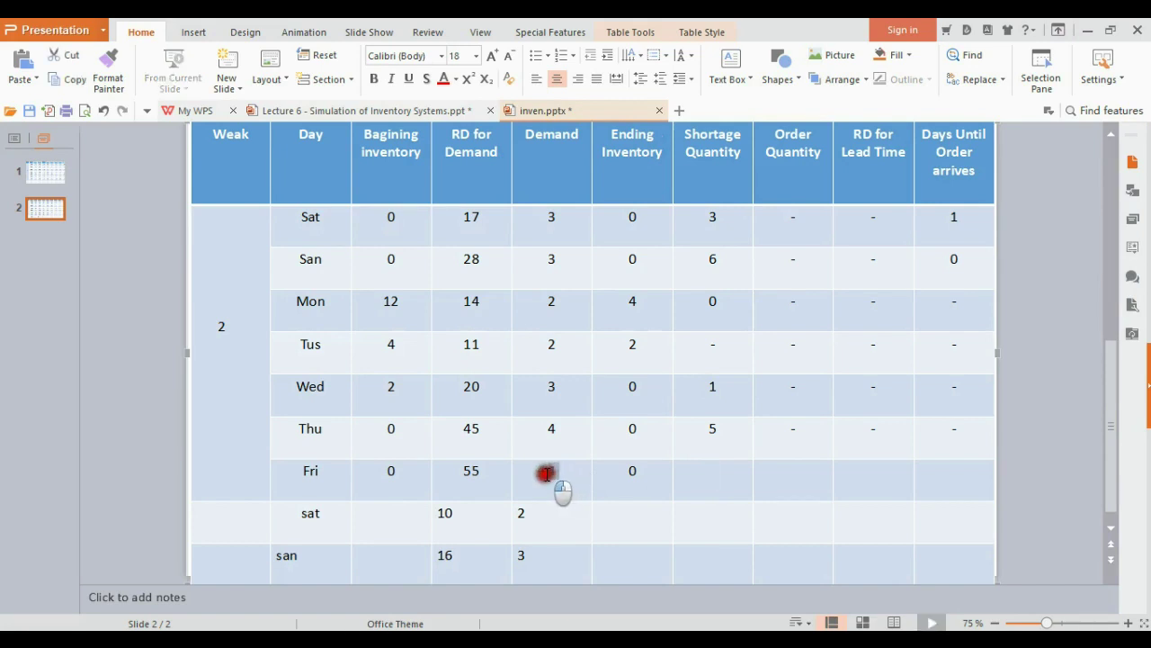
{"action": "left_click", "coordinate": [387, 472]}
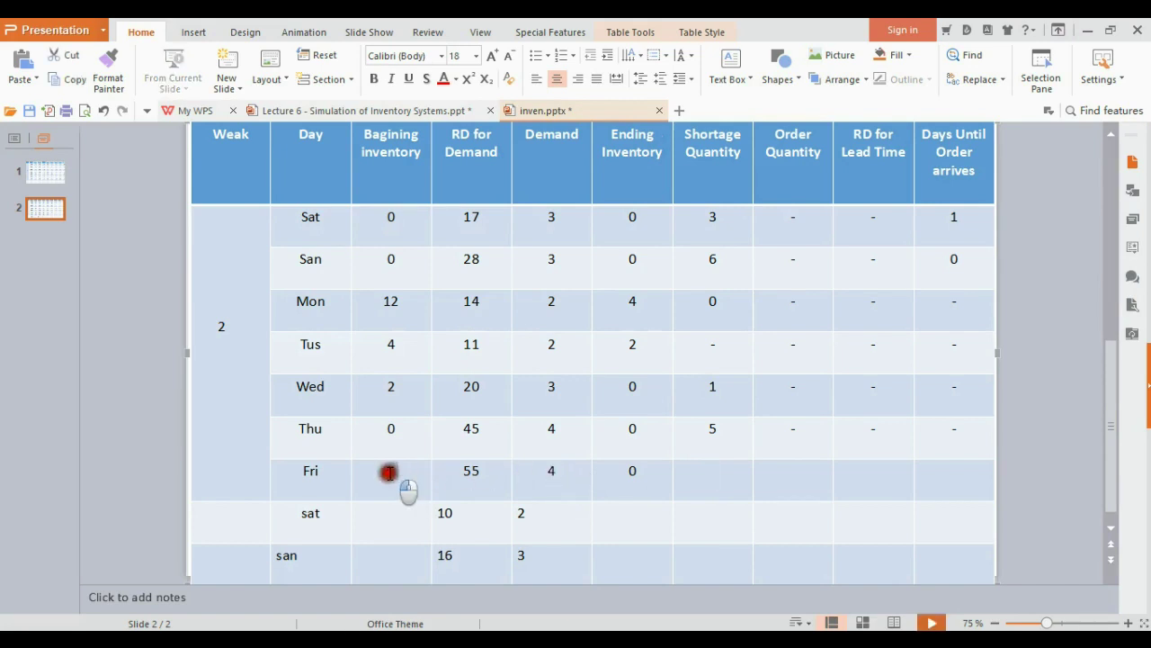
{"action": "type", "text": "0"}
{"action": "left_click", "coordinate": [392, 473]}
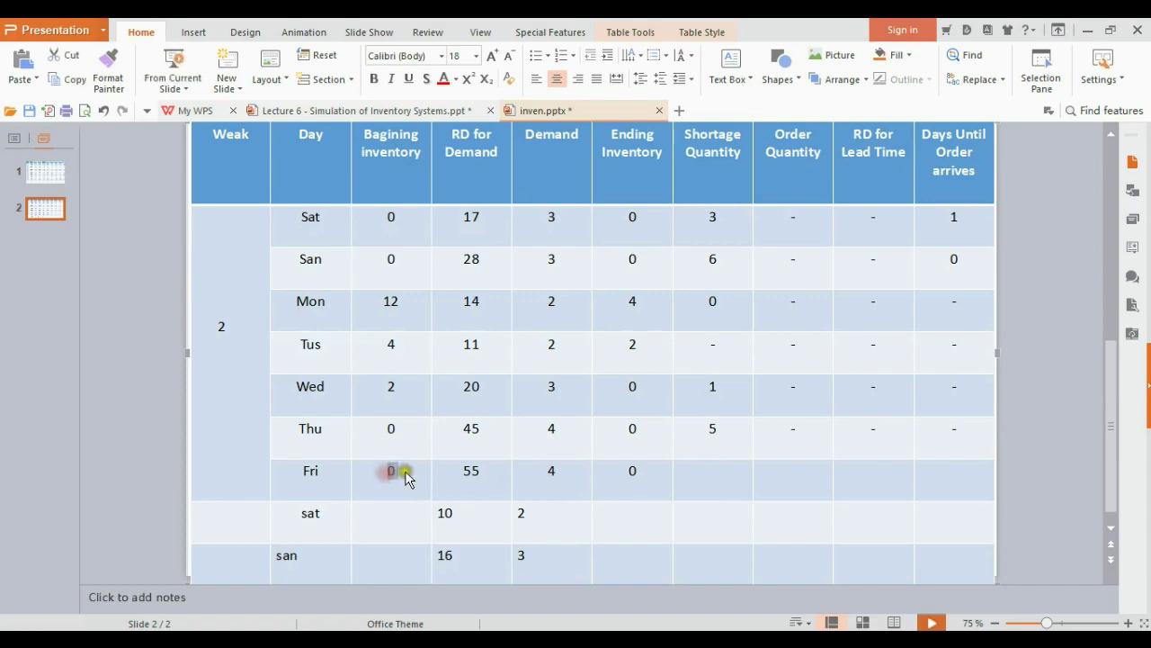
{"action": "left_click", "coordinate": [538, 471]}
{"action": "left_click", "coordinate": [547, 471]}
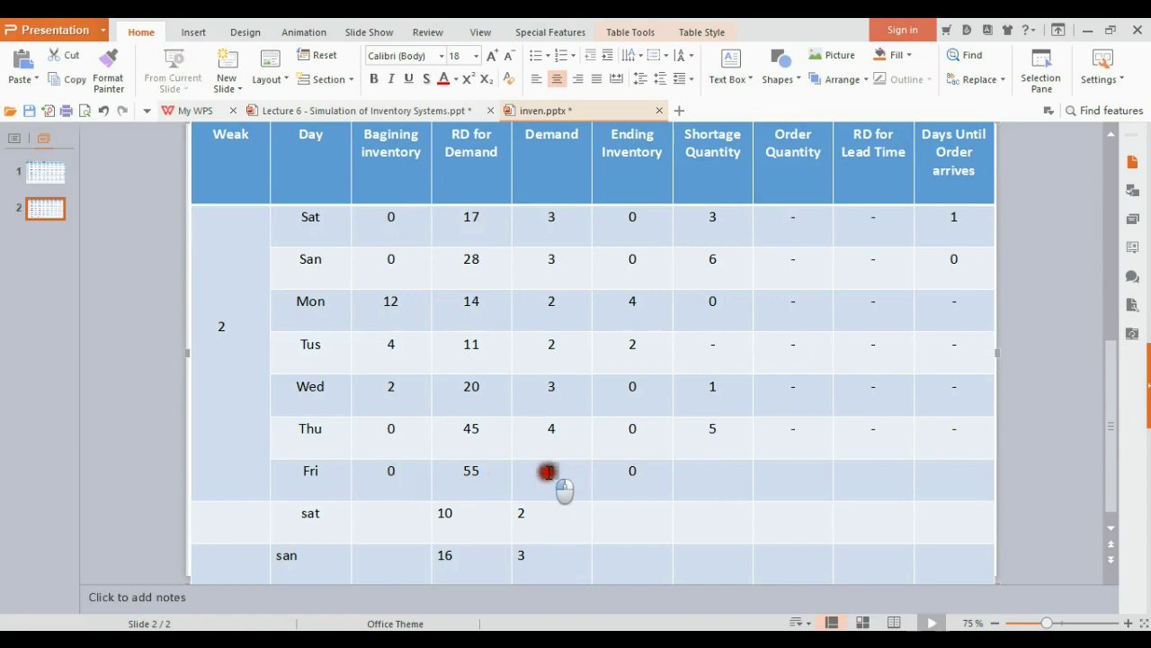
{"action": "left_click", "coordinate": [714, 469]}
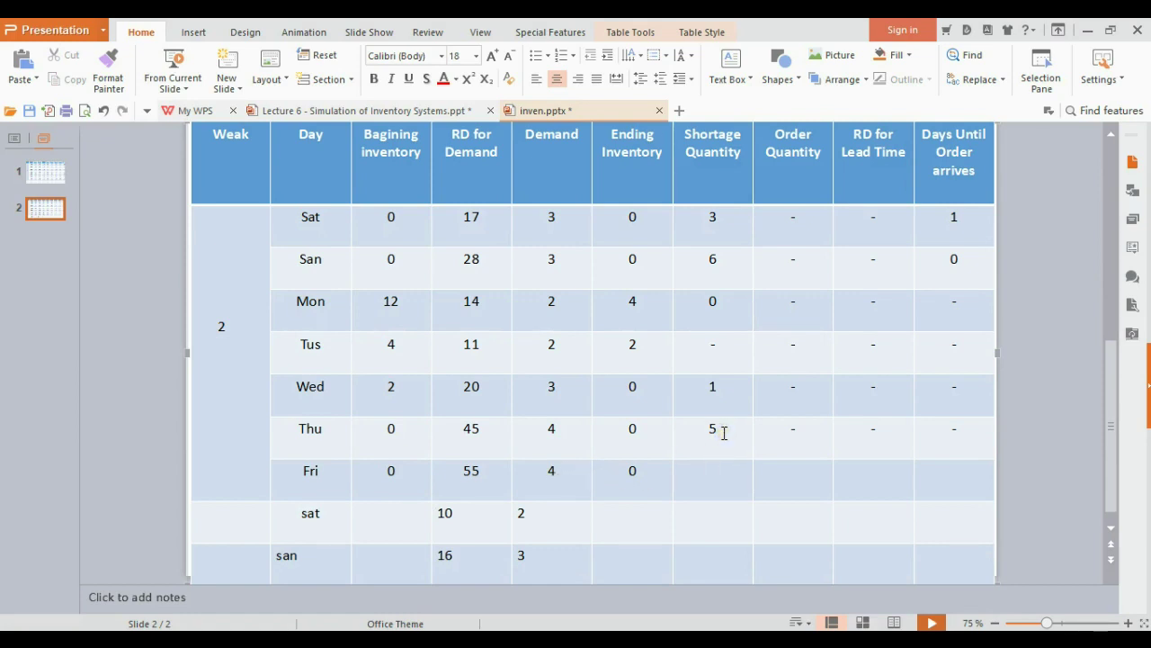
{"action": "left_click", "coordinate": [724, 468]}
{"action": "type", "text": "9"}
Step: Set Friday's order quantity to 12, the maximum order level
{"action": "left_click", "coordinate": [780, 470]}
{"action": "left_click", "coordinate": [785, 474]}
{"action": "type", "text": "12"}
{"action": "left_click", "coordinate": [630, 472]}
{"action": "type", "text": "3"}
{"action": "left_click", "coordinate": [802, 480]}
{"action": "double_click", "coordinate": [790, 474]}
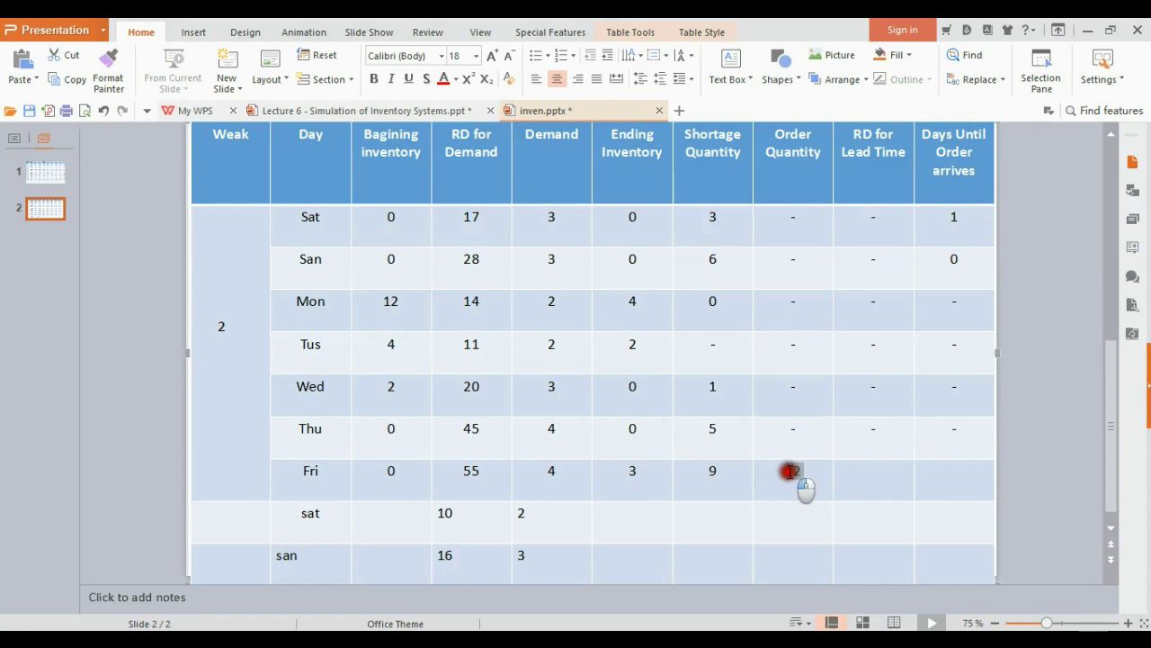
{"action": "type", "text": "9"}
{"action": "double_click", "coordinate": [635, 471]}
{"action": "type", "text": "0"}
{"action": "double_click", "coordinate": [779, 472]}
{"action": "type", "text": "12"}
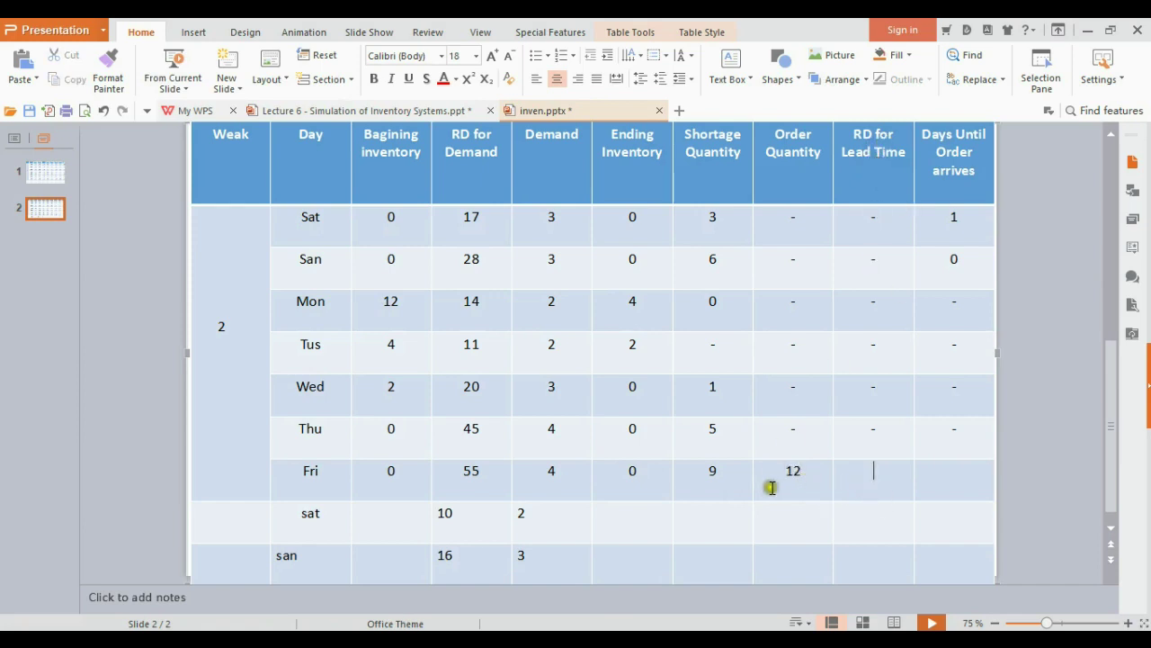
Step: Consult the exam question's lead-time distribution and enter RD for lead time 10 and 2 days until order arrives in Friday's row
{"action": "left_click", "coordinate": [1025, 356]}
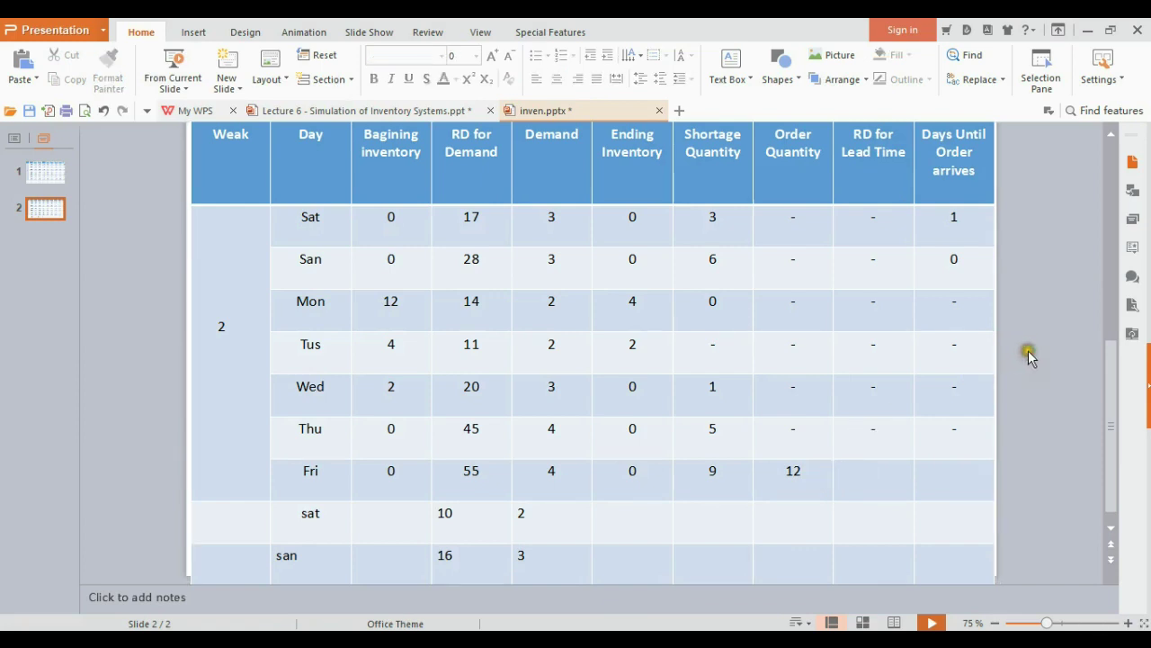
{"action": "scroll", "coordinate": [1025, 355], "scroll_direction": "up", "scroll_amount": 2}
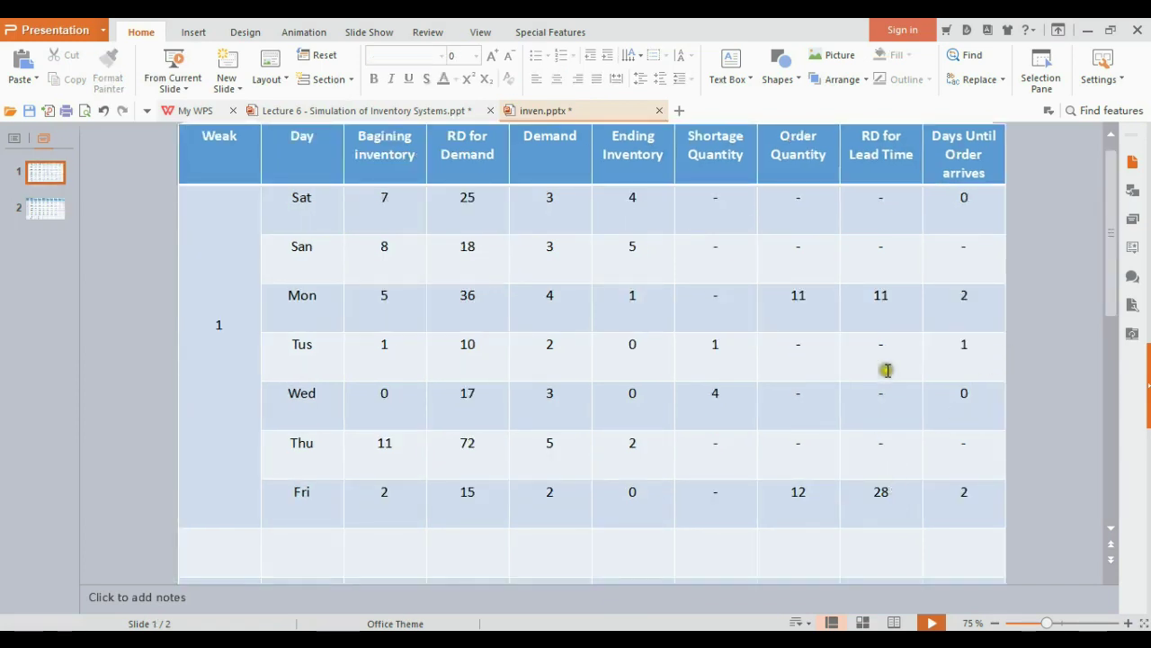
{"action": "scroll", "coordinate": [891, 501], "scroll_direction": "down", "scroll_amount": 2}
{"action": "left_click", "coordinate": [881, 482]}
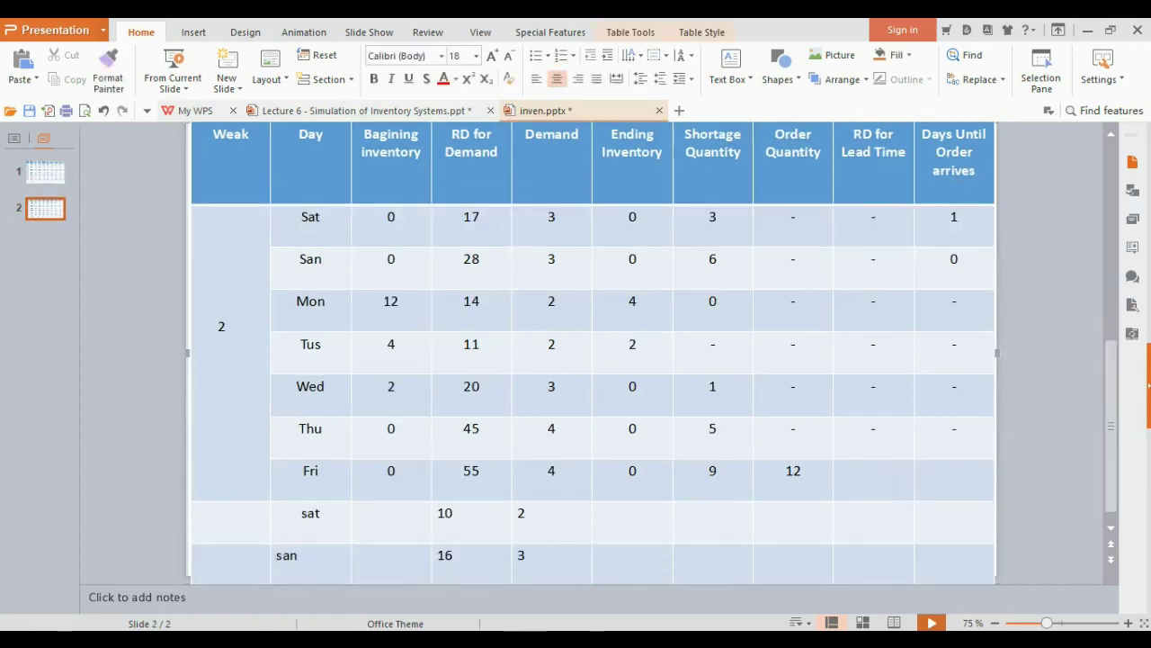
{"action": "mouse_move", "coordinate": [558, 640]}
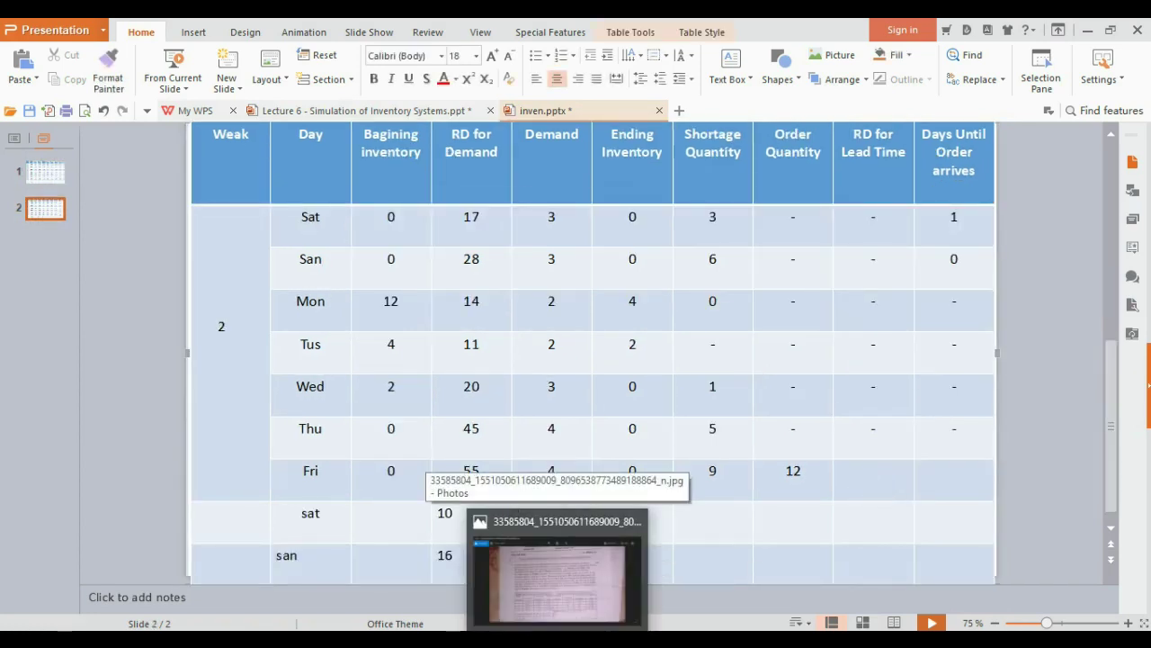
{"action": "left_click", "coordinate": [556, 576]}
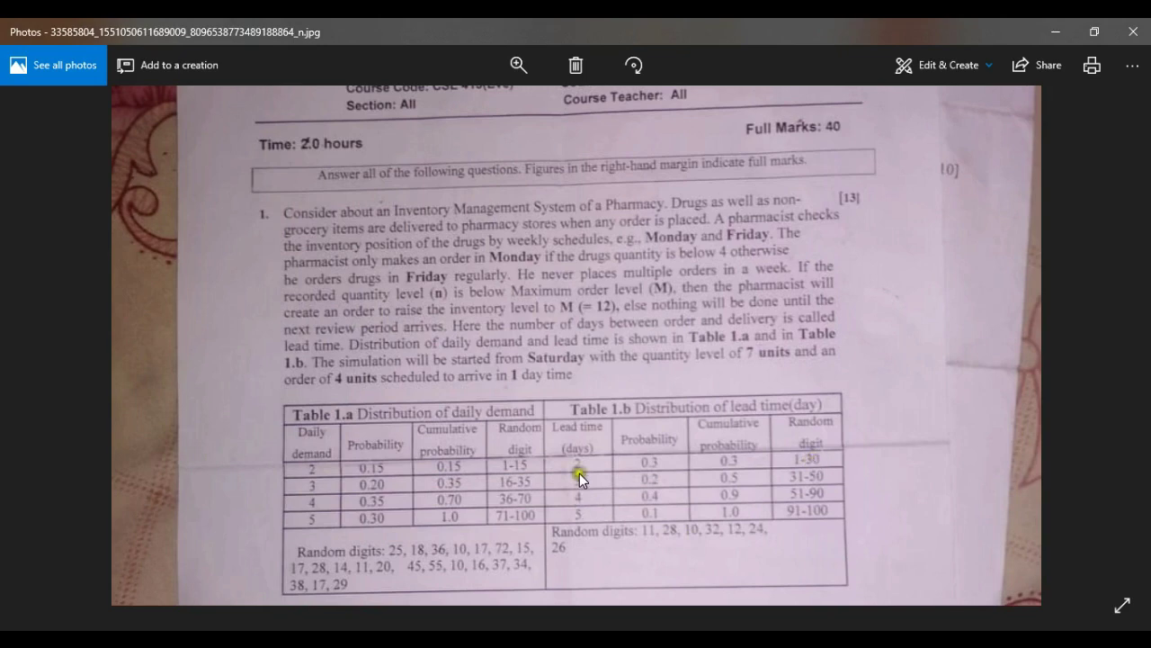
{"action": "key", "text": "alt+Tab"}
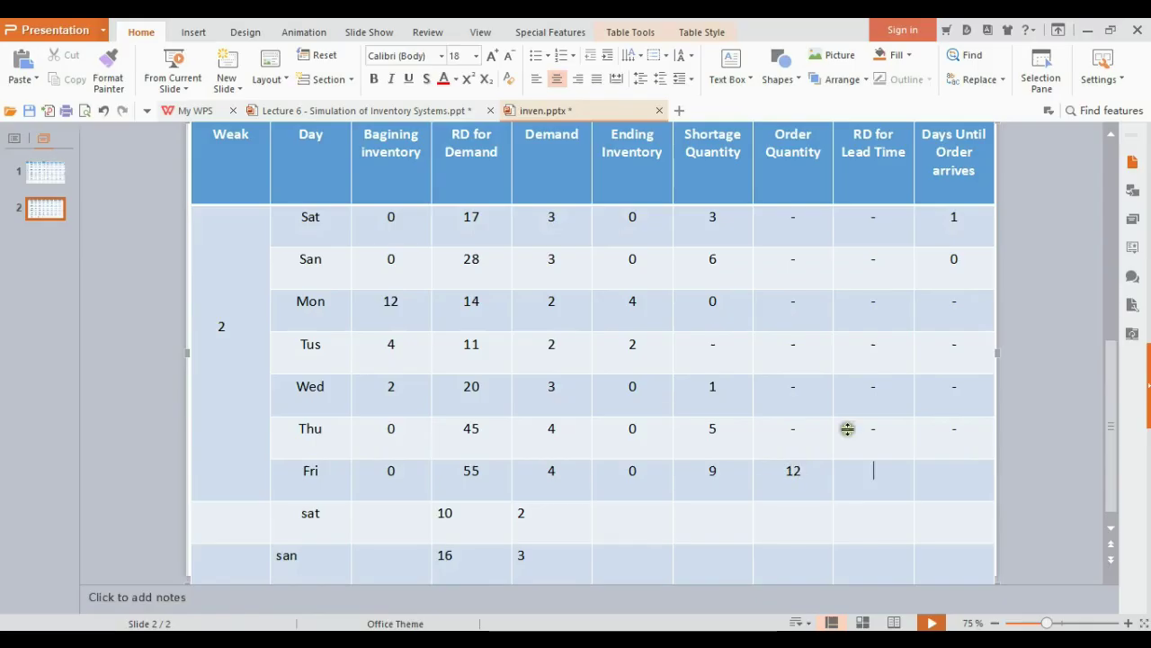
{"action": "type", "text": "10"}
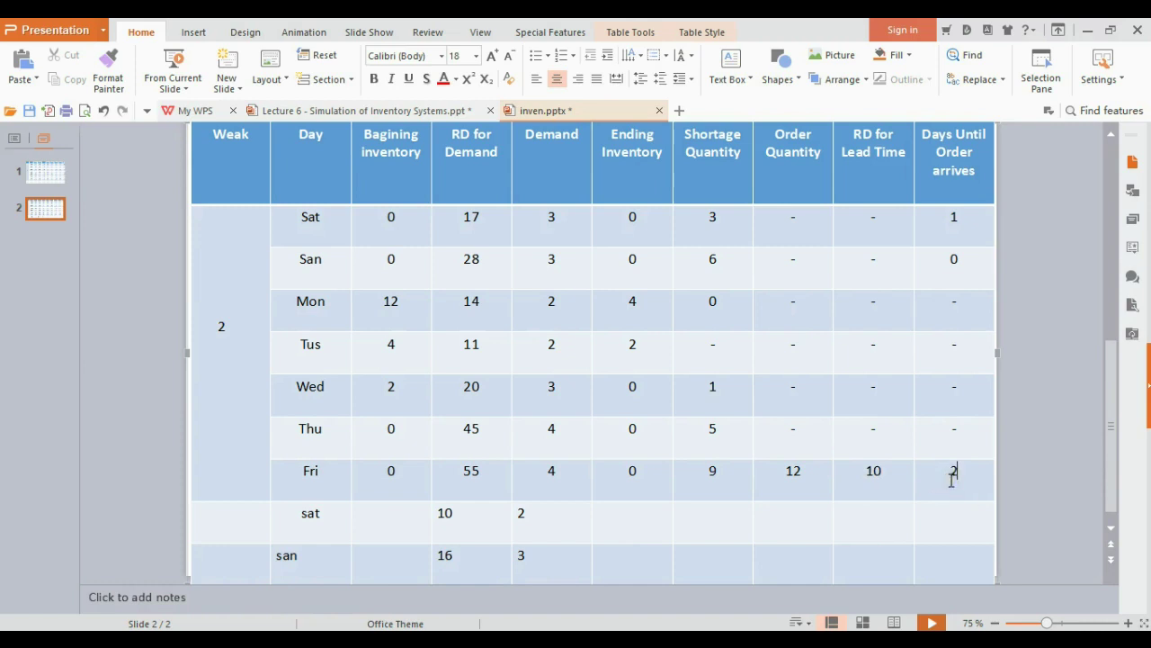
{"action": "left_click", "coordinate": [952, 478]}
{"action": "type", "text": "2"}
Step: Check the exam question's task for the simulation table and set the beginning inventory of the sat row below Friday to 0
{"action": "left_click", "coordinate": [375, 522]}
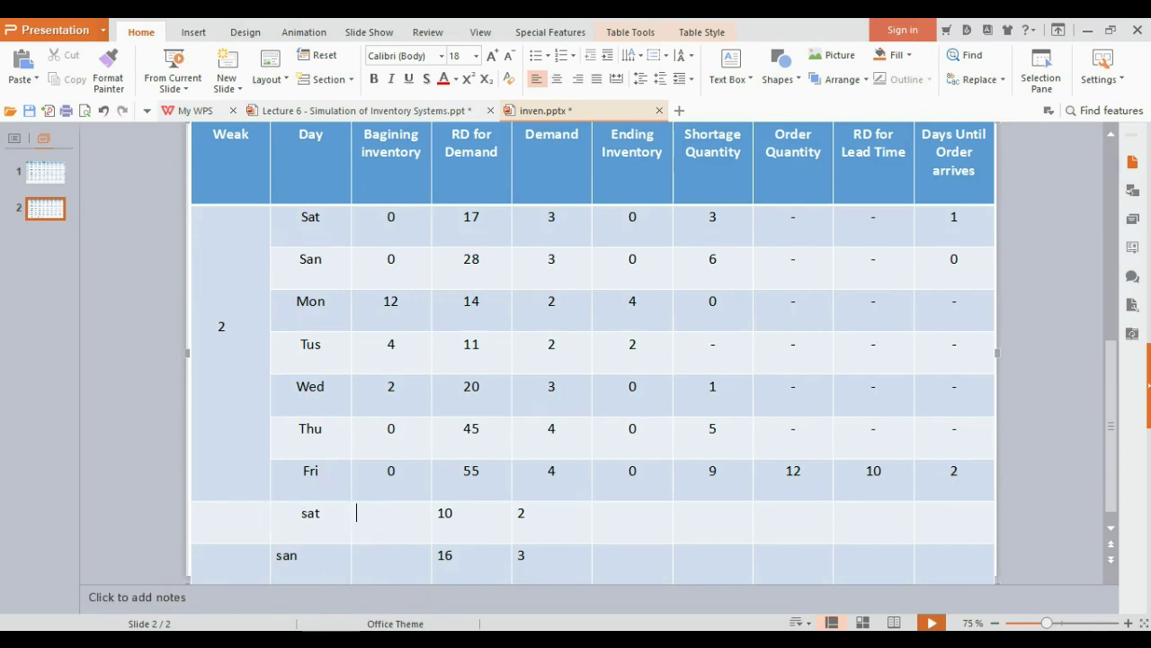
{"action": "left_click", "coordinate": [575, 639]}
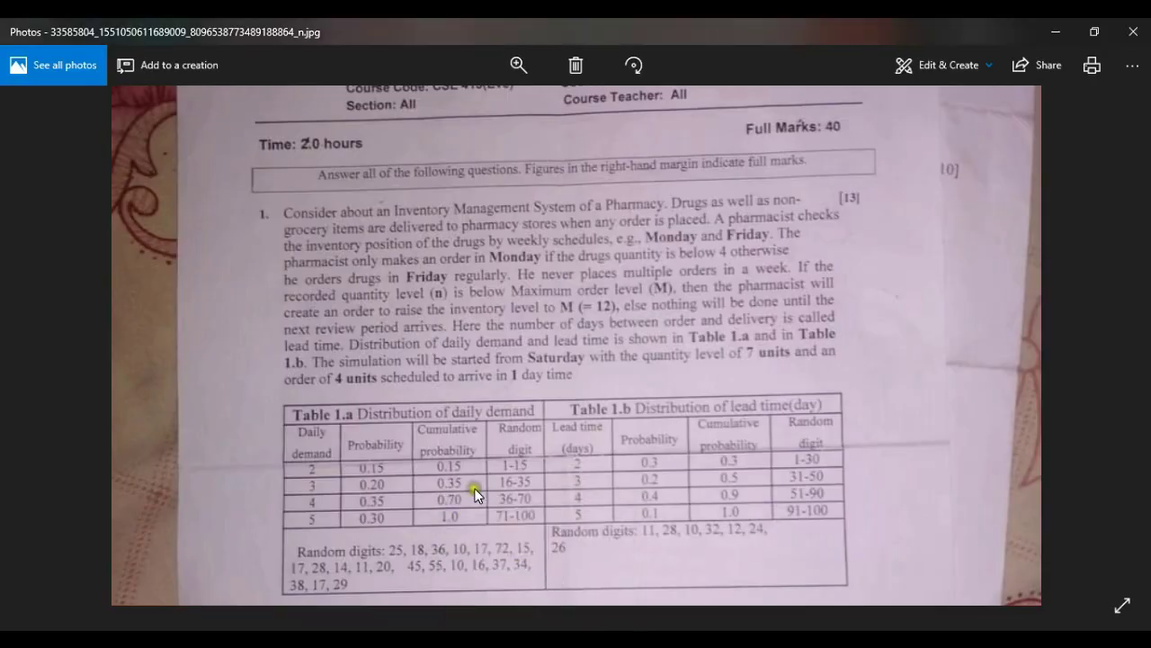
{"action": "scroll", "coordinate": [475, 493], "scroll_direction": "down", "scroll_amount": 3}
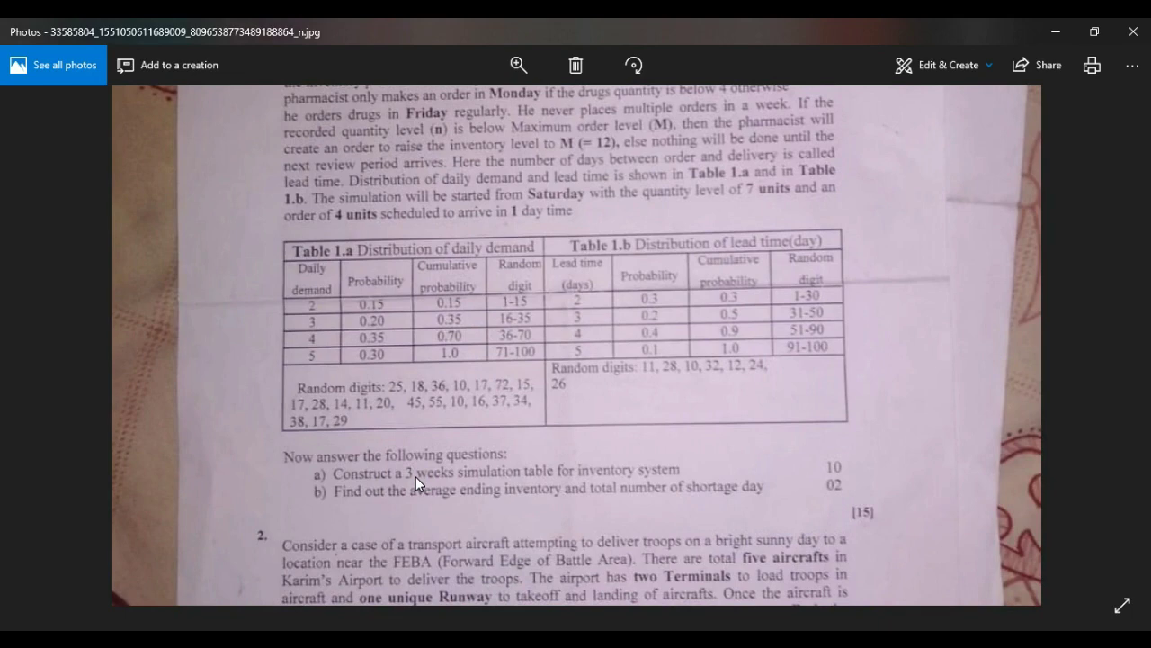
{"action": "mouse_move", "coordinate": [575, 638]}
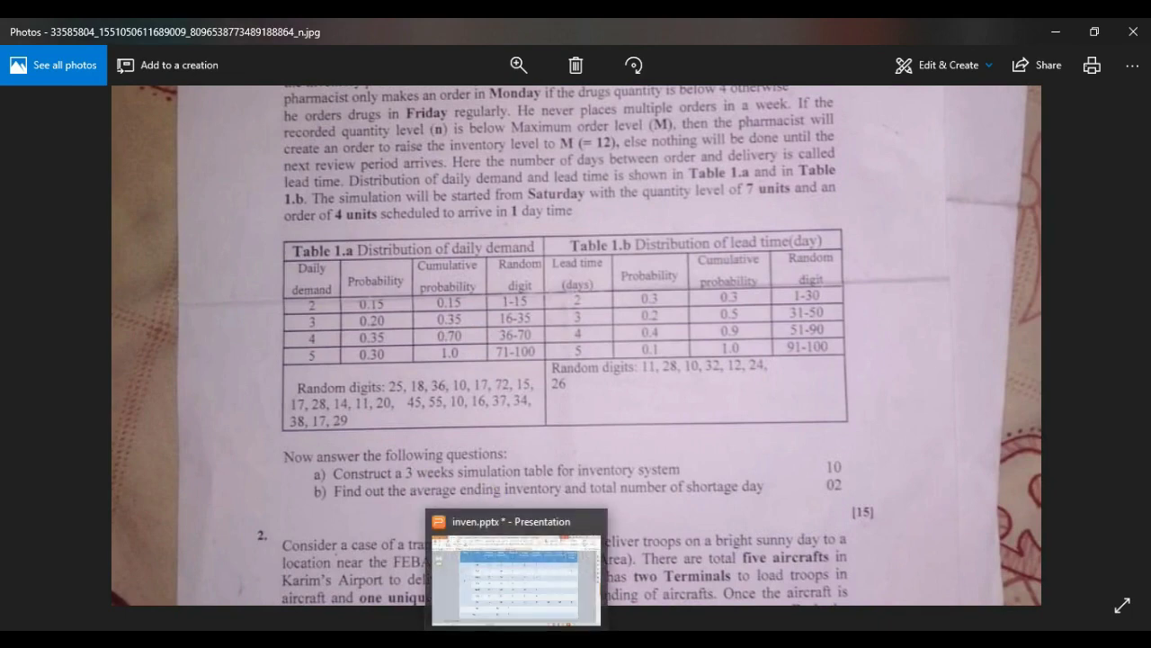
{"action": "left_click", "coordinate": [531, 576]}
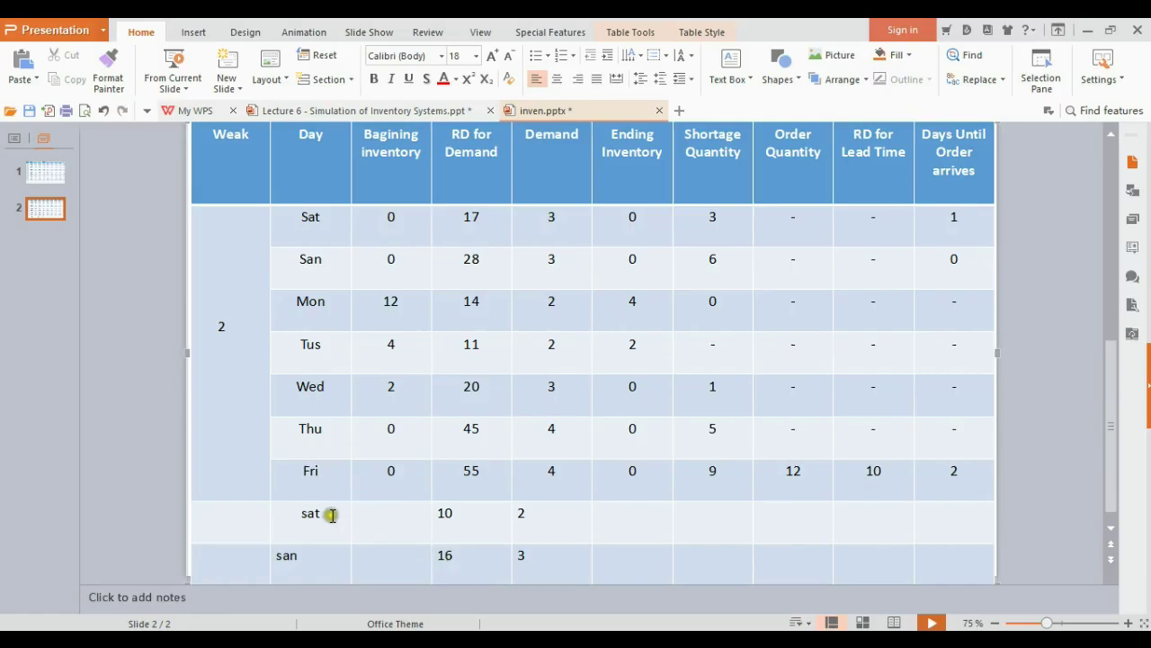
{"action": "left_click", "coordinate": [625, 477]}
{"action": "left_click", "coordinate": [400, 532]}
{"action": "type", "text": "0"}
{"action": "left_click", "coordinate": [455, 520]}
{"action": "left_click", "coordinate": [392, 514]}
{"action": "type", "text": "0"}
{"action": "left_click", "coordinate": [358, 514]}
Step: Enter ending inventory 0 and shortage quantity 11 in the sat row below Friday
{"action": "left_click", "coordinate": [646, 519]}
{"action": "left_click", "coordinate": [620, 517]}
{"action": "type", "text": "0"}
{"action": "left_click", "coordinate": [704, 510]}
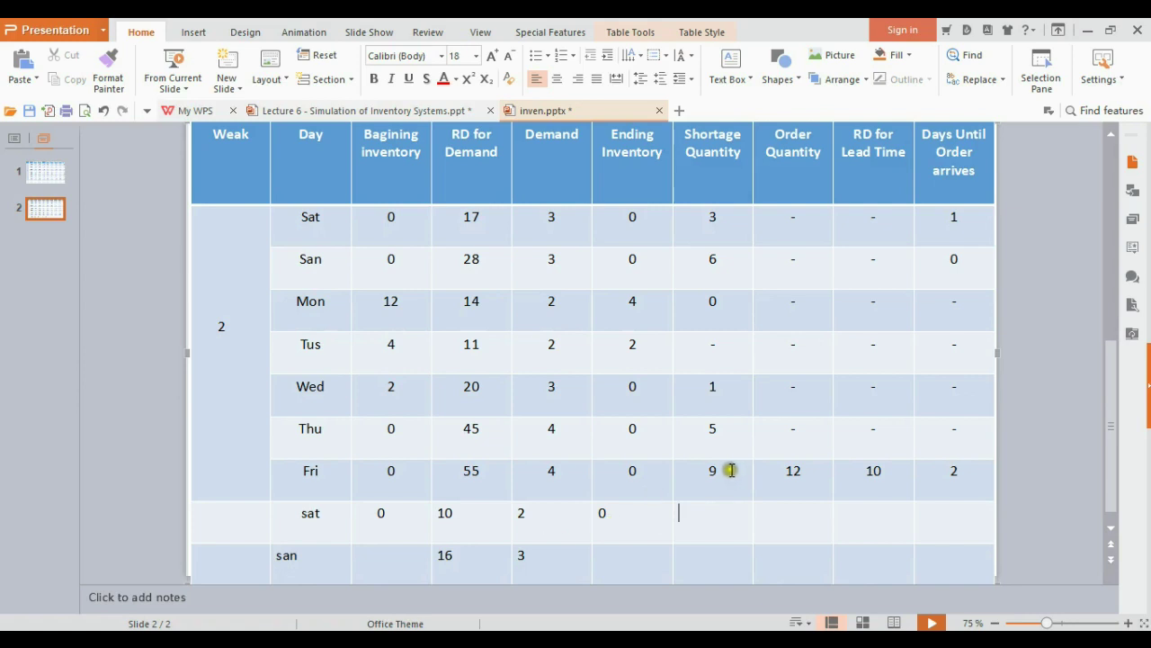
{"action": "type", "text": "11"}
Step: Enter dashes for order quantity and RD for lead time, and 1 day until order arrives, in the sat row below Friday
{"action": "left_click", "coordinate": [783, 522]}
{"action": "type", "text": "-"}
{"action": "left_click", "coordinate": [888, 537]}
{"action": "type", "text": "-"}
{"action": "left_click", "coordinate": [955, 469]}
{"action": "left_click", "coordinate": [946, 511]}
{"action": "type", "text": "1"}
Step: Fill in the last san row with beginning inventory 0, ending inventory 0 and shortage quantity 14
{"action": "left_click", "coordinate": [386, 561]}
{"action": "type", "text": "0"}
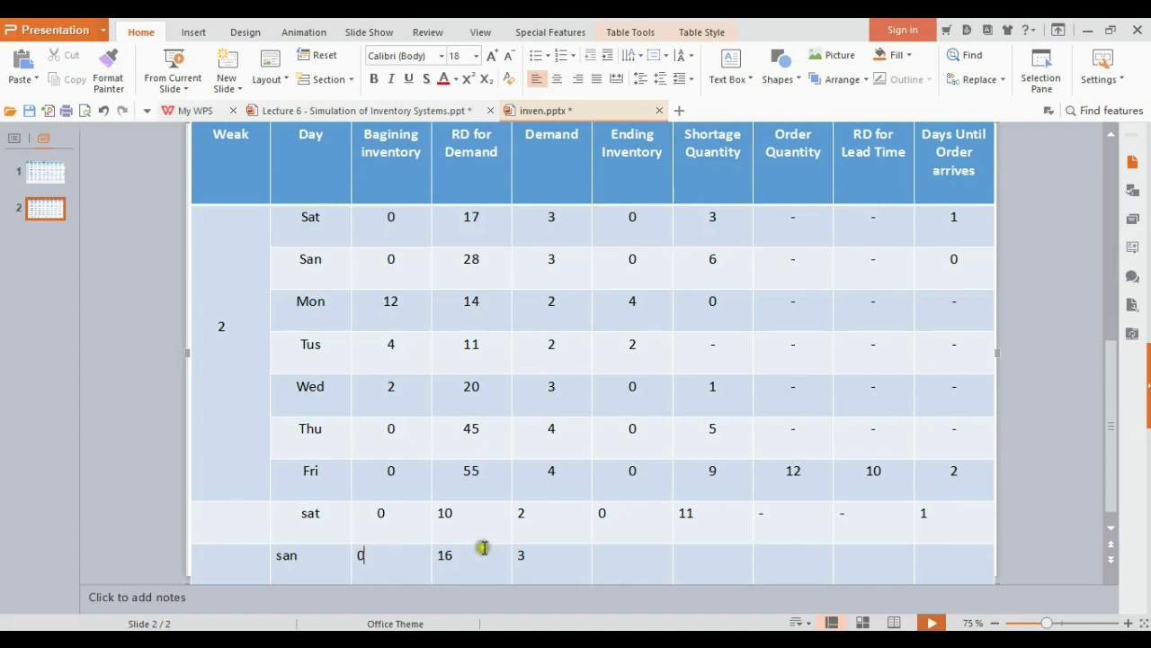
{"action": "left_click", "coordinate": [571, 556]}
{"action": "left_click", "coordinate": [617, 557]}
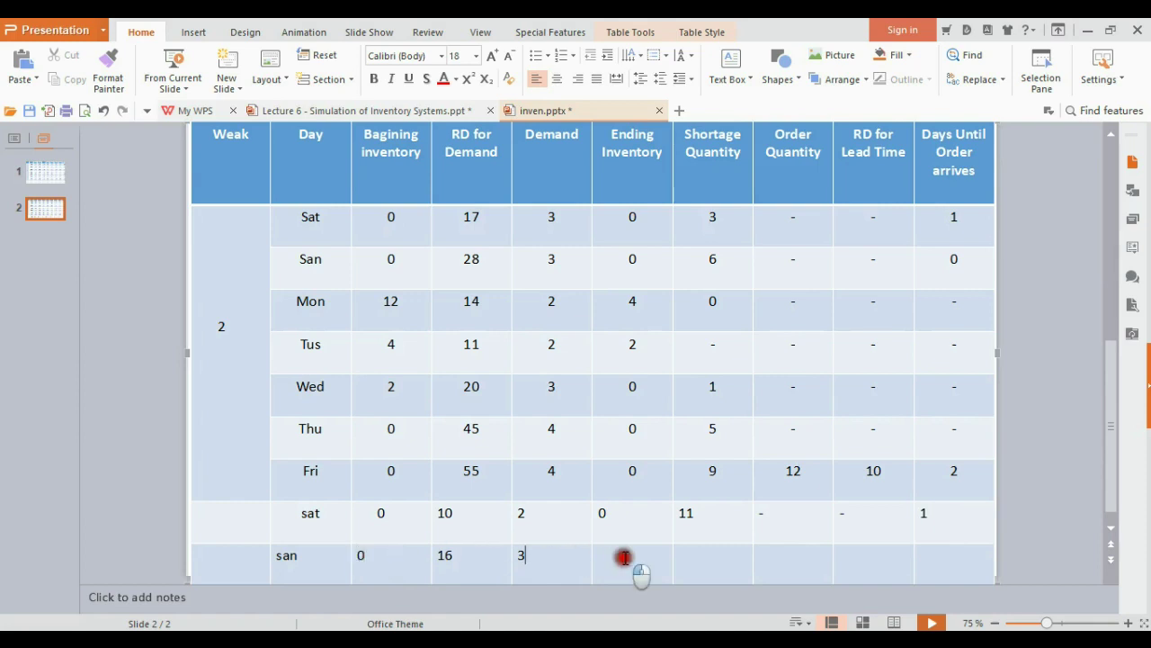
{"action": "type", "text": "0"}
{"action": "left_click", "coordinate": [689, 555]}
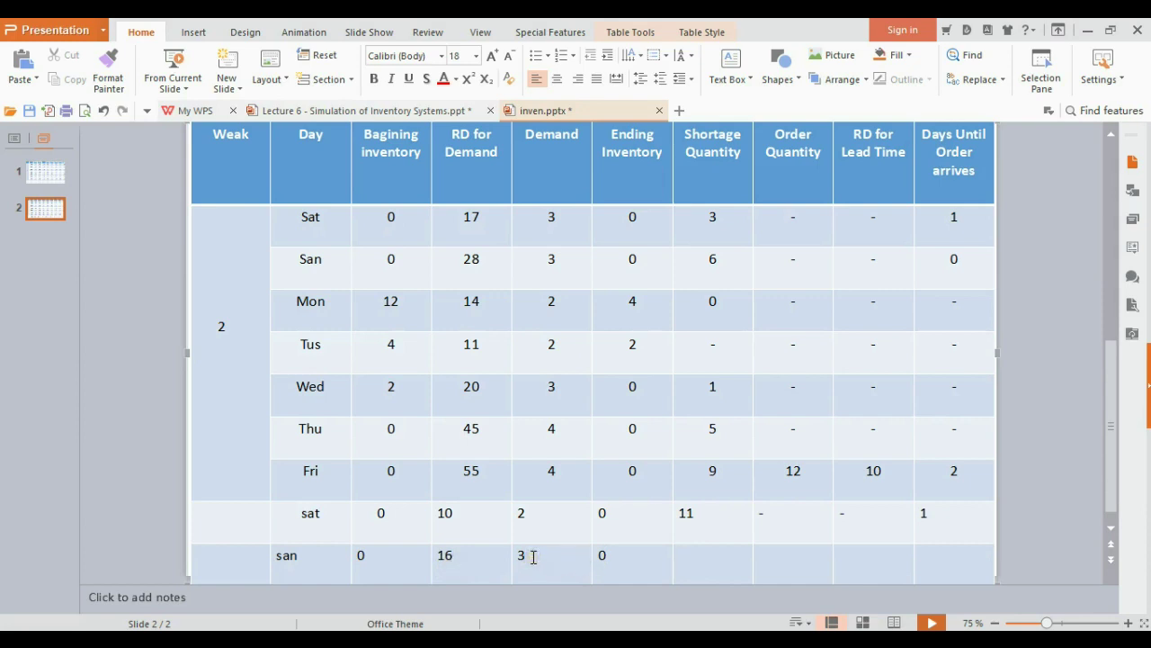
{"action": "left_click", "coordinate": [704, 558]}
{"action": "type", "text": "14"}
Step: Enter dashes for the last san row's order quantity and RD for lead time, and 0 days until order arrives
{"action": "left_click", "coordinate": [778, 556]}
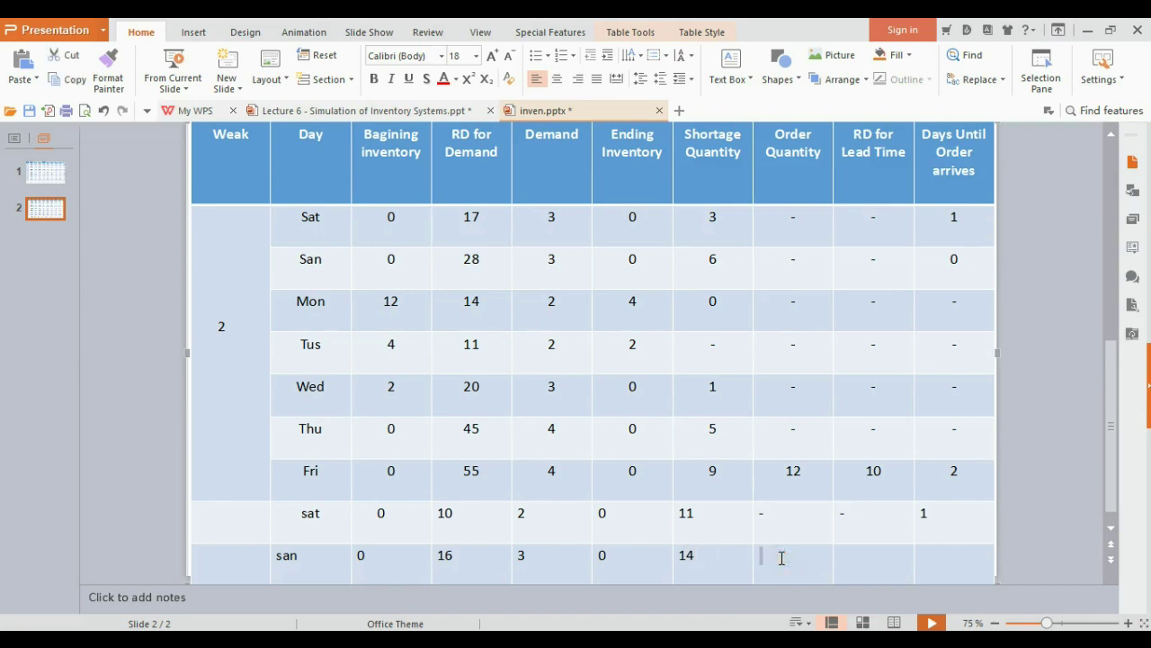
{"action": "type", "text": "-"}
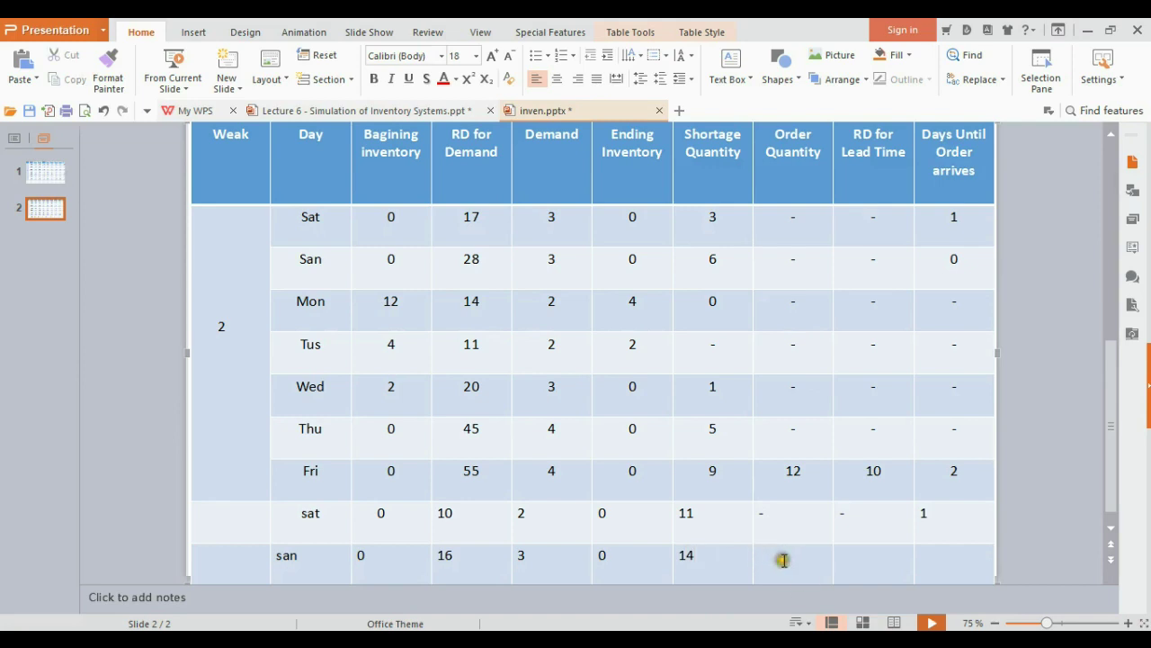
{"action": "left_click", "coordinate": [866, 561]}
{"action": "type", "text": "-"}
{"action": "left_click", "coordinate": [940, 556]}
{"action": "type", "text": "0"}
{"action": "scroll", "coordinate": [937, 554], "scroll_direction": "down", "scroll_amount": 1}
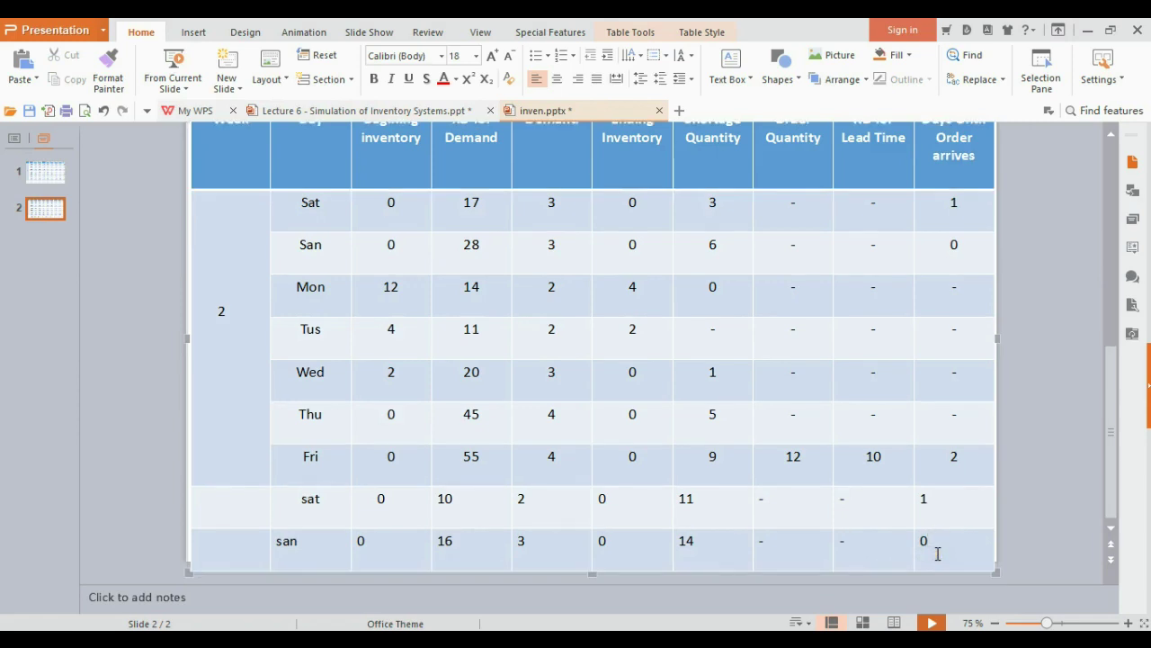
Step: Move the last sat and san rows into the first two rows of the cleared table body and set the week number to 3
{"action": "left_click_drag", "start_coordinate": [936, 544], "coordinate": [283, 423]}
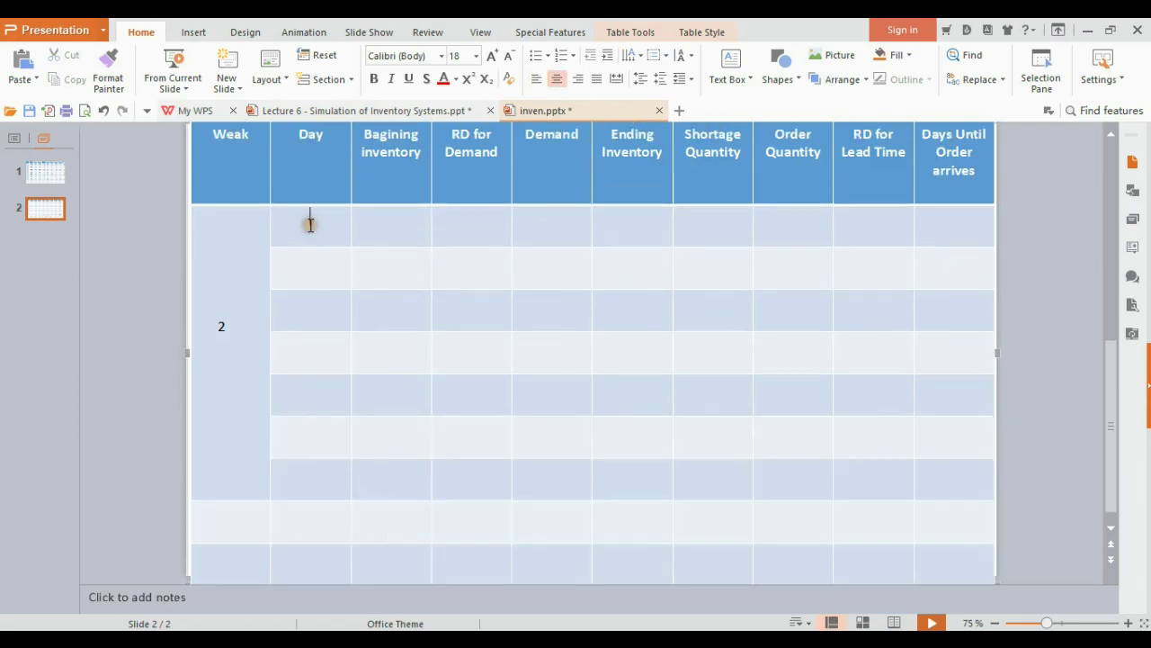
{"action": "type", "text": "sat\t0\t10\t2\t0\t11\t-\t-\t1 san\t0\t16\t3\t0\t14\t-\t-\t0"}
{"action": "left_click", "coordinate": [453, 285]}
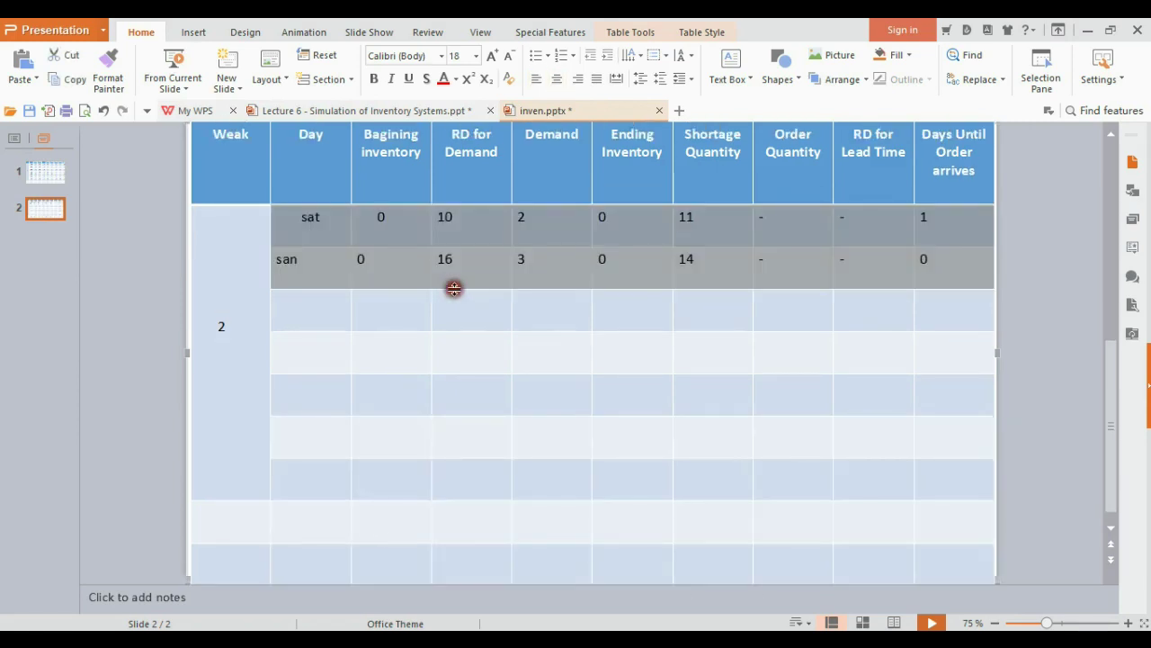
{"action": "left_click", "coordinate": [320, 311]}
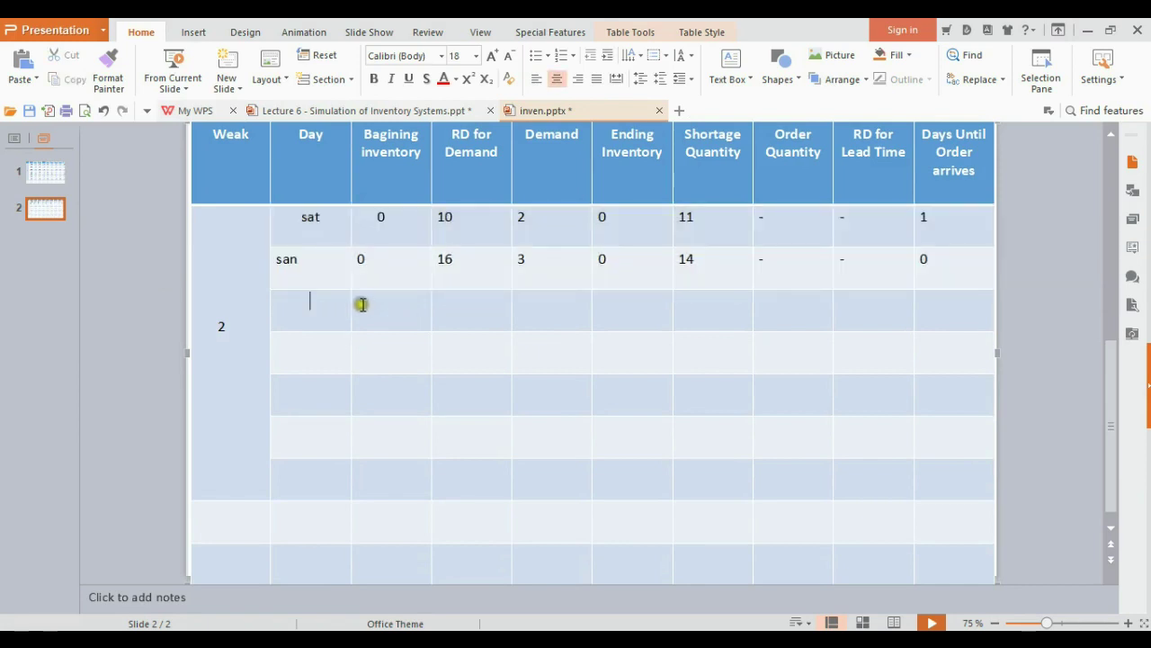
{"action": "double_click", "coordinate": [222, 326]}
{"action": "type", "text": "3"}
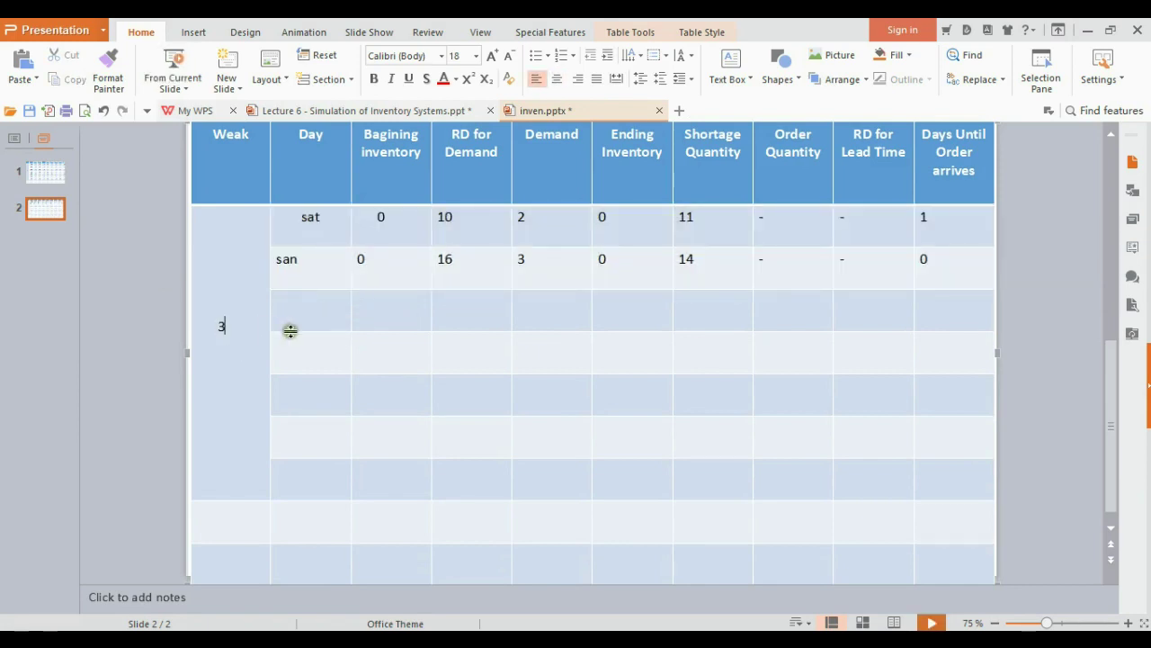
Step: Enter mon as the day in the row below san
{"action": "left_click", "coordinate": [314, 312]}
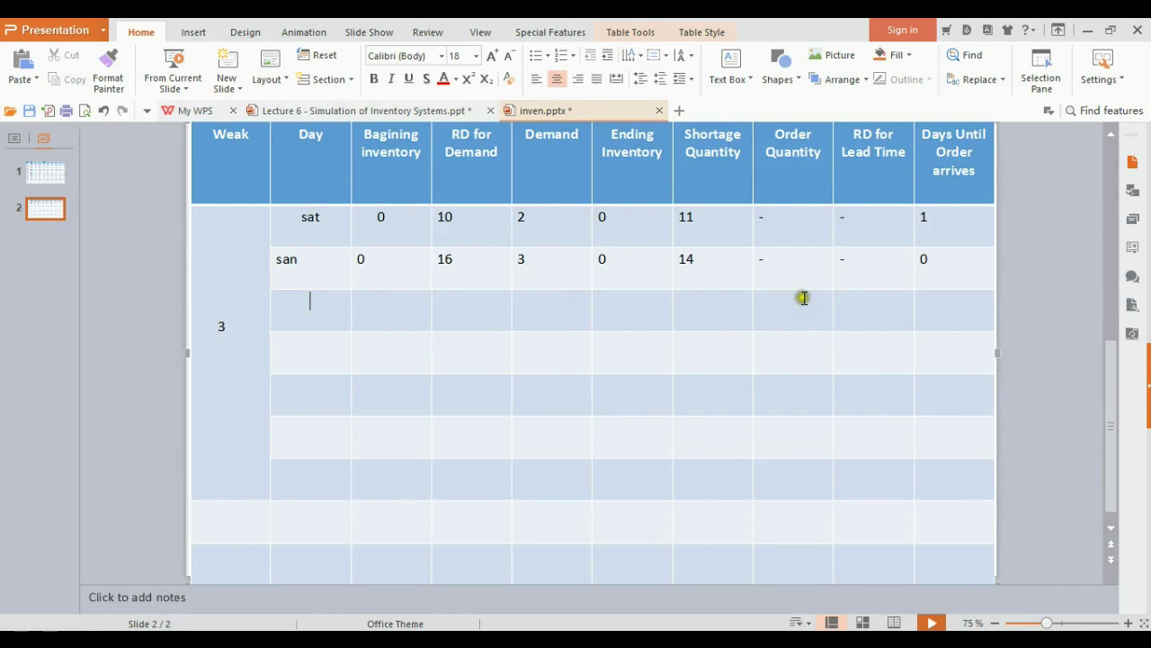
{"action": "left_click", "coordinate": [399, 309]}
{"action": "left_click", "coordinate": [311, 303]}
{"action": "type", "text": "mon"}
{"action": "left_click", "coordinate": [360, 307]}
Step: Set the mon row's beginning inventory to 12
{"action": "left_click", "coordinate": [612, 260]}
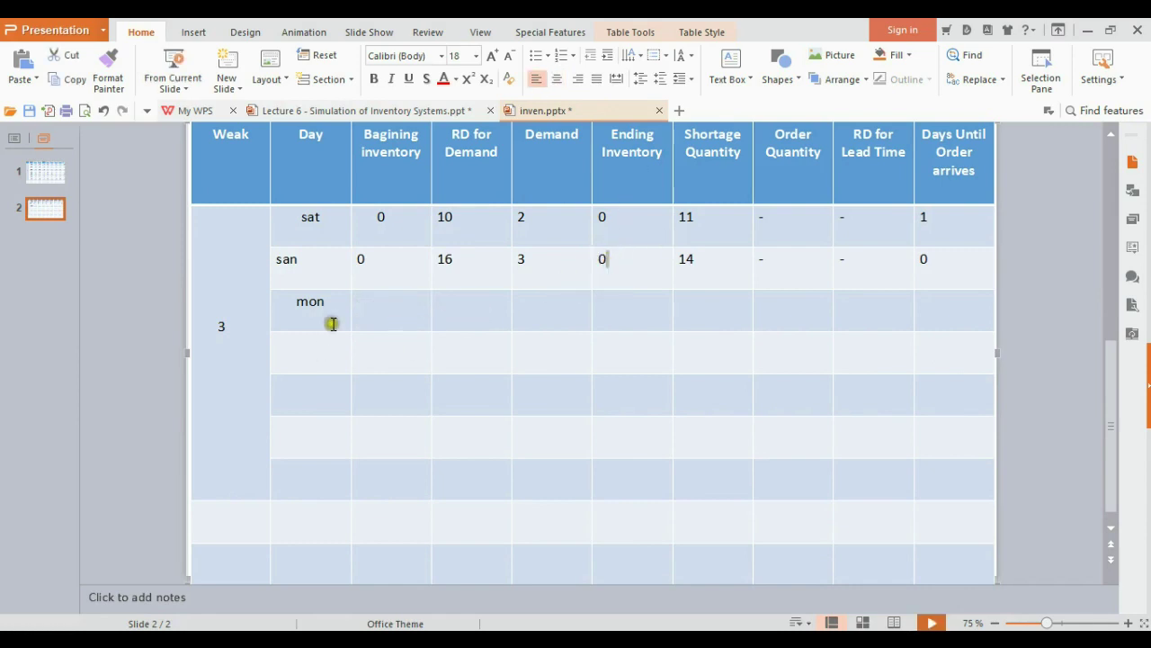
{"action": "left_click", "coordinate": [368, 306]}
{"action": "type", "text": "0"}
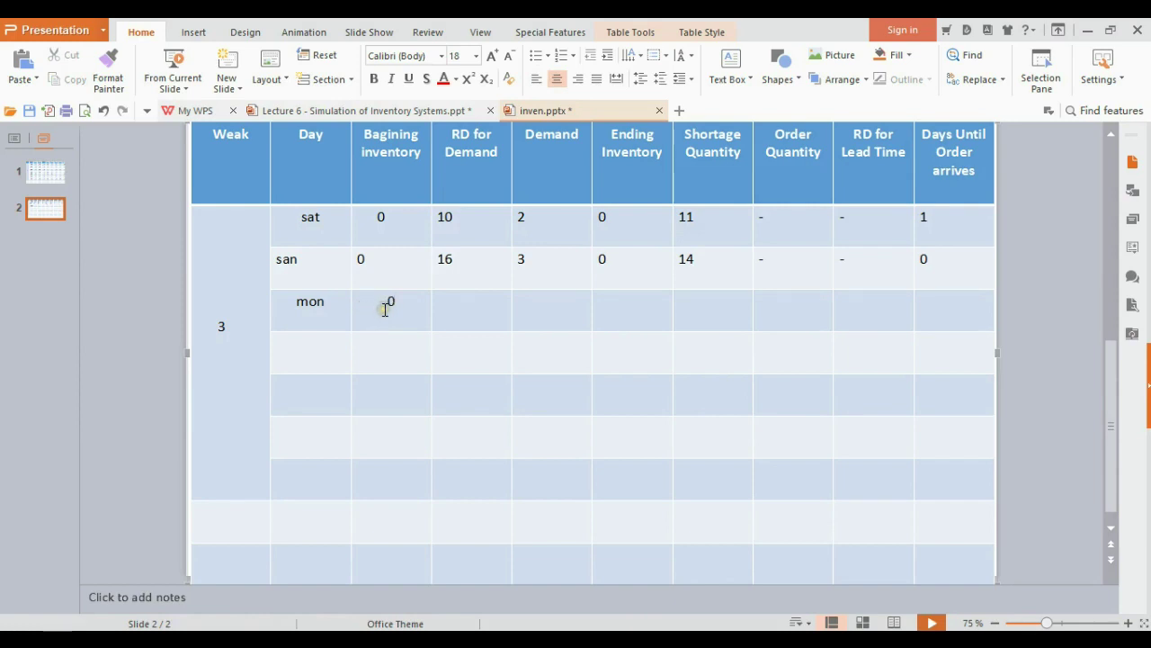
{"action": "double_click", "coordinate": [389, 305]}
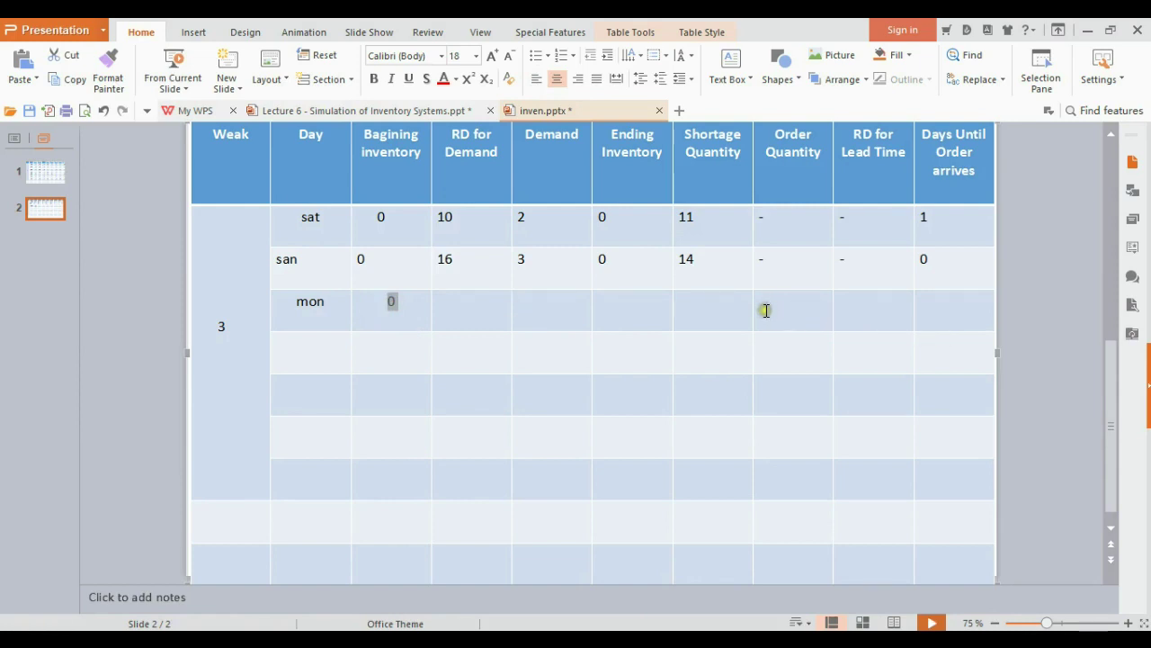
{"action": "left_click", "coordinate": [412, 310]}
{"action": "type", "text": "12"}
{"action": "left_click", "coordinate": [475, 316]}
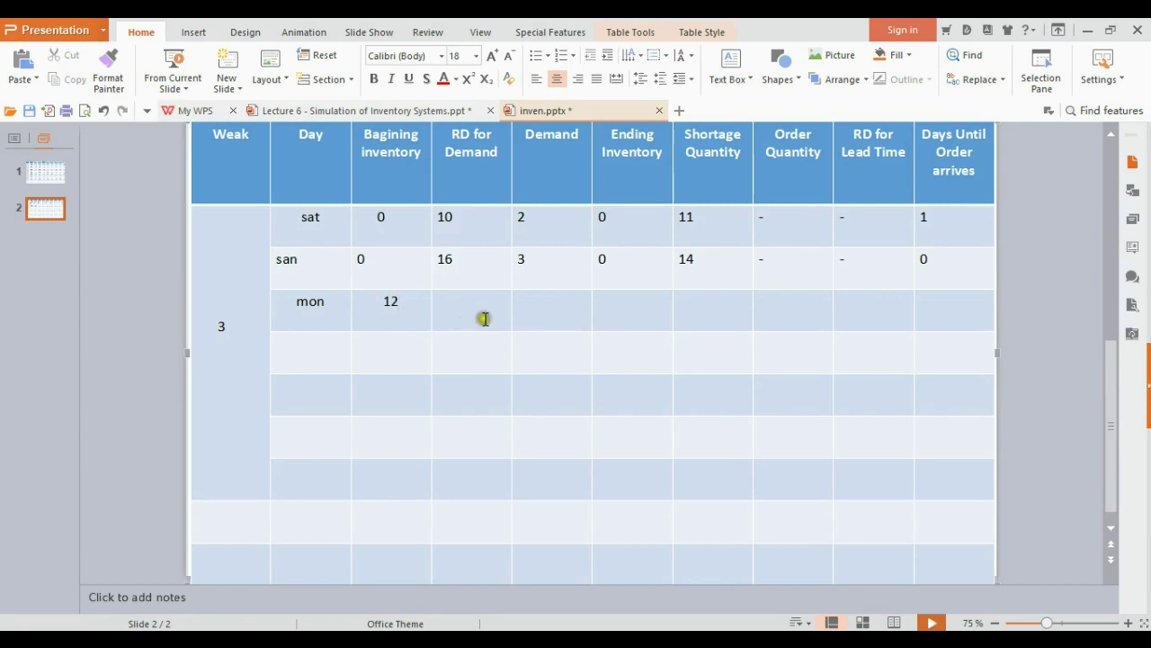
Step: Look up the next demand random digit in the exam question photo, and enter RD for demand 37 and demand 4 in the mon row
{"action": "left_click", "coordinate": [473, 296]}
{"action": "left_click", "coordinate": [529, 627]}
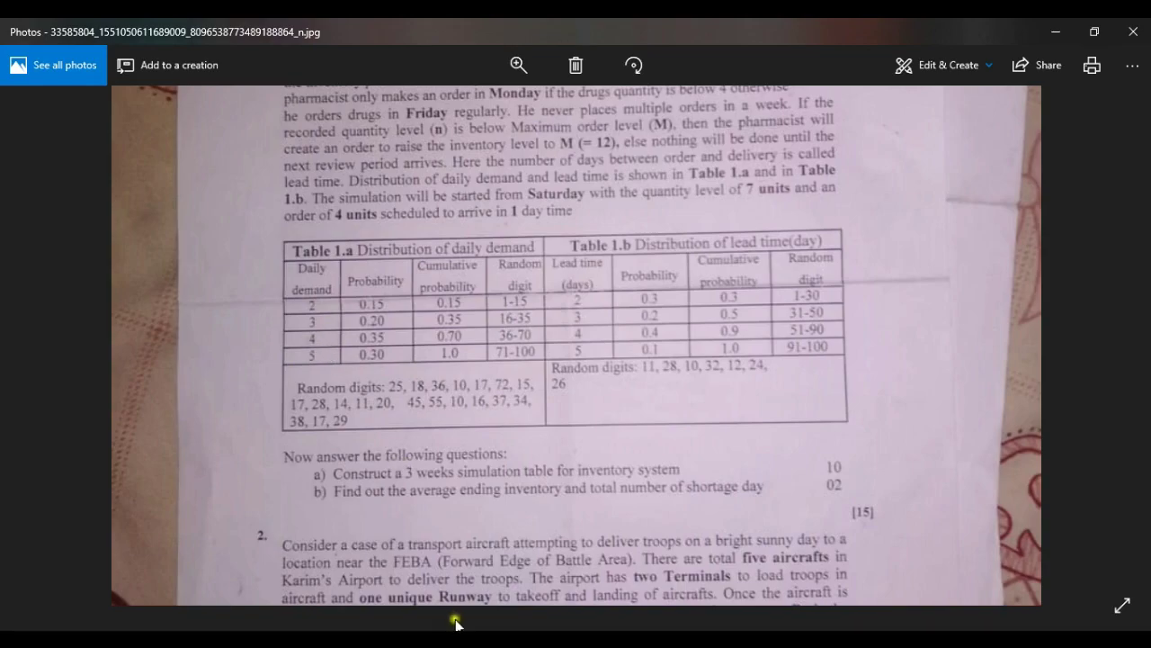
{"action": "key", "text": "alt+Tab"}
{"action": "left_click", "coordinate": [480, 314]}
{"action": "type", "text": "37"}
{"action": "left_click", "coordinate": [555, 306]}
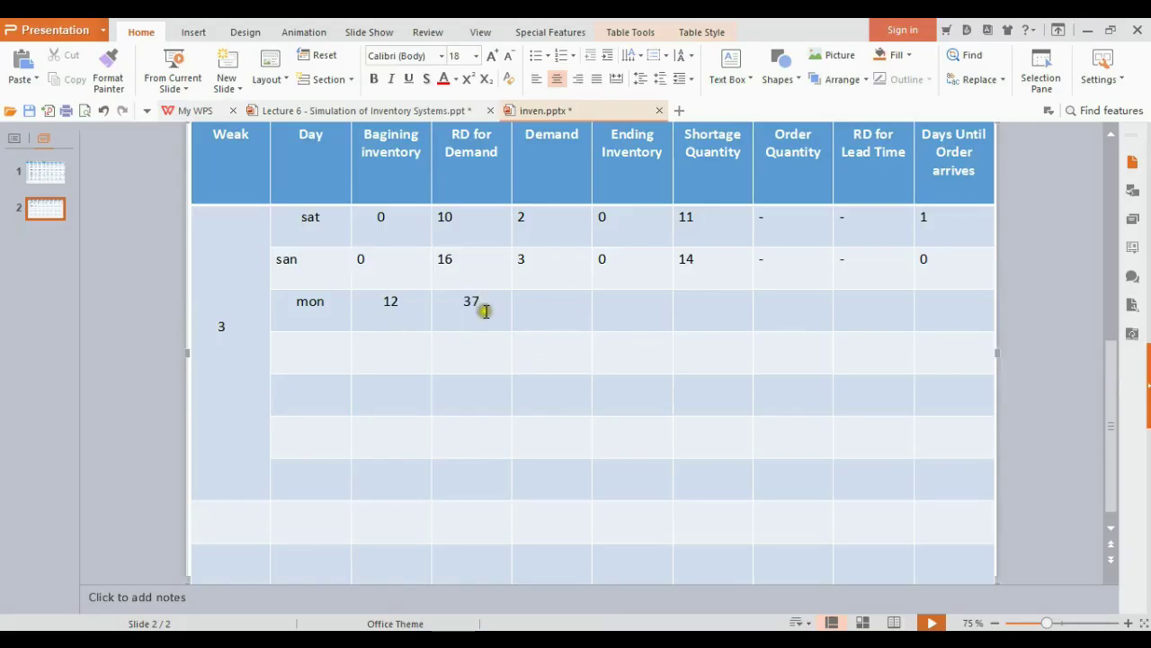
{"action": "type", "text": "4"}
Step: Compare the mon row's beginning inventory and demand with the san row's shortage quantity to work out the ending inventory
{"action": "left_click", "coordinate": [635, 313]}
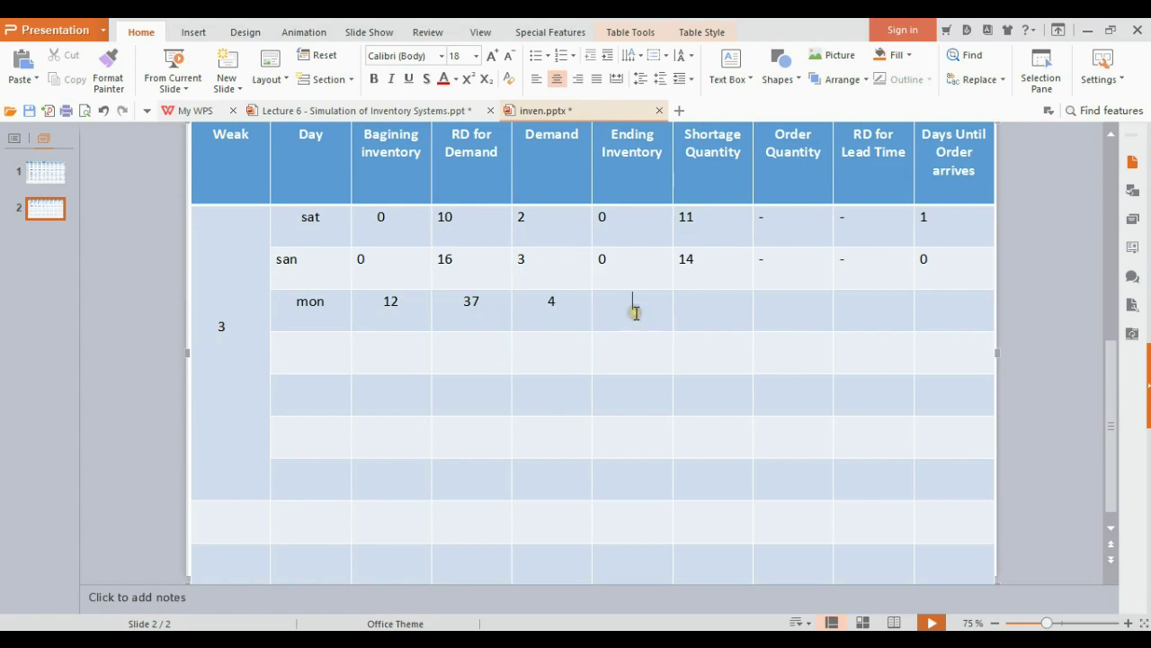
{"action": "left_click_drag", "start_coordinate": [404, 301], "coordinate": [381, 300]}
{"action": "left_click", "coordinate": [404, 301]}
{"action": "left_click_drag", "start_coordinate": [404, 304], "coordinate": [385, 297]}
{"action": "left_click", "coordinate": [556, 305]}
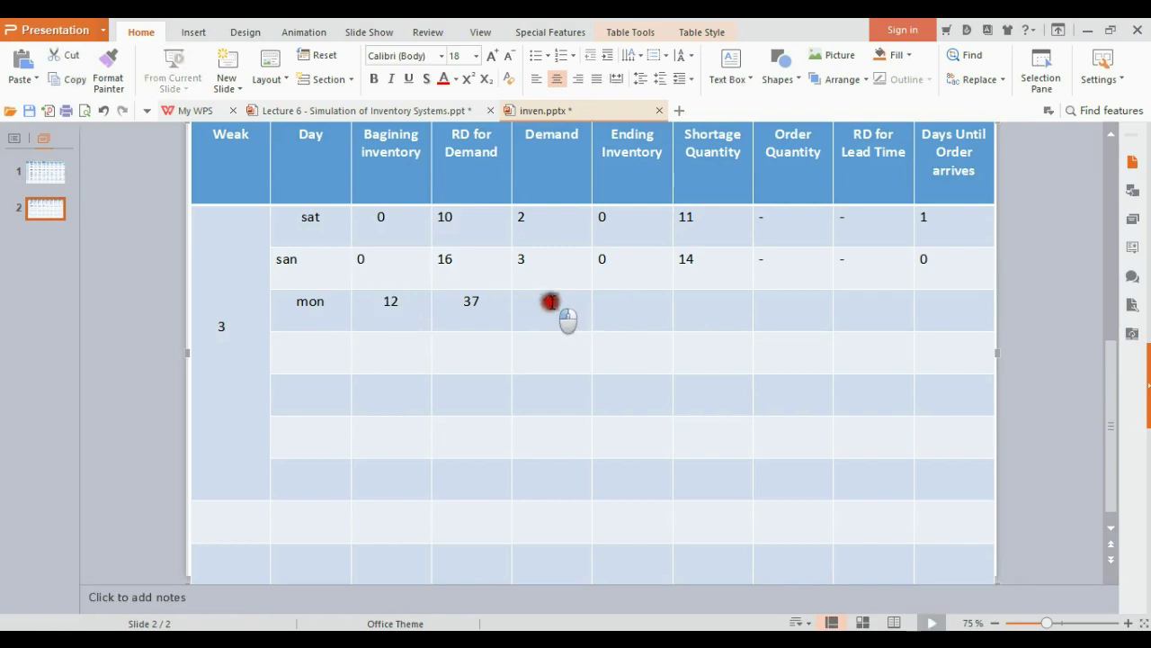
{"action": "left_click_drag", "start_coordinate": [556, 304], "coordinate": [545, 302]}
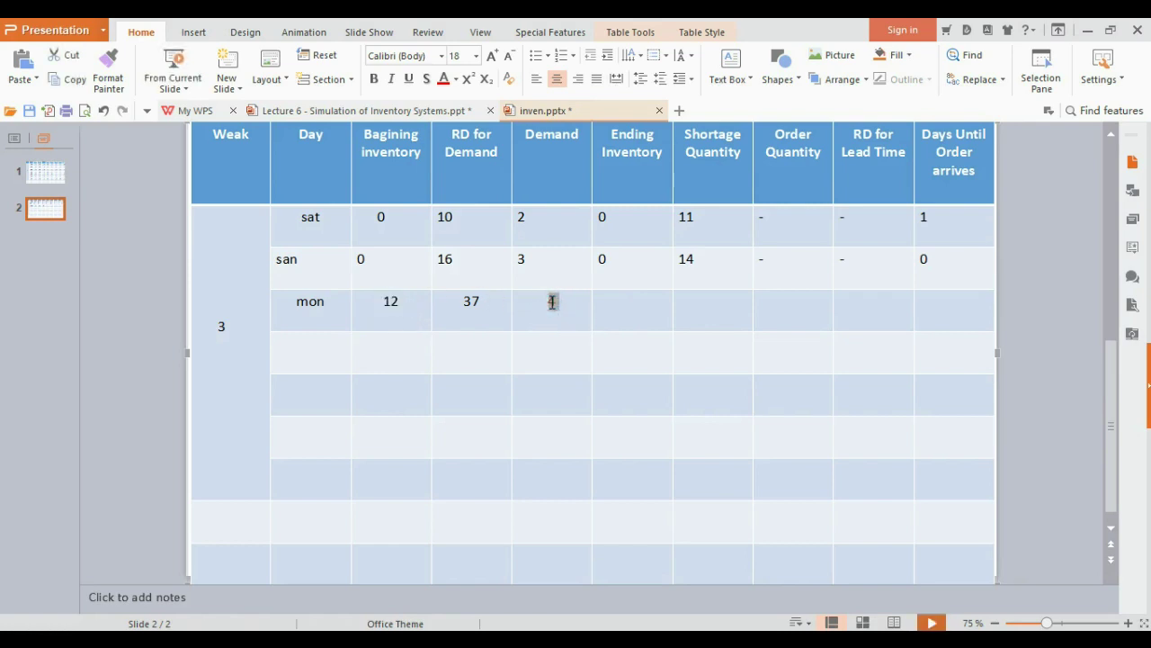
{"action": "left_click_drag", "start_coordinate": [679, 258], "coordinate": [706, 261]}
{"action": "left_click", "coordinate": [694, 258]}
{"action": "left_click", "coordinate": [555, 305]}
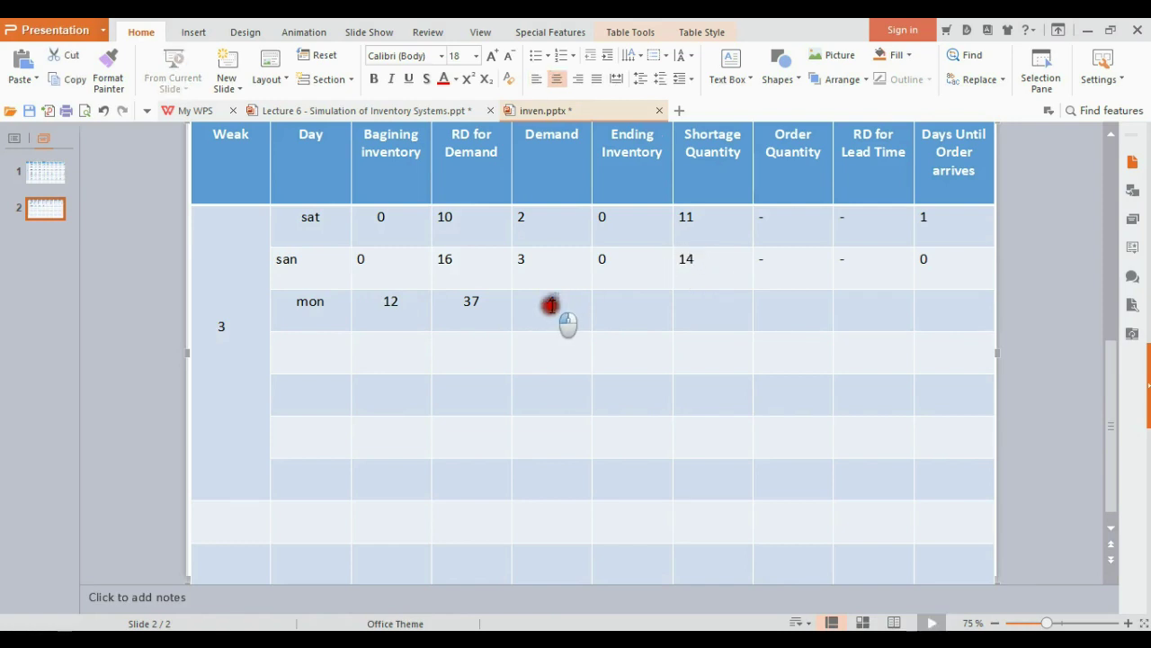
{"action": "left_click", "coordinate": [699, 260]}
{"action": "left_click", "coordinate": [699, 260]}
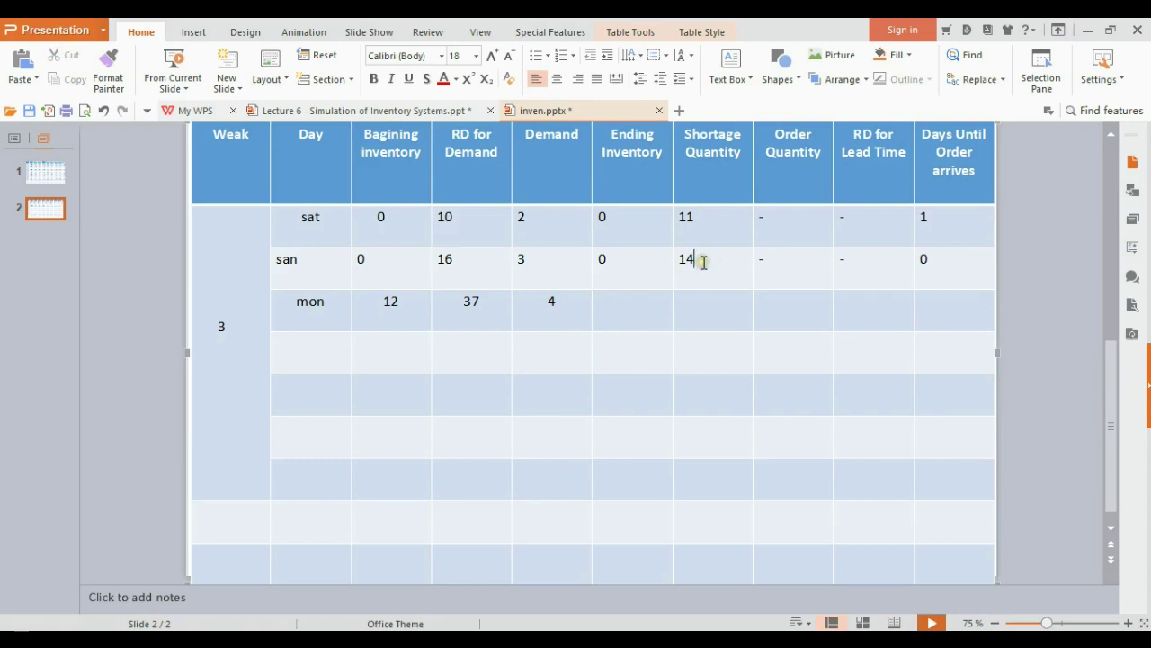
{"action": "left_click", "coordinate": [385, 313]}
{"action": "double_click", "coordinate": [389, 303]}
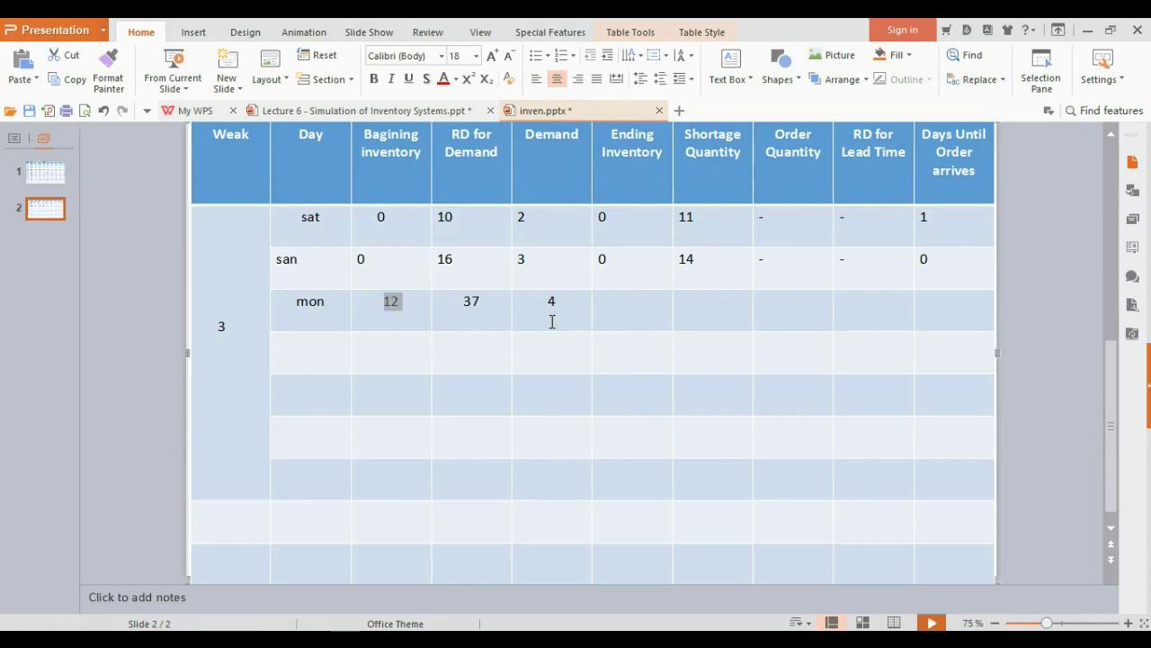
Step: Enter ending inventory 0 and shortage quantity 6 in the mon row
{"action": "left_click", "coordinate": [643, 319]}
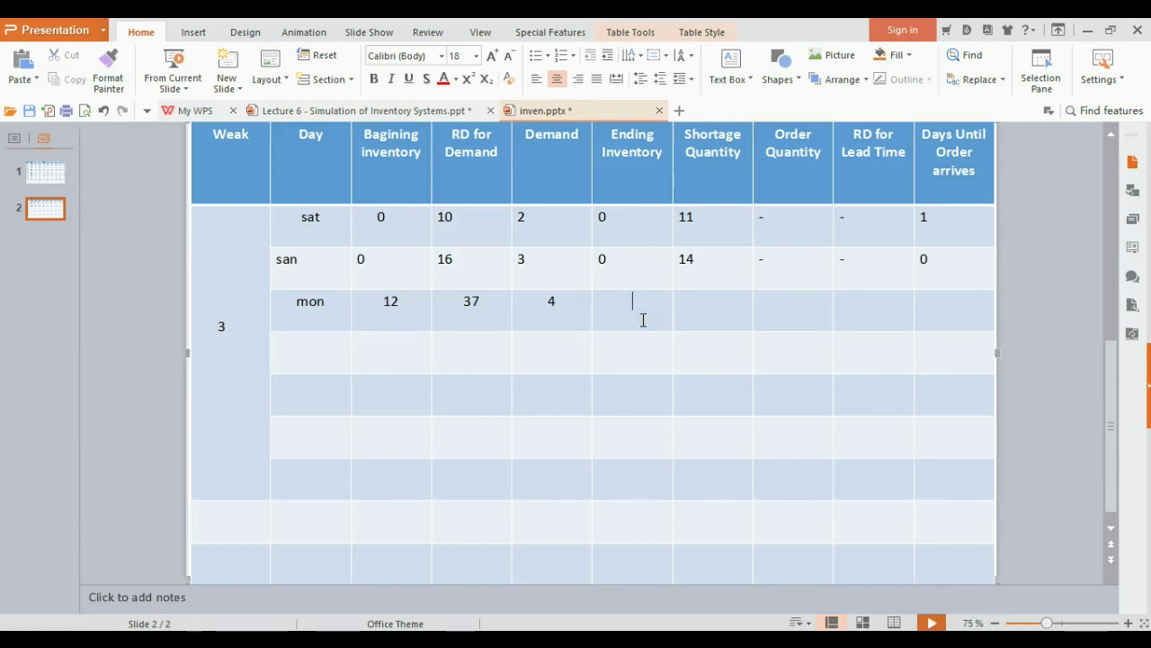
{"action": "type", "text": "0"}
{"action": "left_click", "coordinate": [697, 308]}
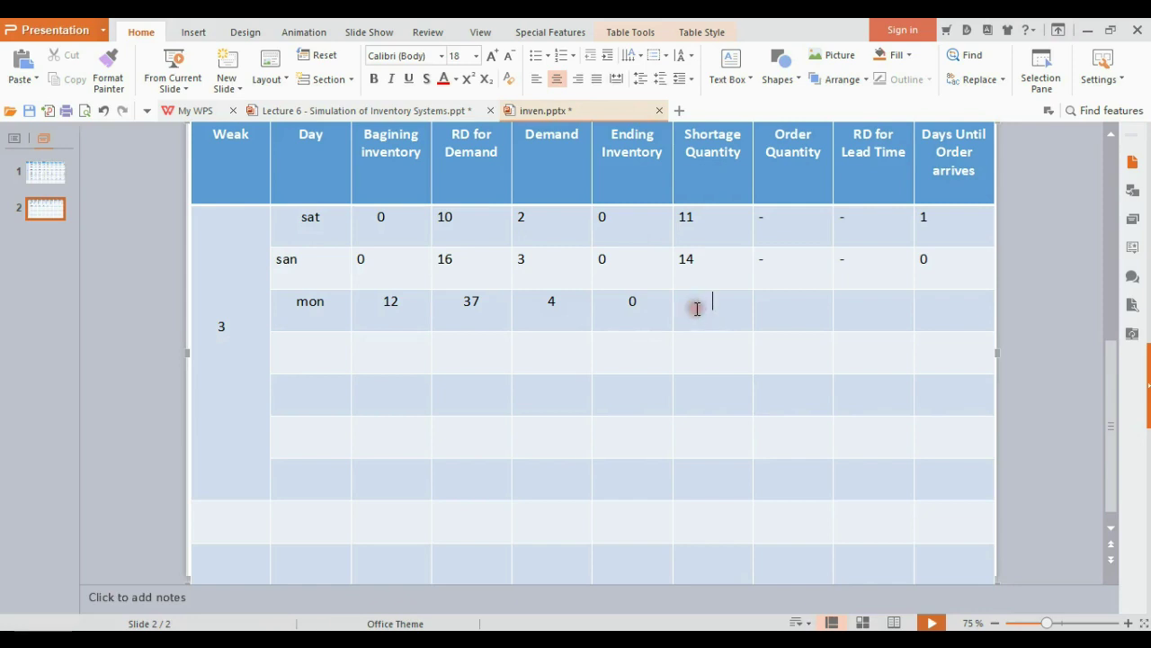
{"action": "left_click", "coordinate": [698, 309]}
{"action": "type", "text": "6"}
Step: Check the mon row's ending inventory and enter 12 as its order quantity
{"action": "left_click", "coordinate": [777, 311]}
{"action": "left_click", "coordinate": [786, 311]}
{"action": "left_click", "coordinate": [639, 301]}
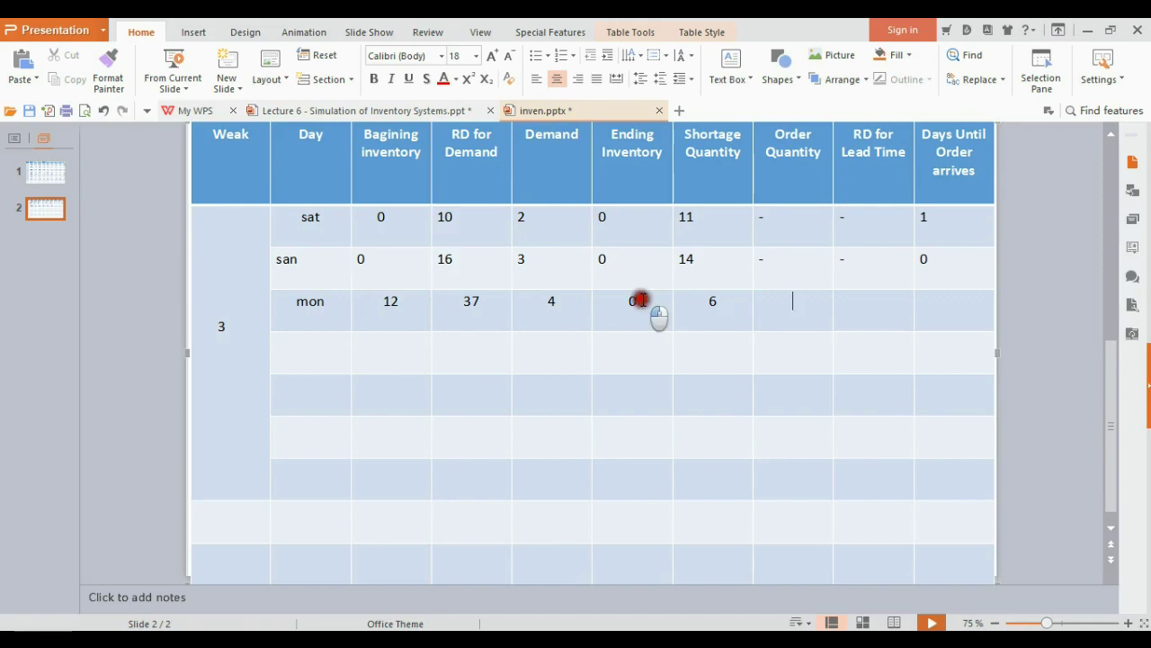
{"action": "left_click", "coordinate": [794, 309]}
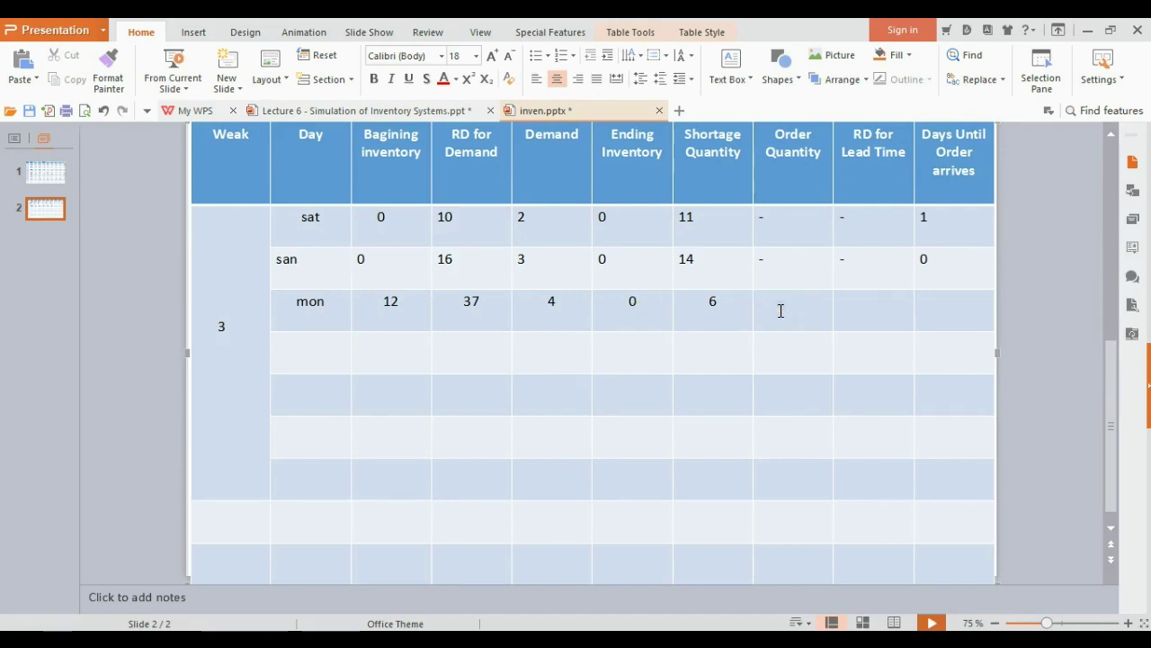
{"action": "type", "text": "2"}
Step: Look up the lead time data in the exam question photo, and enter RD for lead time 32 and 3 days until order arrives for mon
{"action": "left_click", "coordinate": [877, 297]}
{"action": "left_click", "coordinate": [887, 290]}
{"action": "left_click", "coordinate": [861, 324]}
{"action": "left_click", "coordinate": [593, 604]}
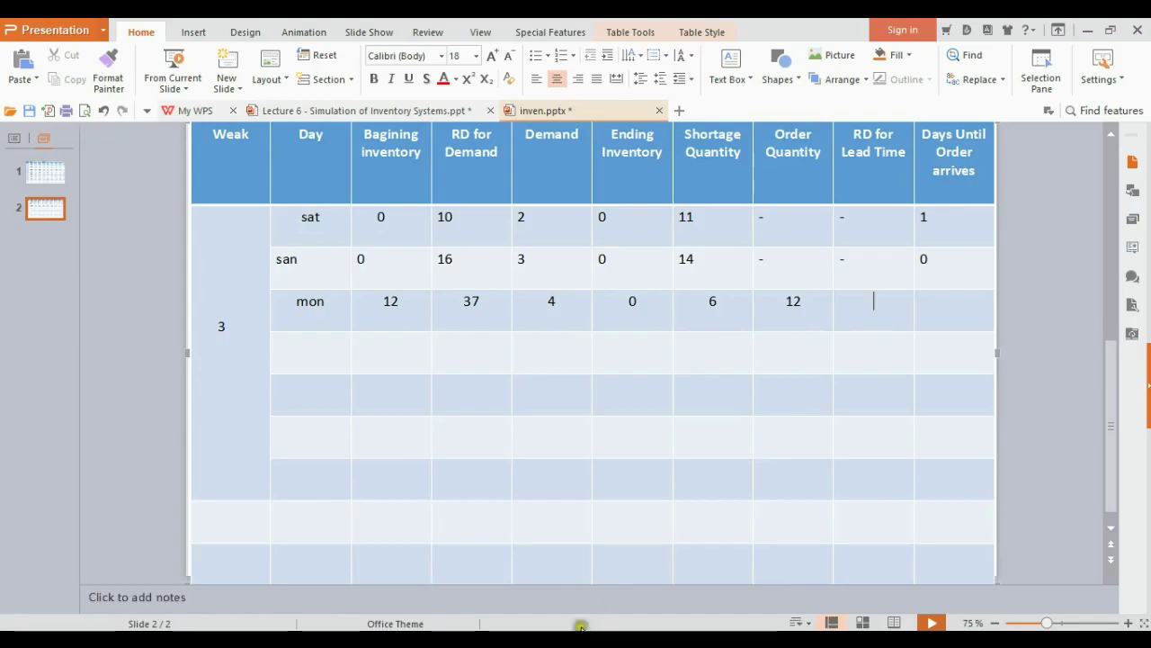
{"action": "key", "text": "alt+Tab"}
{"action": "left_click", "coordinate": [733, 398]}
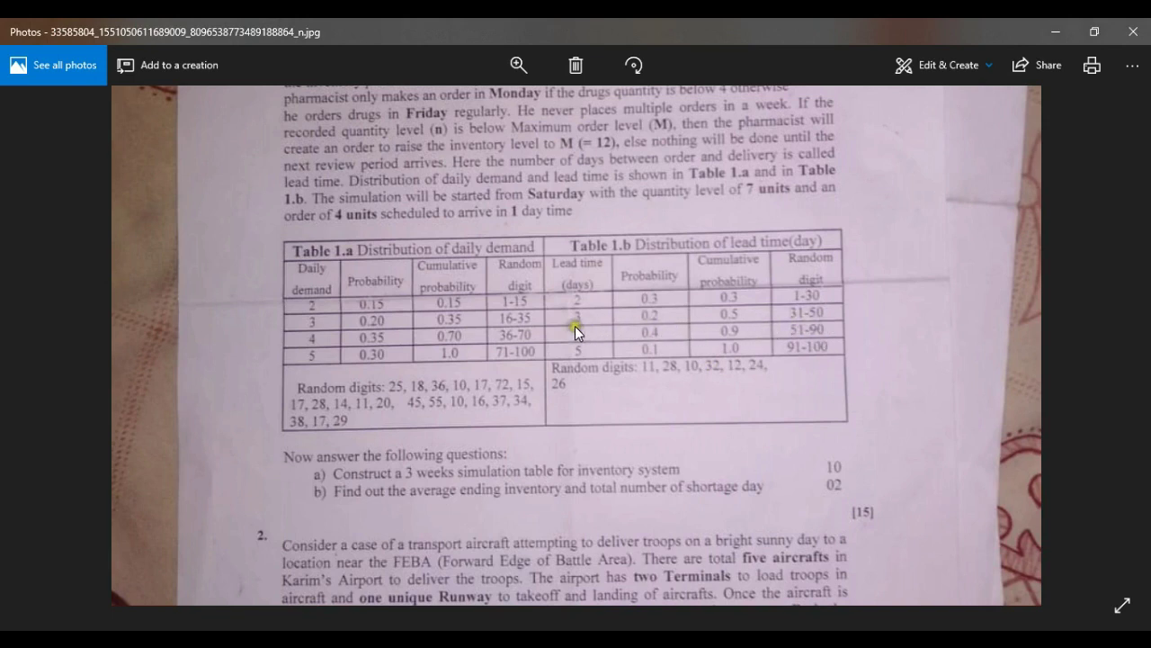
{"action": "key", "text": "alt+Tab"}
{"action": "left_click", "coordinate": [887, 307]}
{"action": "type", "text": "32"}
{"action": "left_click", "coordinate": [956, 305]}
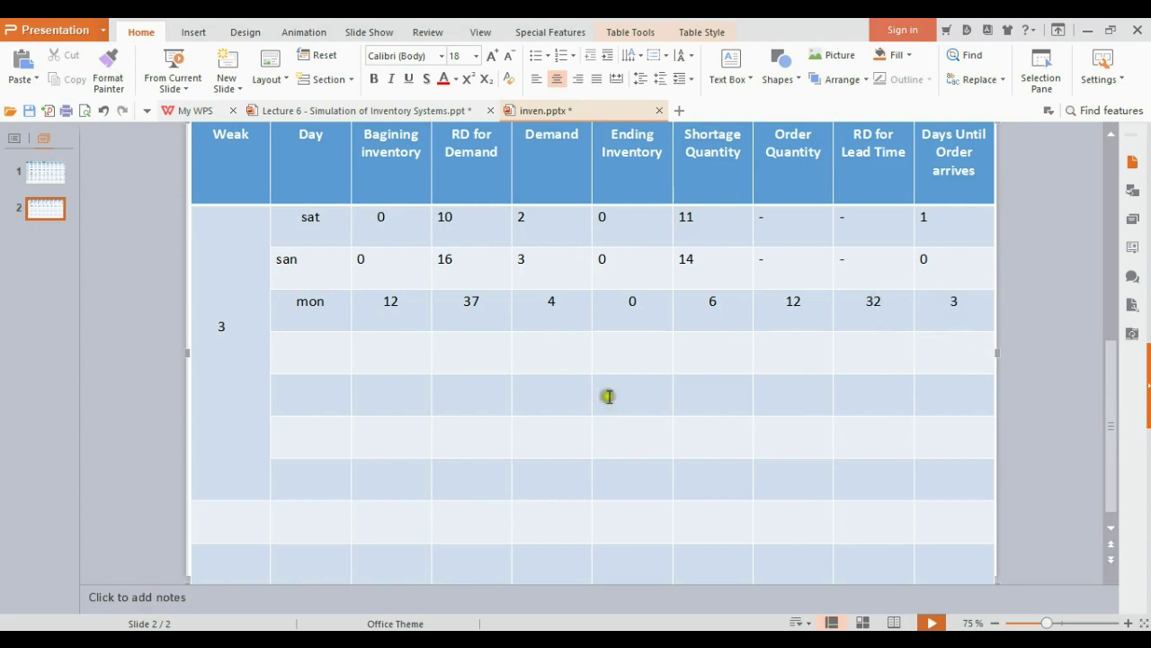
Step: Start the day entry in the empty row below mon
{"action": "left_click", "coordinate": [316, 347]}
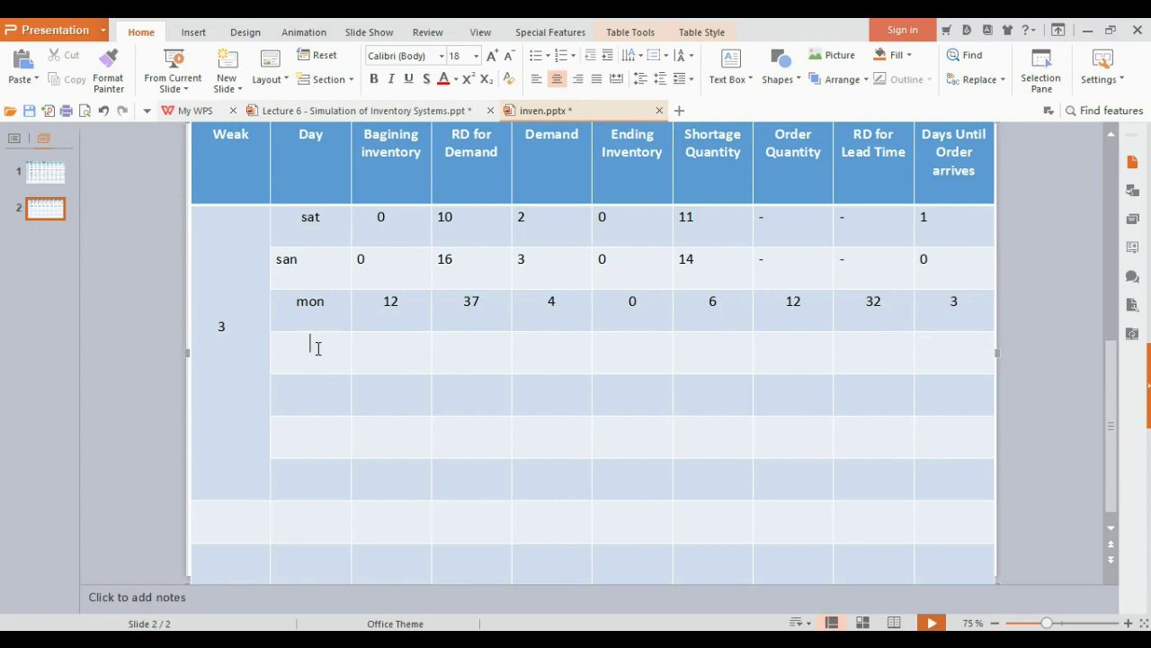